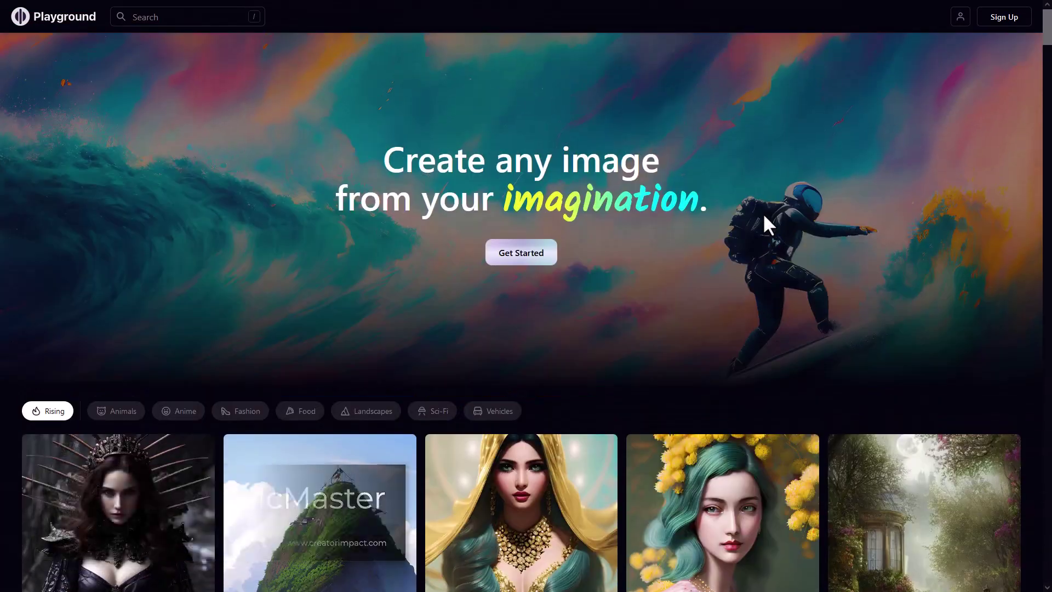
Browse the home page's image gallery and sign in to Playground with a Google account.
scroll(765, 218, down, 8)
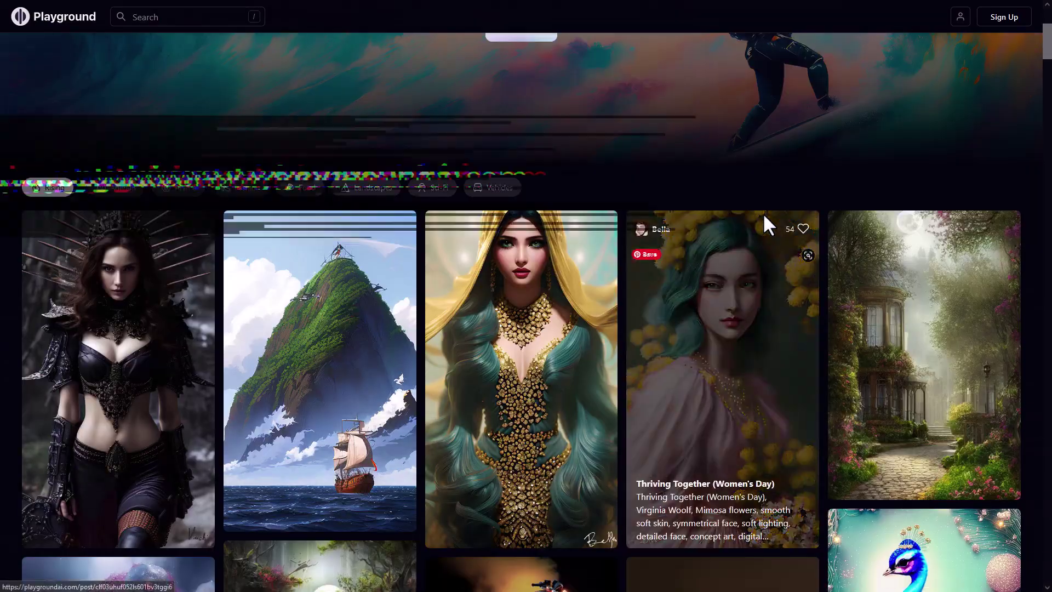
scroll(766, 227, down, 7)
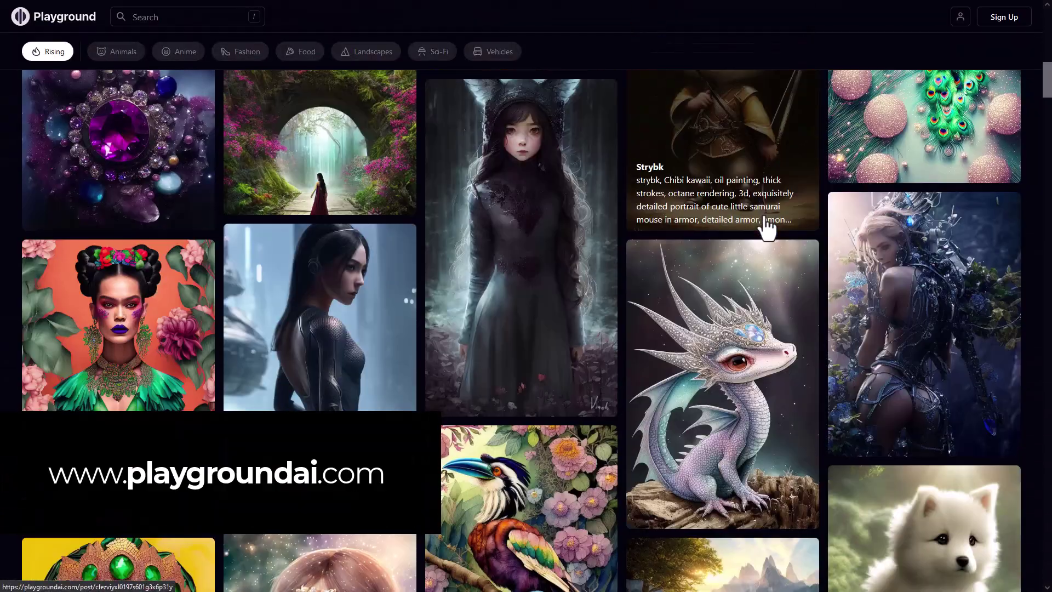
scroll(763, 223, up, 8)
scroll(739, 295, up, 7)
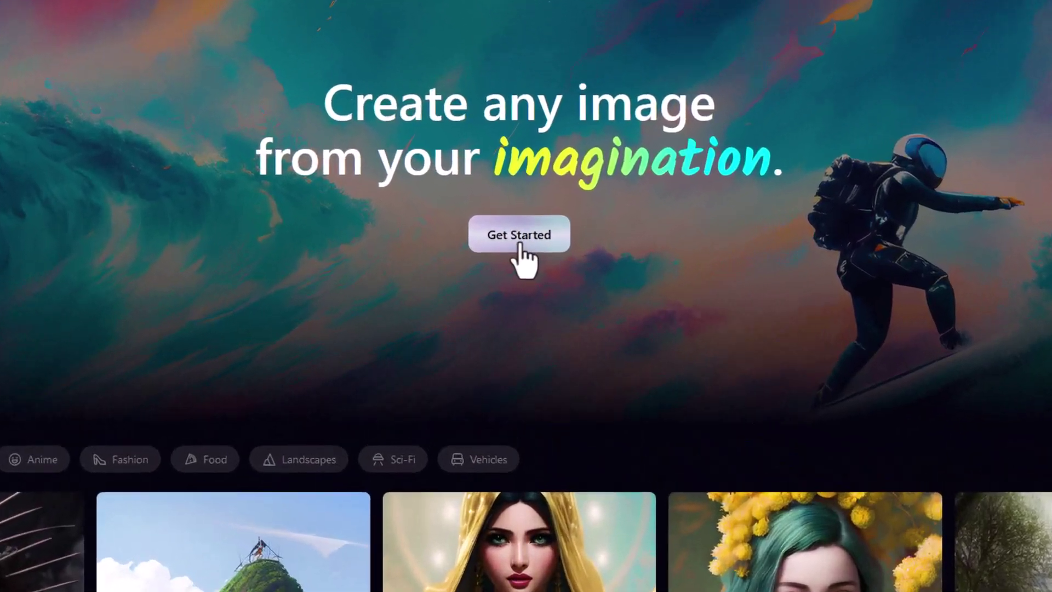
click(521, 253)
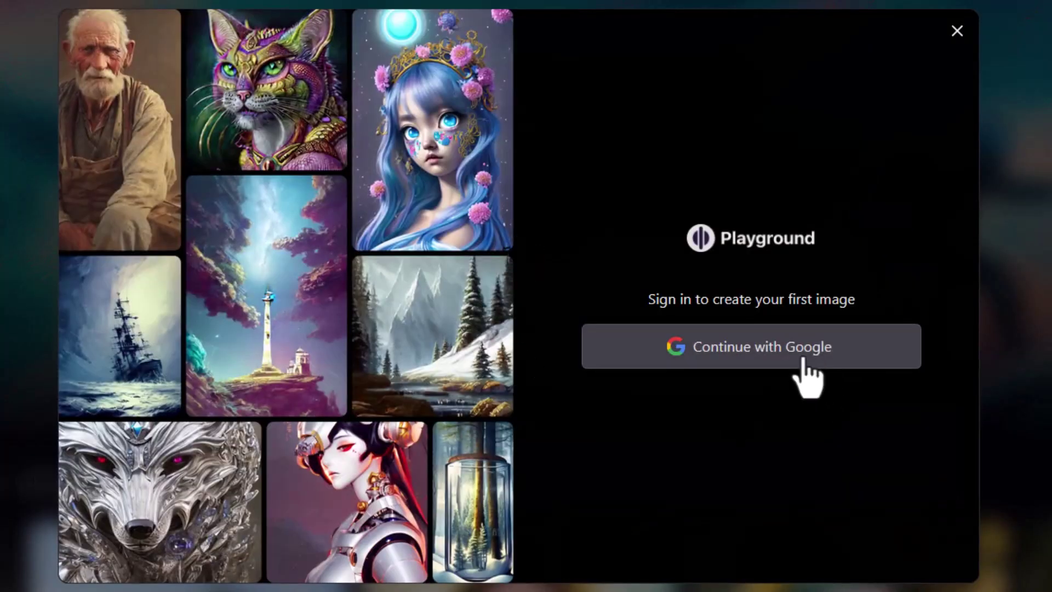
click(802, 362)
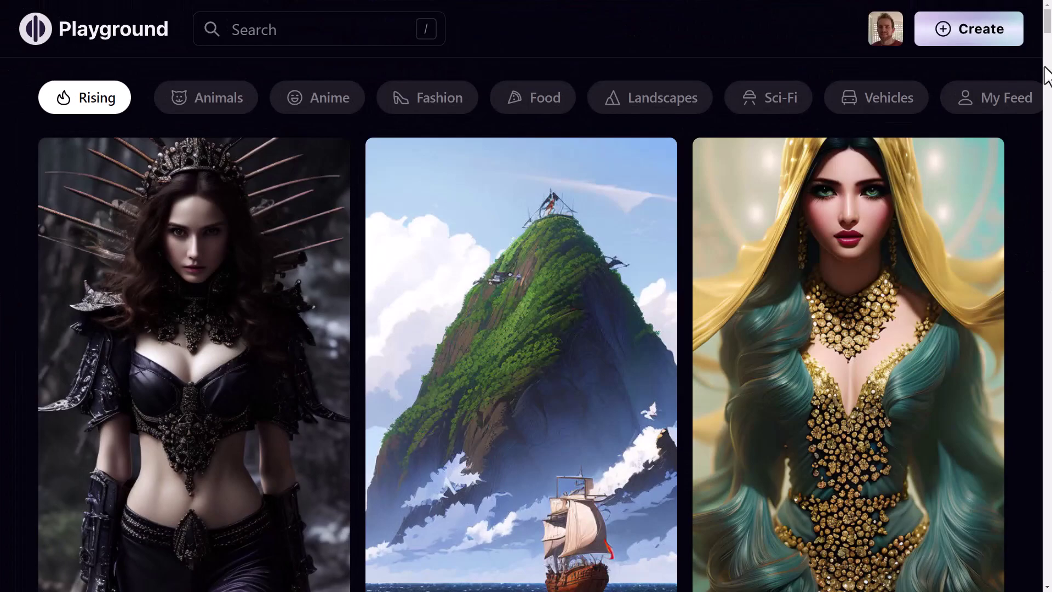
Open the image creation workspace and dismiss the Discord server invitation.
scroll(704, 296, down, 8)
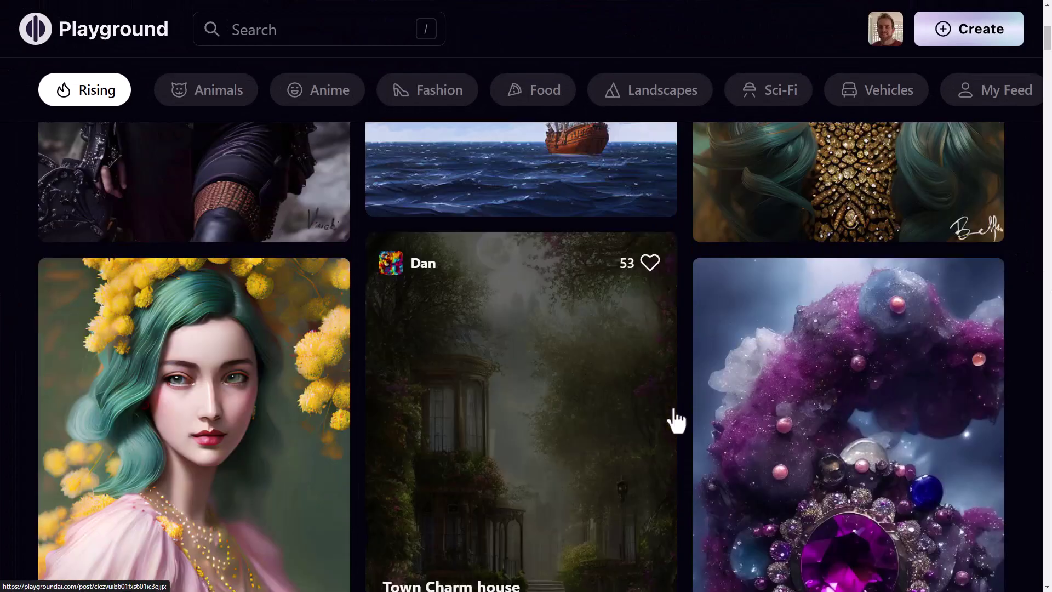
scroll(663, 422, up, 8)
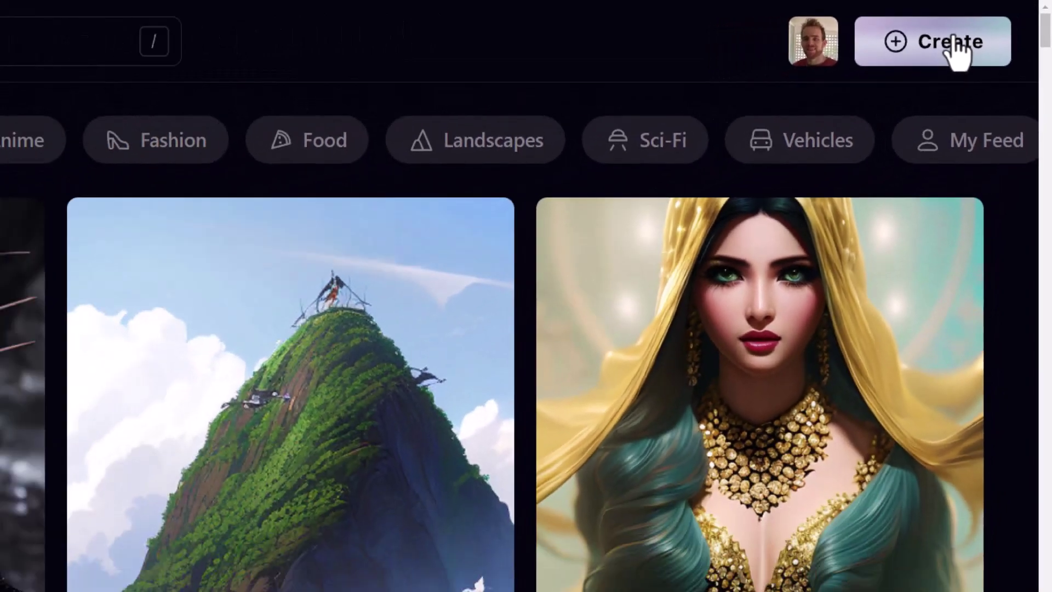
click(926, 60)
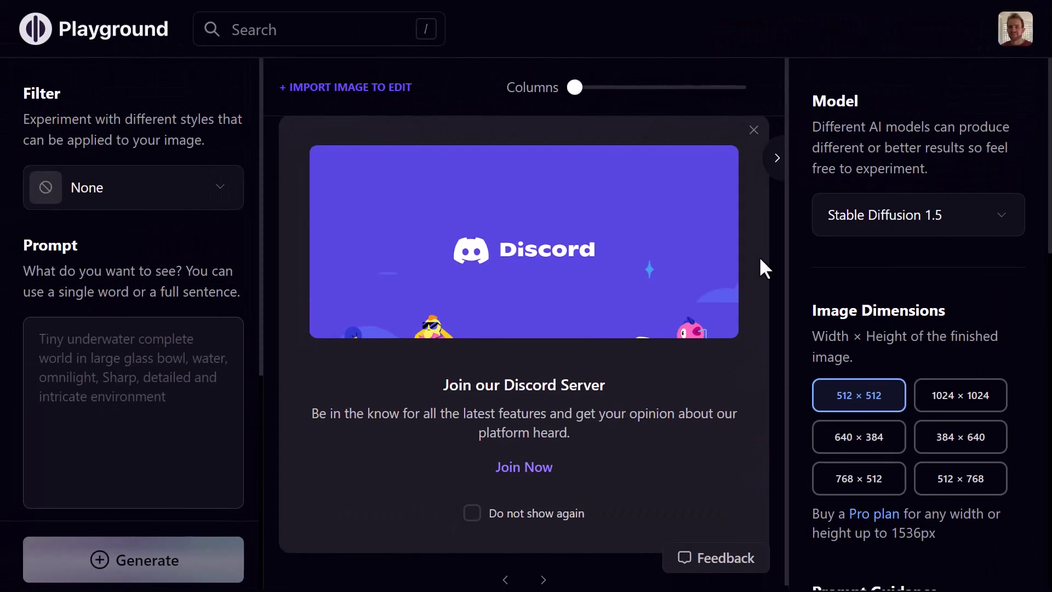
click(753, 130)
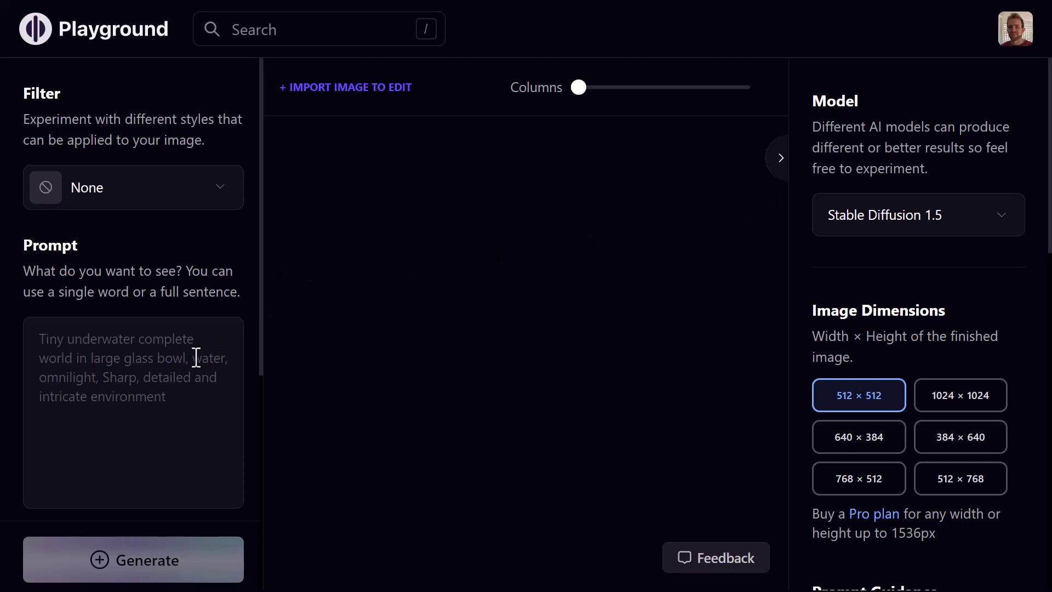
Generate an image from the prompt "a powerful warrior goddess, mortal kombat style".
click(111, 349)
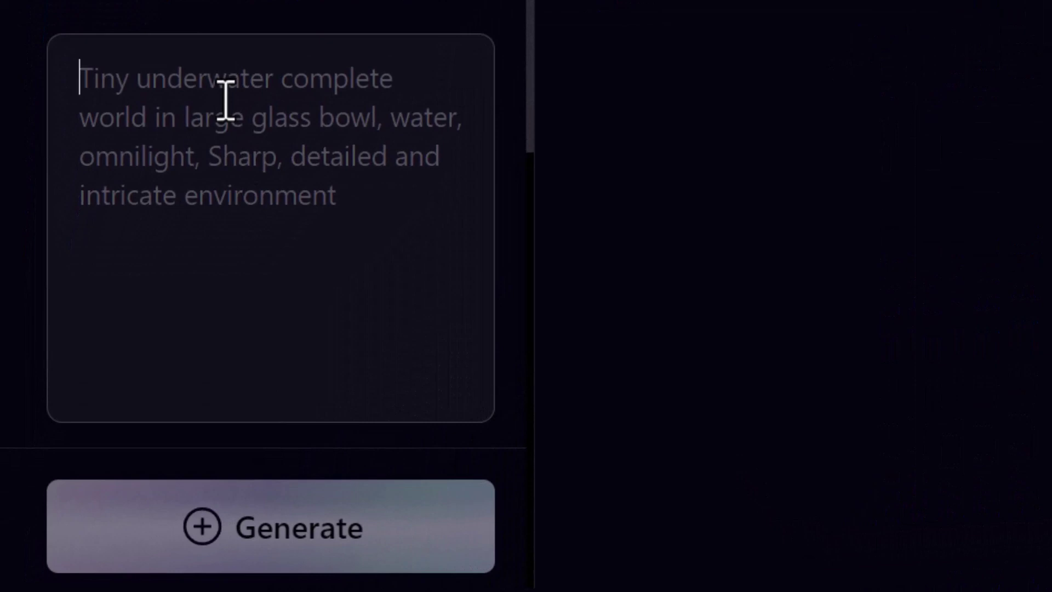
text(a powerful warrior goddess, mortal kombat style)
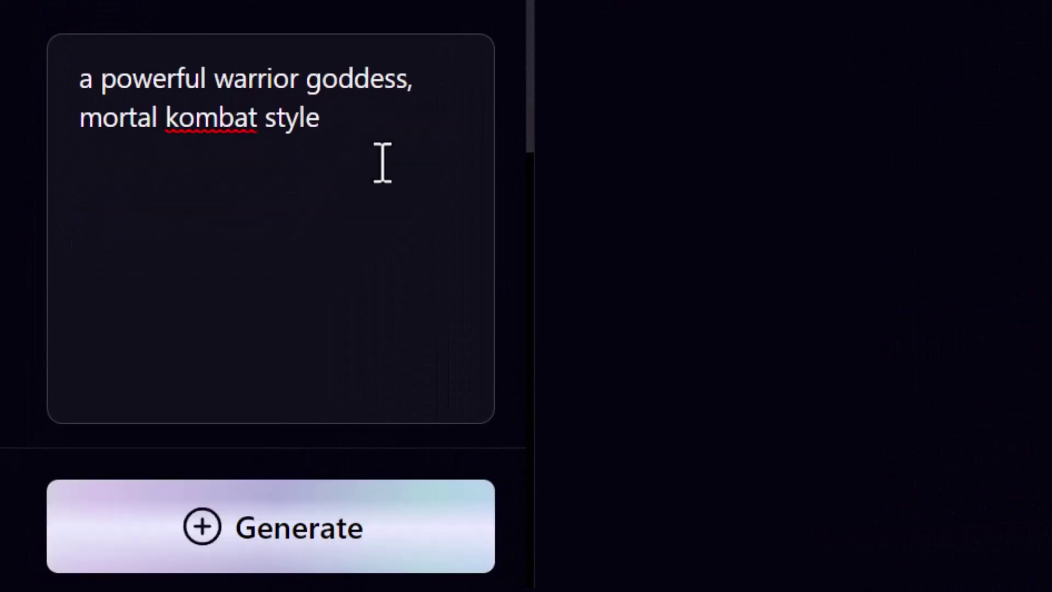
click(334, 564)
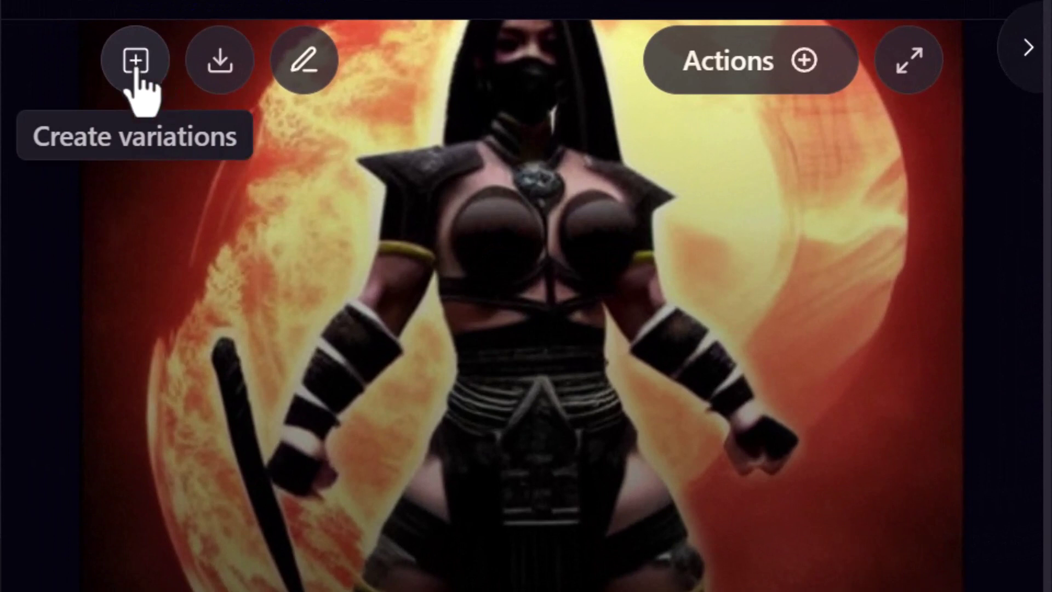
click(220, 64)
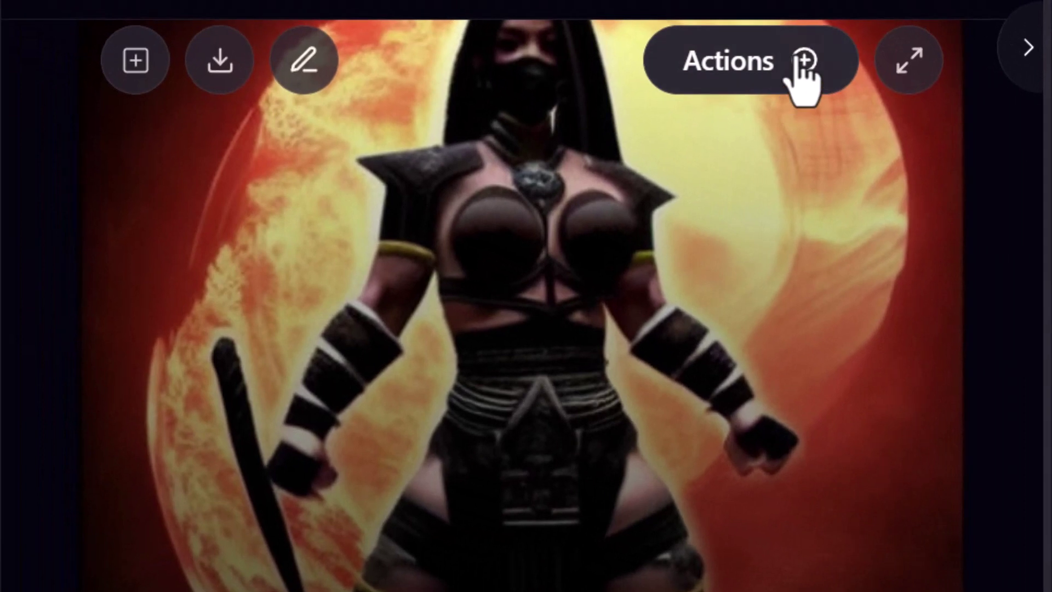
click(805, 63)
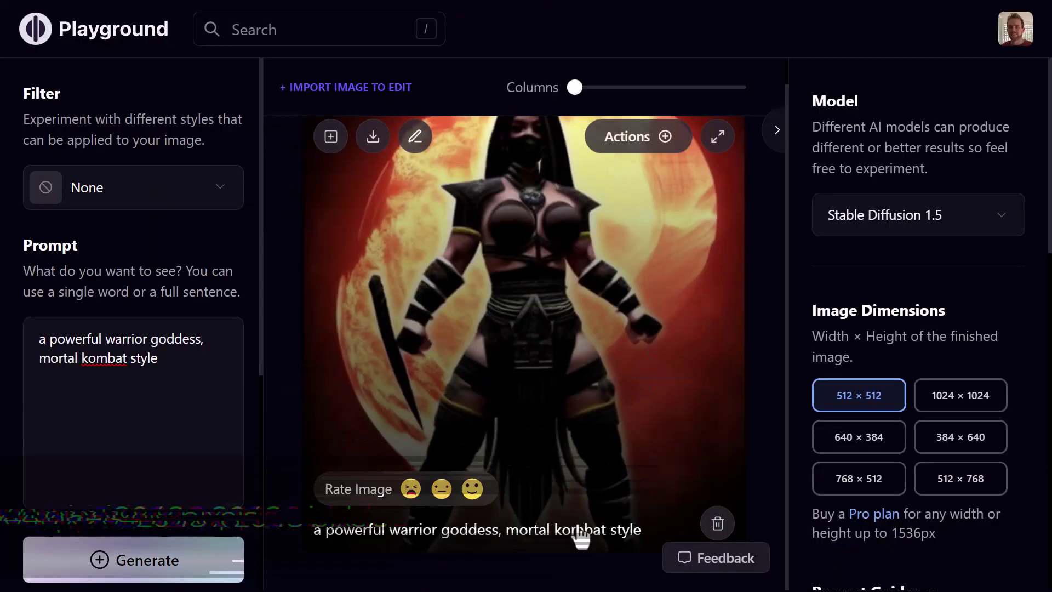
Delete the generated warrior goddess image and clear the prompt text.
click(718, 526)
drag(158, 358, 38, 338)
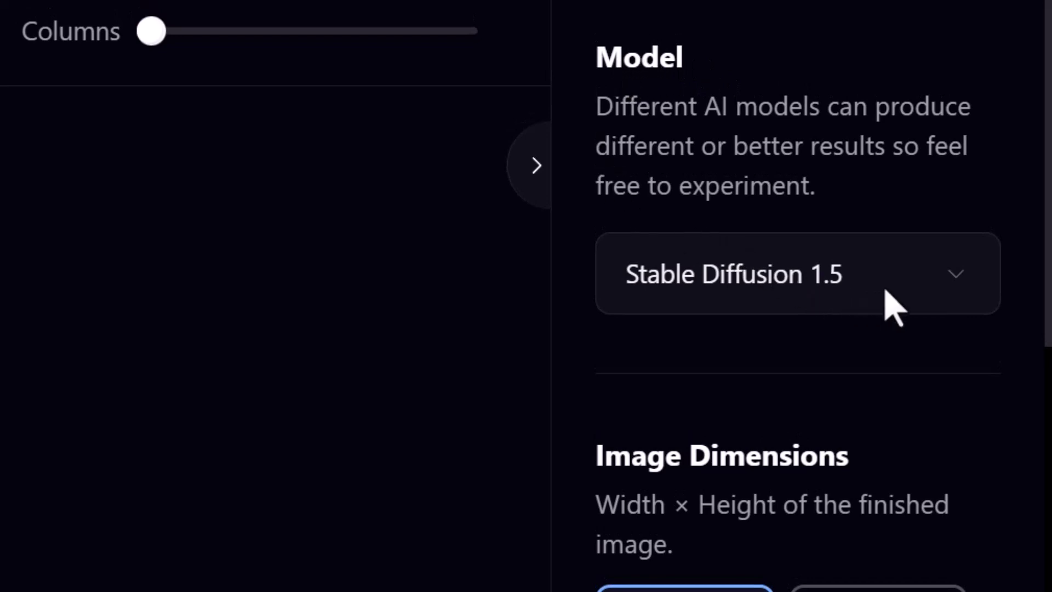
Generate an image with Stable Diffusion 2.1 from the prompt "a warrior form the edo period of japan, samurai, hyperrealism".
click(838, 294)
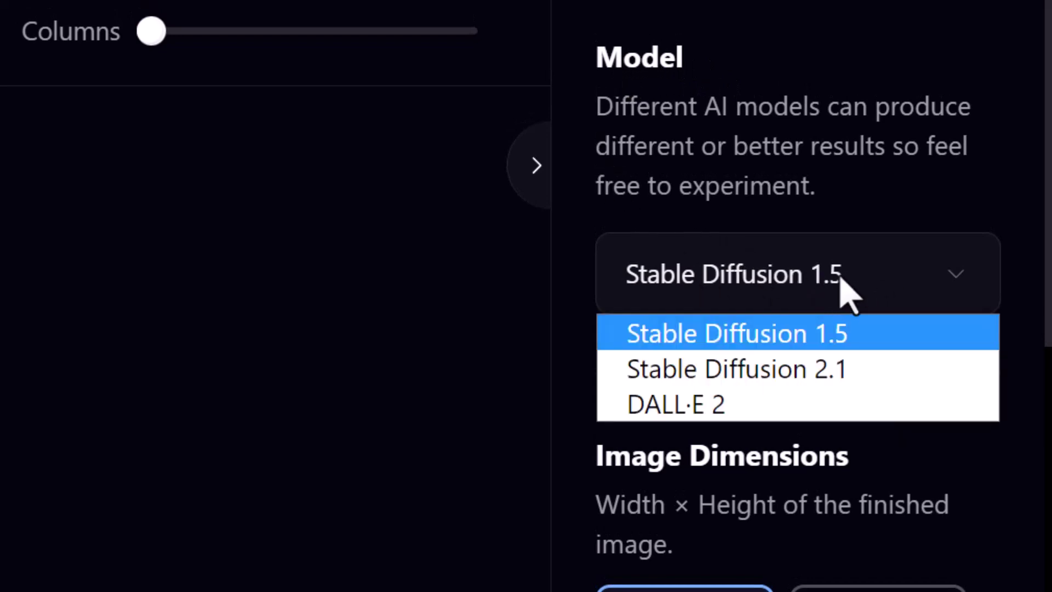
click(838, 378)
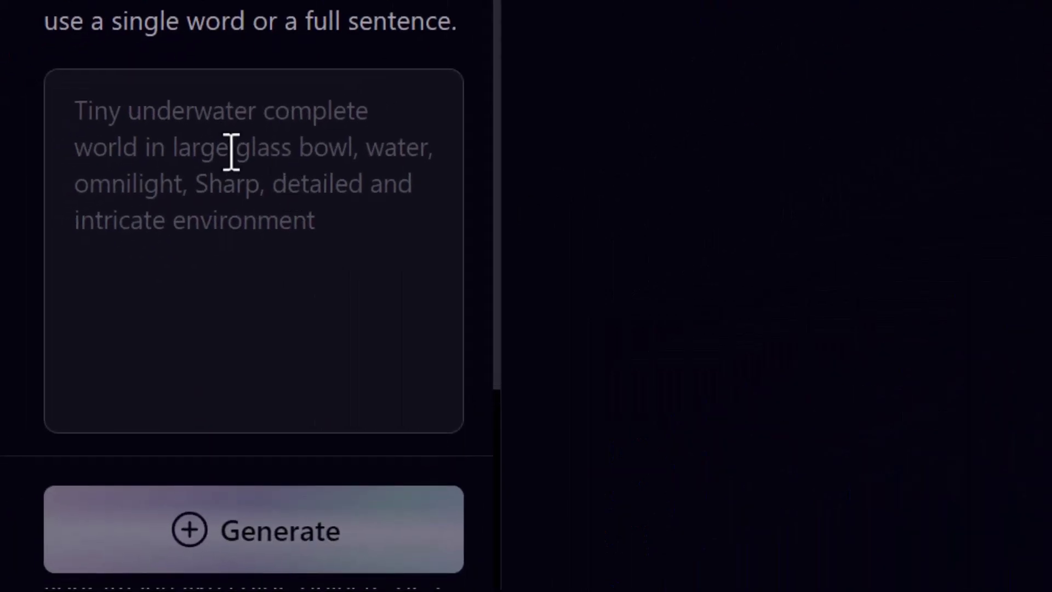
click(231, 152)
text(a warrior form the edo period of japan, samurai, hyperrealism)
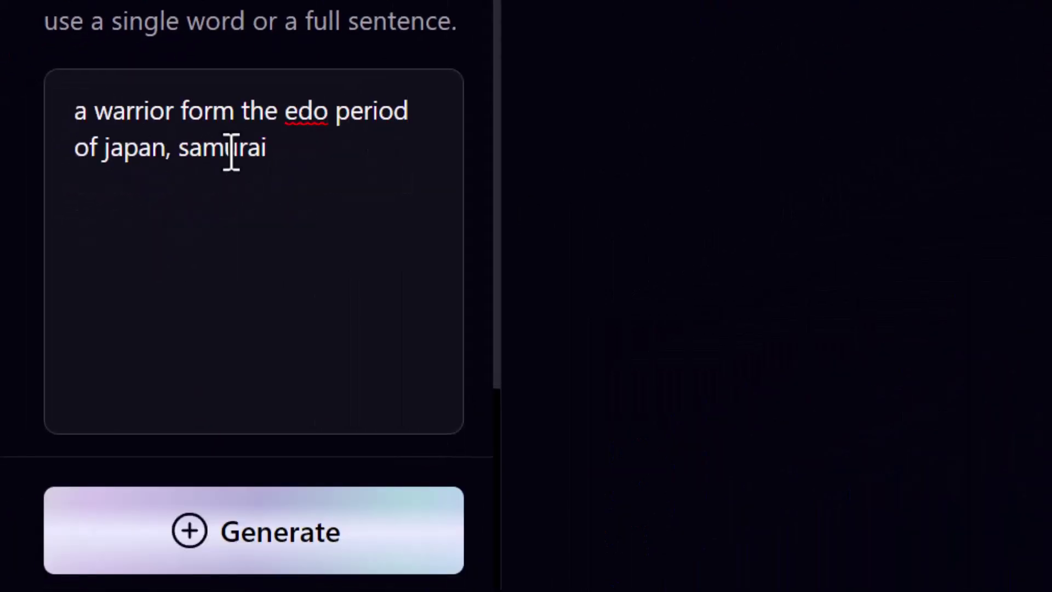
click(287, 530)
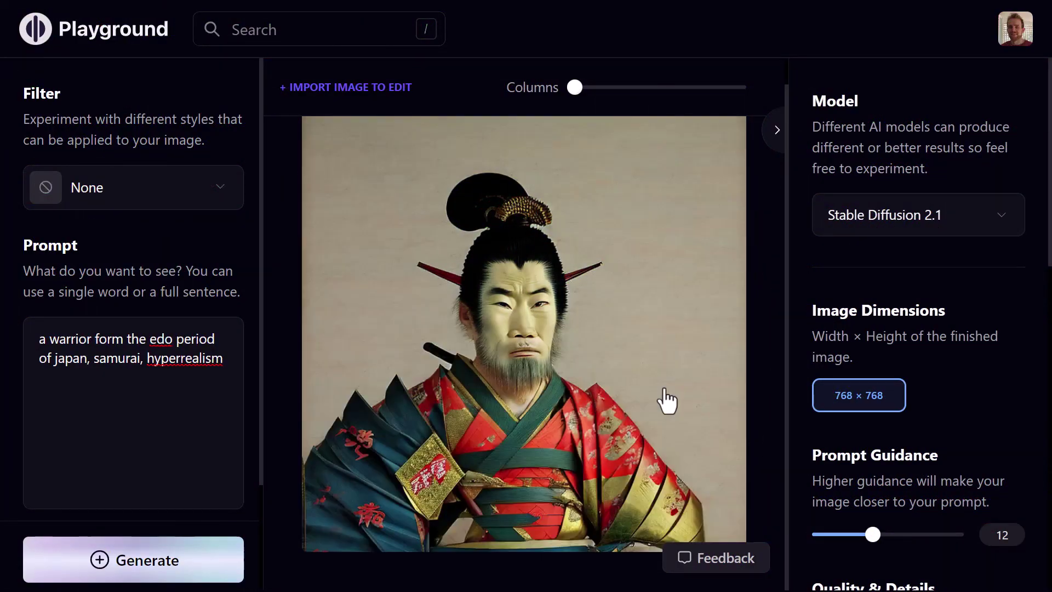
Try to switch the model to DALL·E 2, read the add-on's price, and cancel the purchase offer.
mouse_move(673, 336)
click(922, 227)
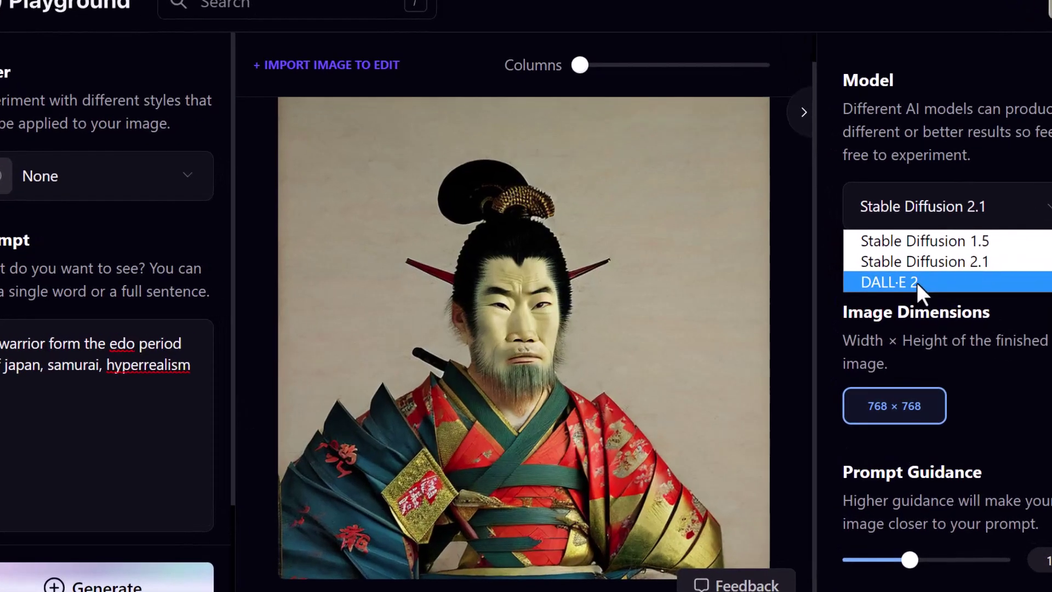
click(876, 284)
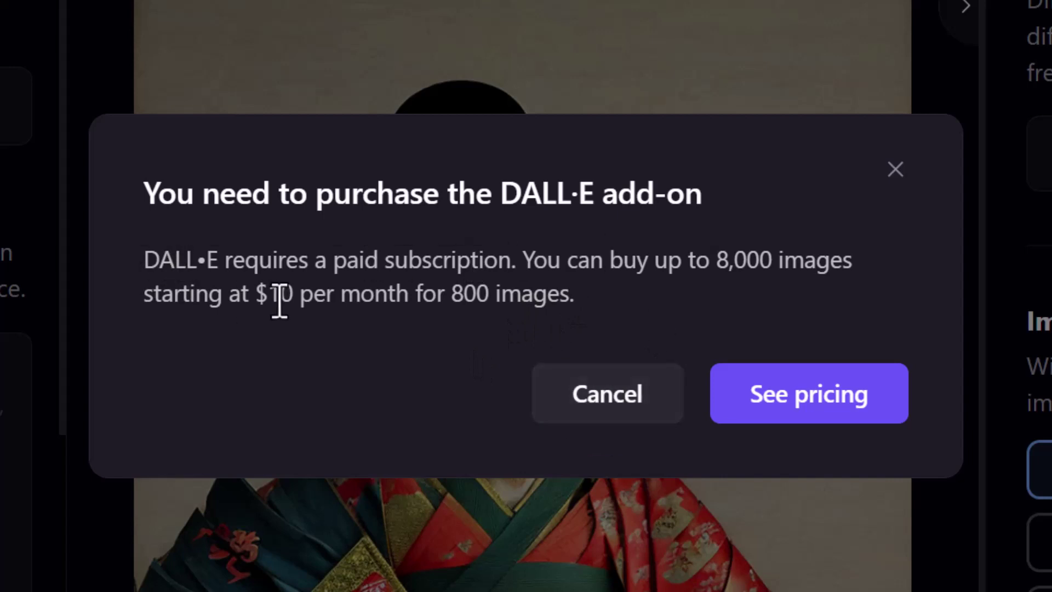
drag(280, 301, 433, 304)
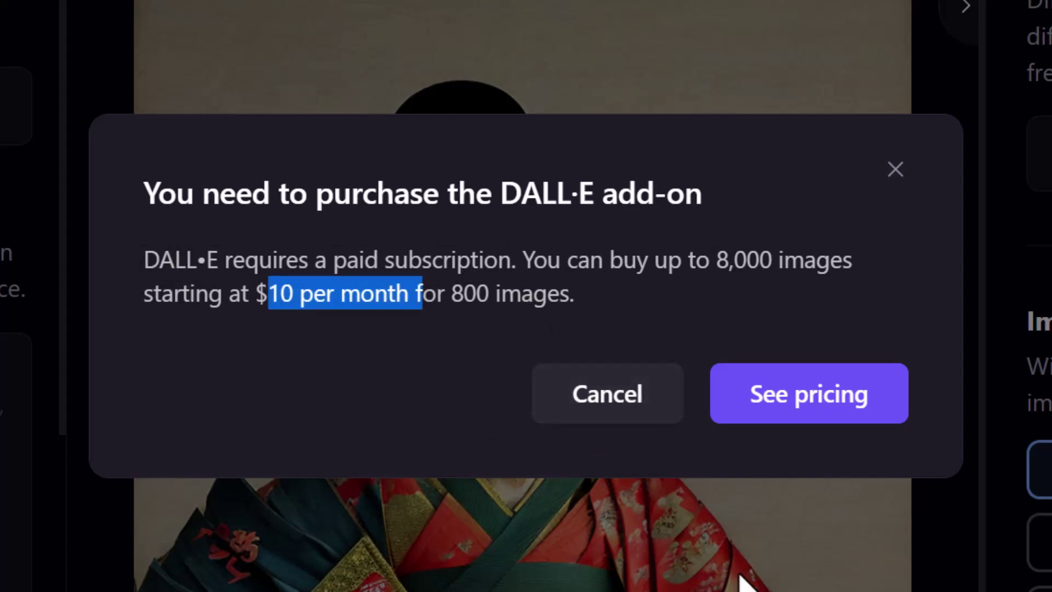
click(593, 398)
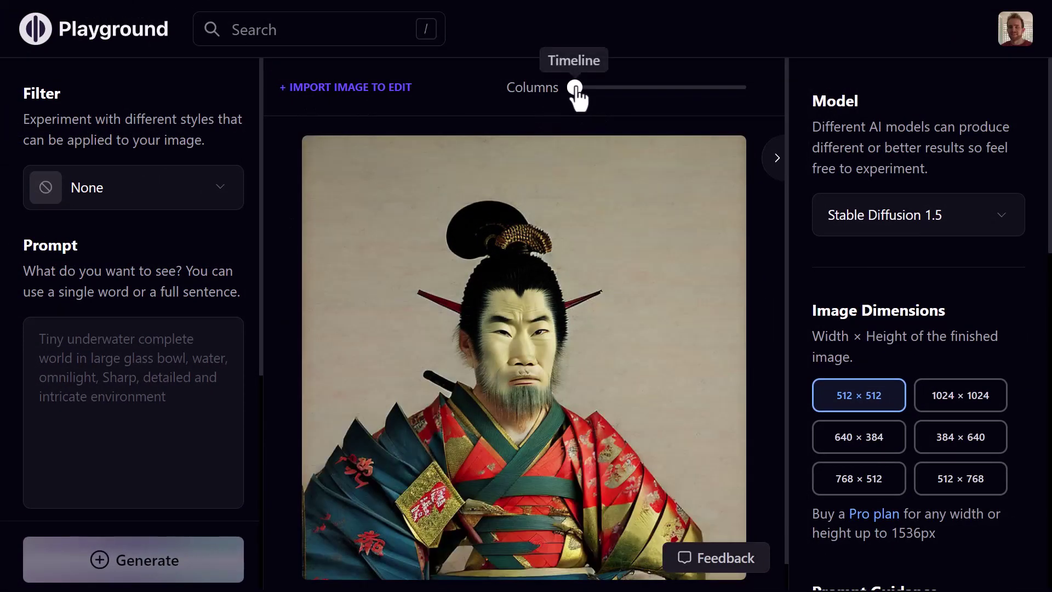
Display the generated images in 2 columns and set the model to Stable Diffusion 2.1.
drag(575, 88, 621, 96)
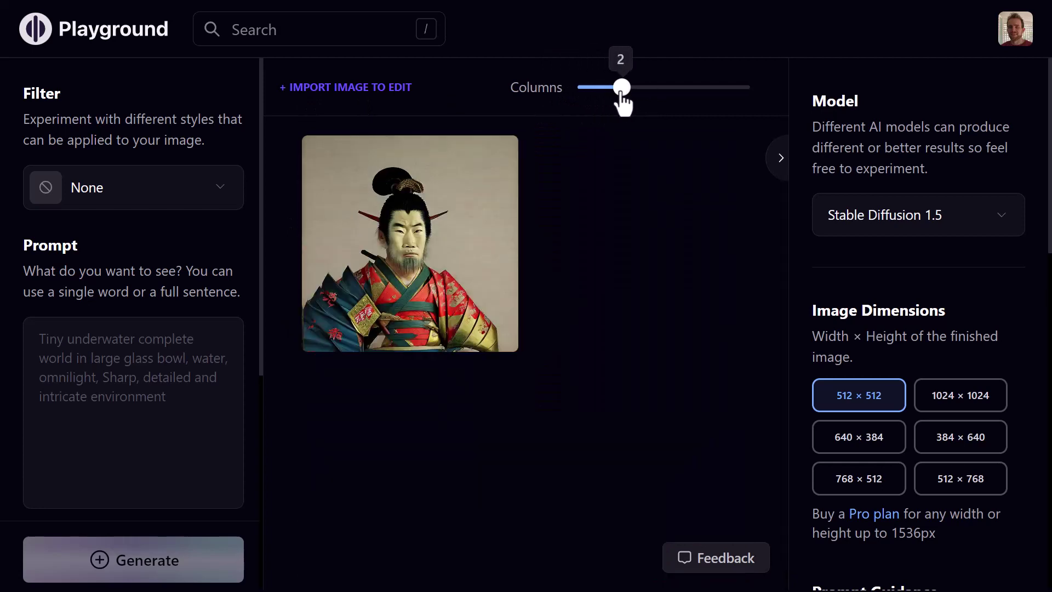
click(876, 219)
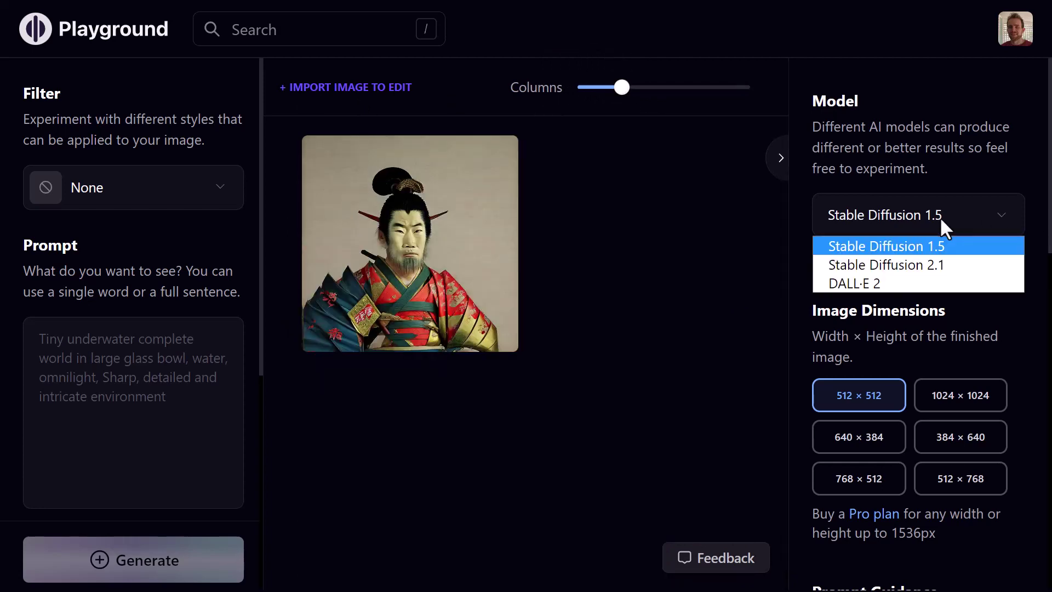
click(894, 263)
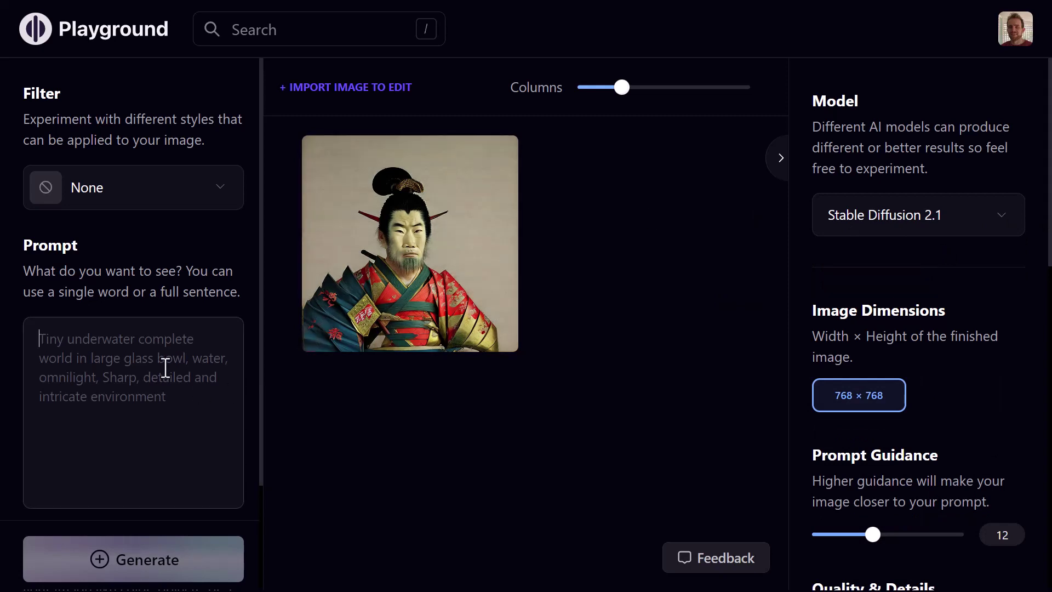
Enter the prompt "a samurai warrior in the mountains, meditating" and apply the Close up portrait filter.
text(a samurai warrior in the mountains, meditating)
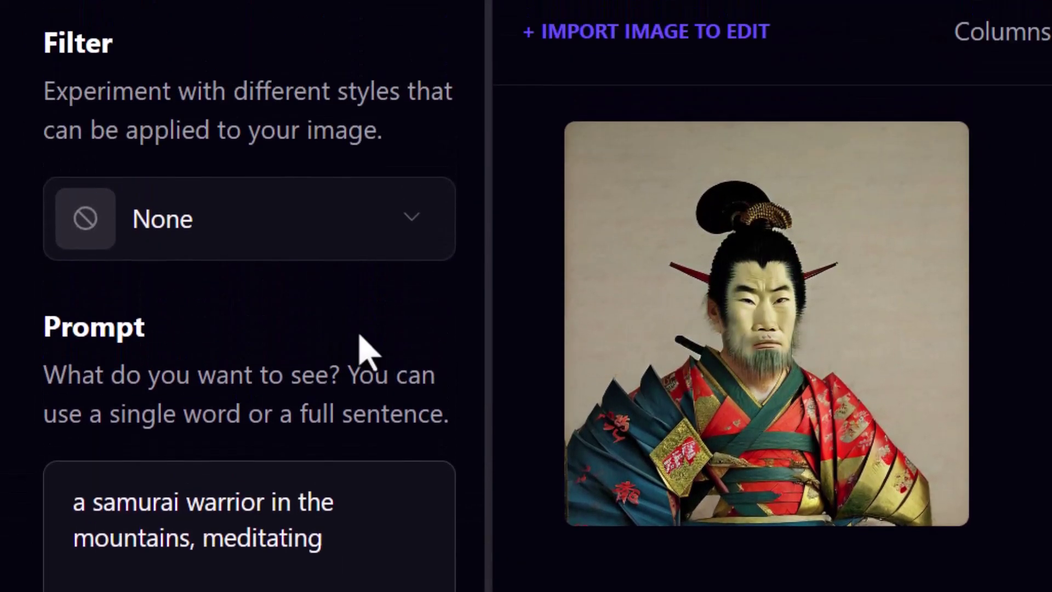
click(174, 253)
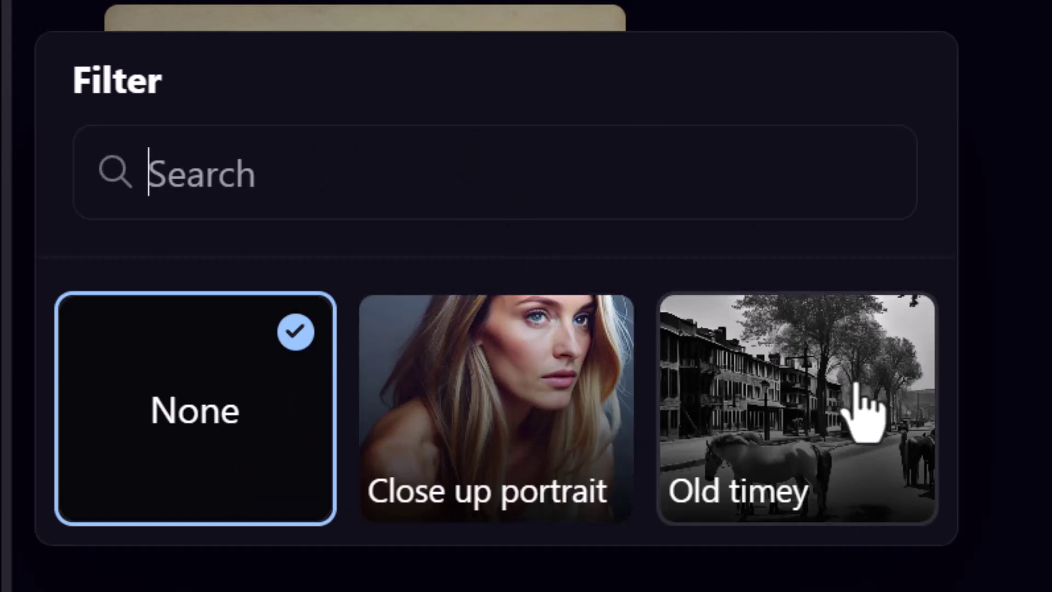
click(531, 434)
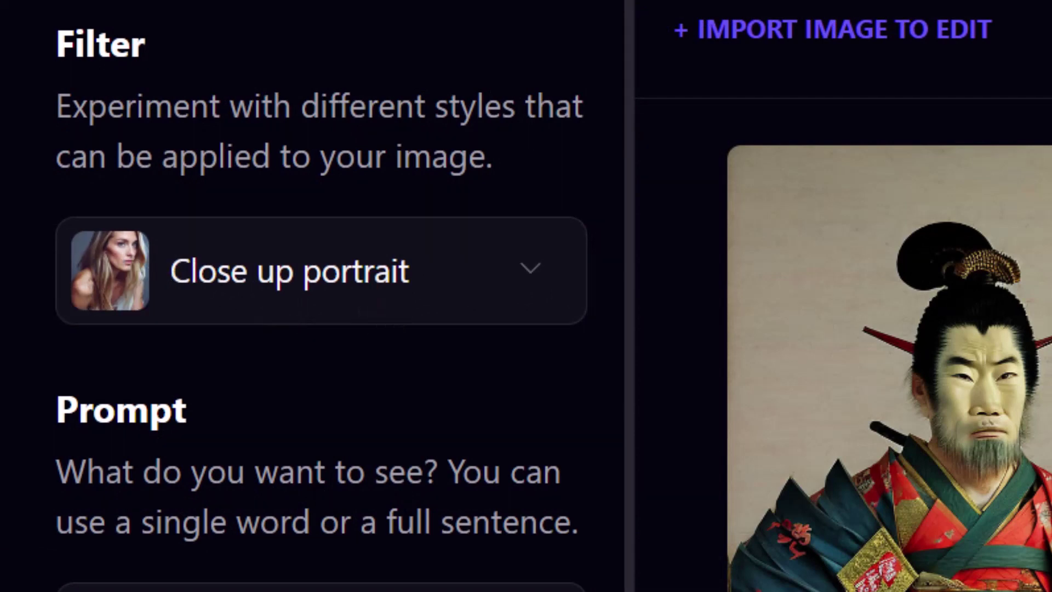
Read through the excluded details listed under Remove From Image.
scroll(352, 164, down, 10)
scroll(353, 164, down, 4)
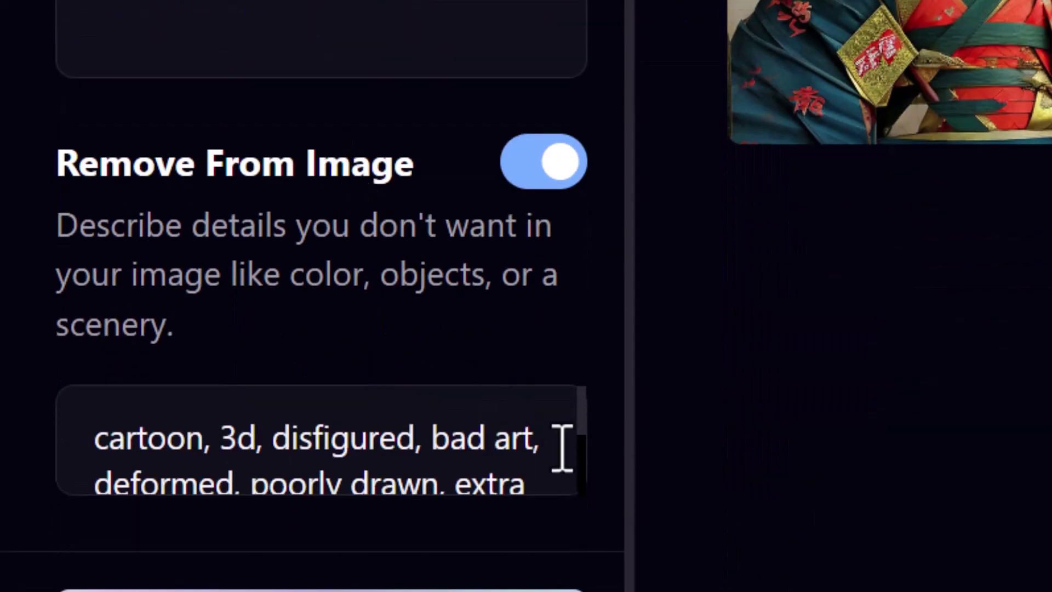
scroll(564, 446, down, 2)
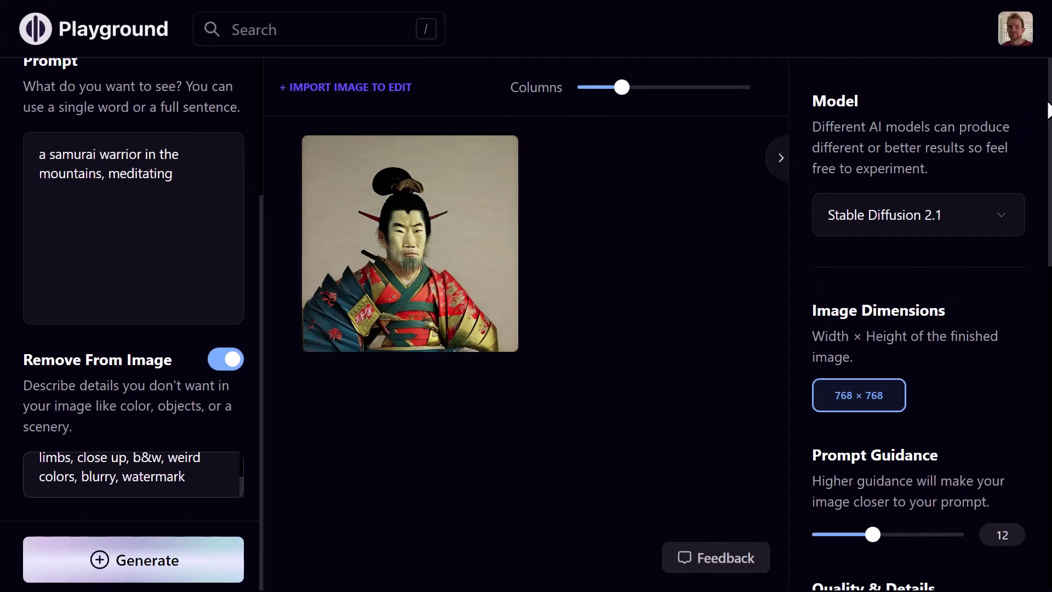
Set the Prompt Guidance to 9.
scroll(1048, 110, down, 5)
scroll(830, 97, up, 1)
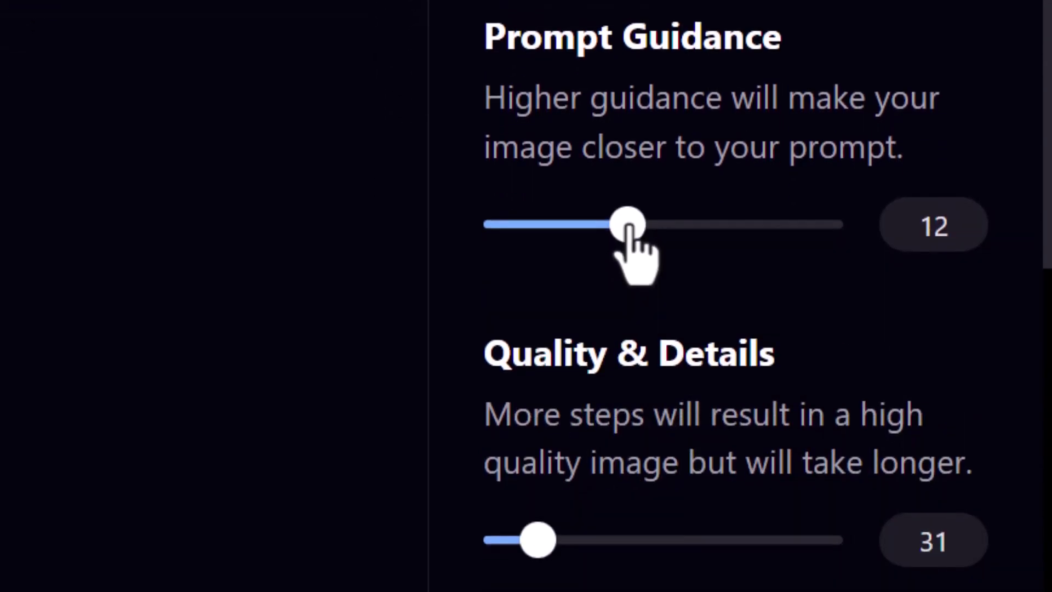
drag(629, 228, 596, 230)
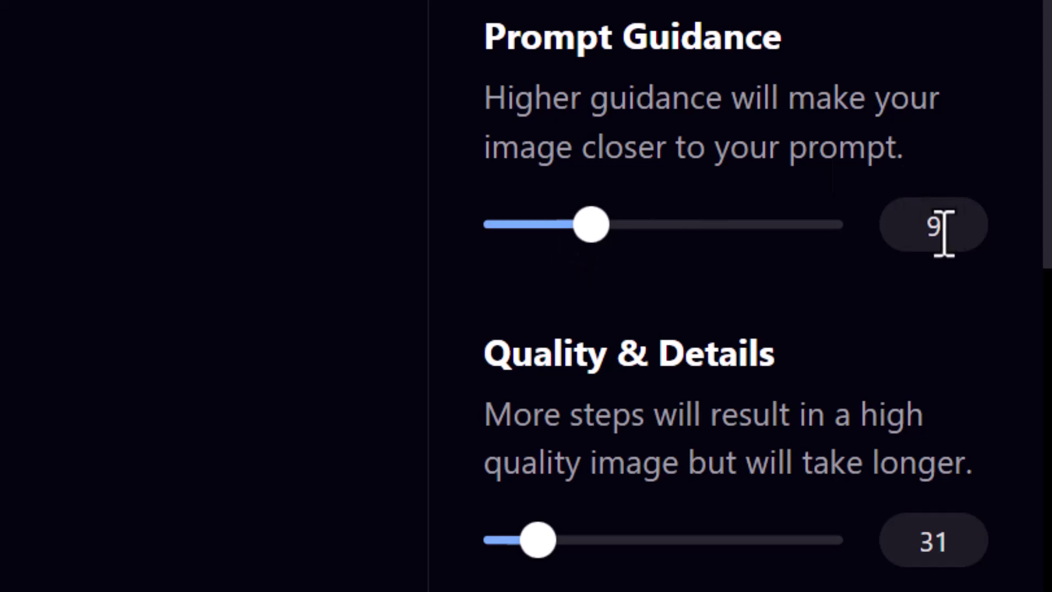
Turn off seed randomization, highlight the fixed seed number, and turn randomization back on.
scroll(939, 241, down, 3)
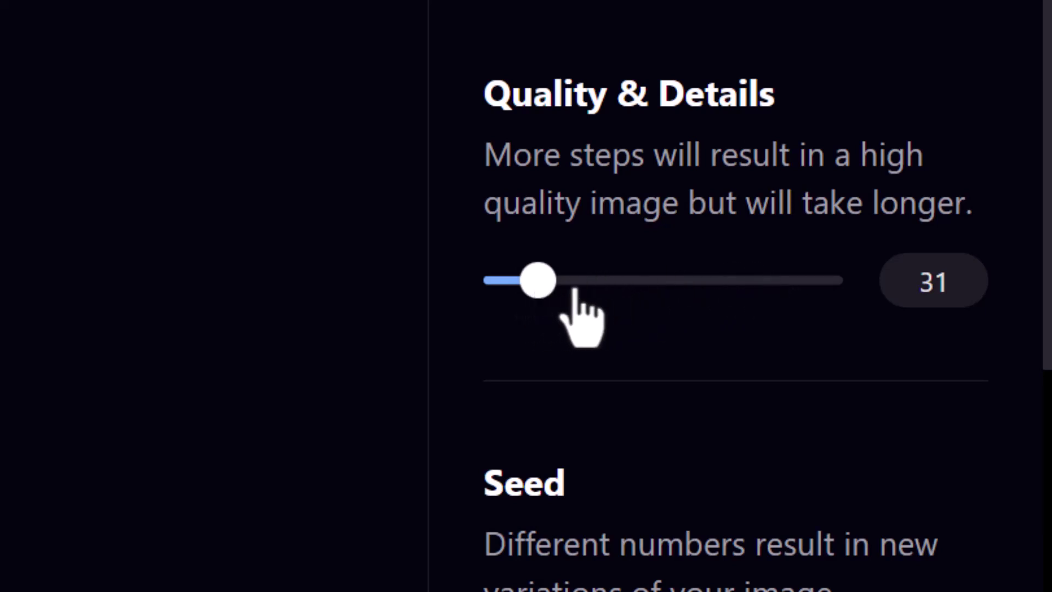
scroll(694, 282, down, 5)
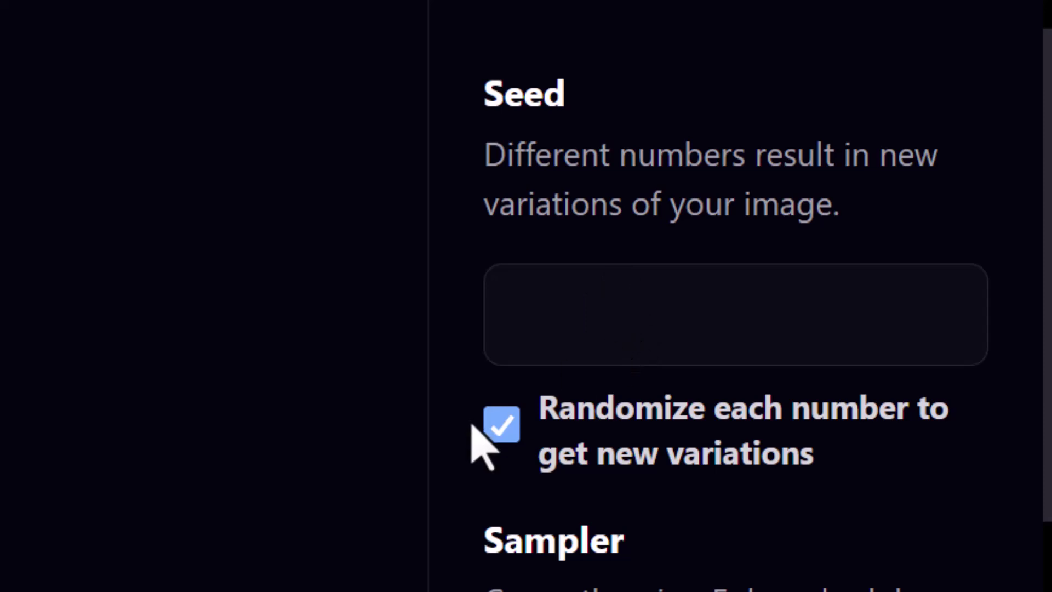
click(501, 425)
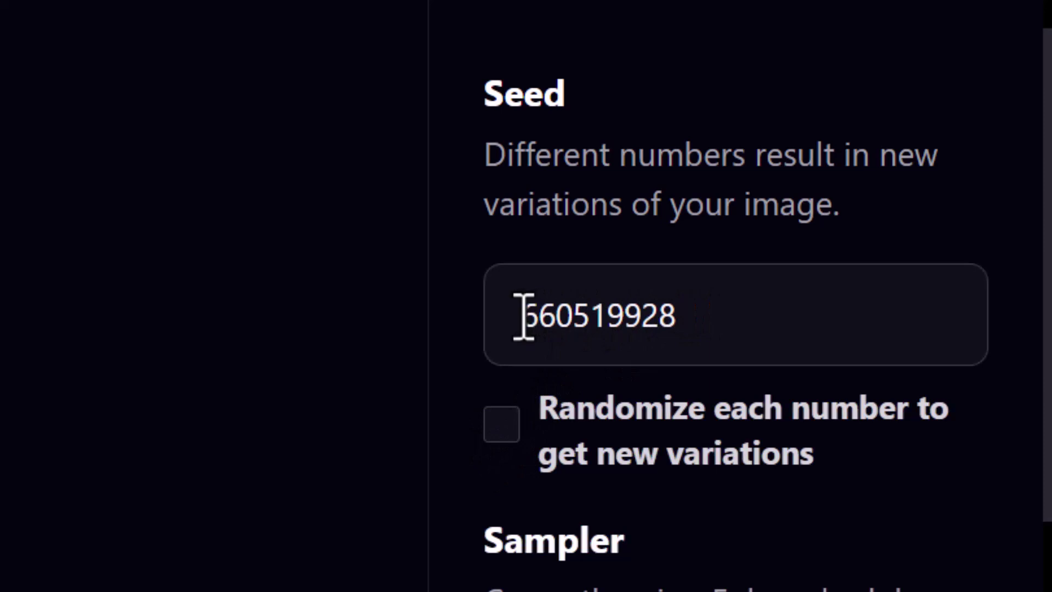
drag(521, 314, 772, 317)
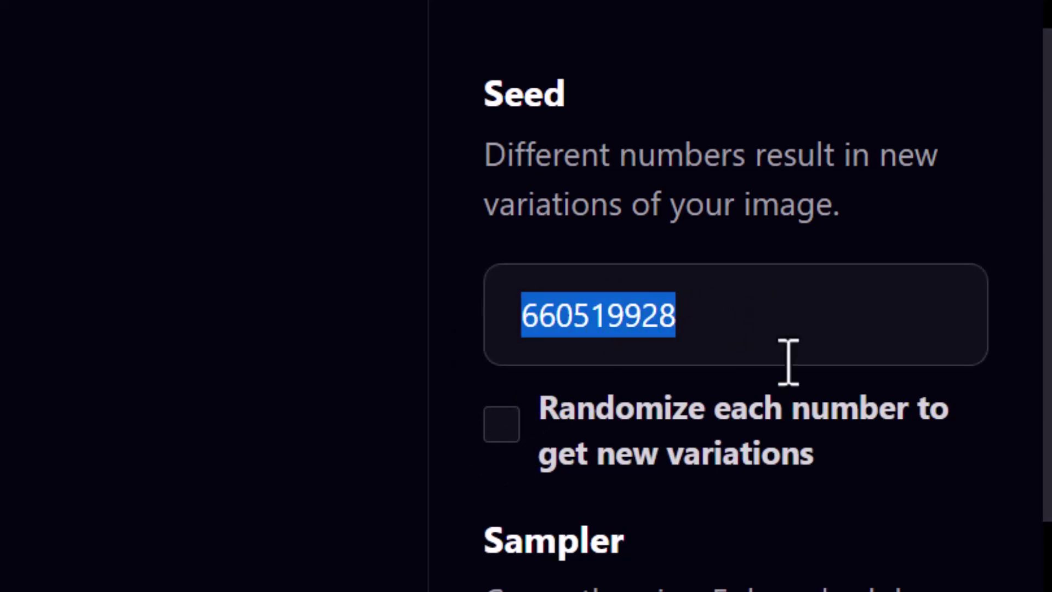
click(501, 425)
Set the number of images to 4 and generate the meditating samurai with the Close up portrait filter.
scroll(503, 433, down, 5)
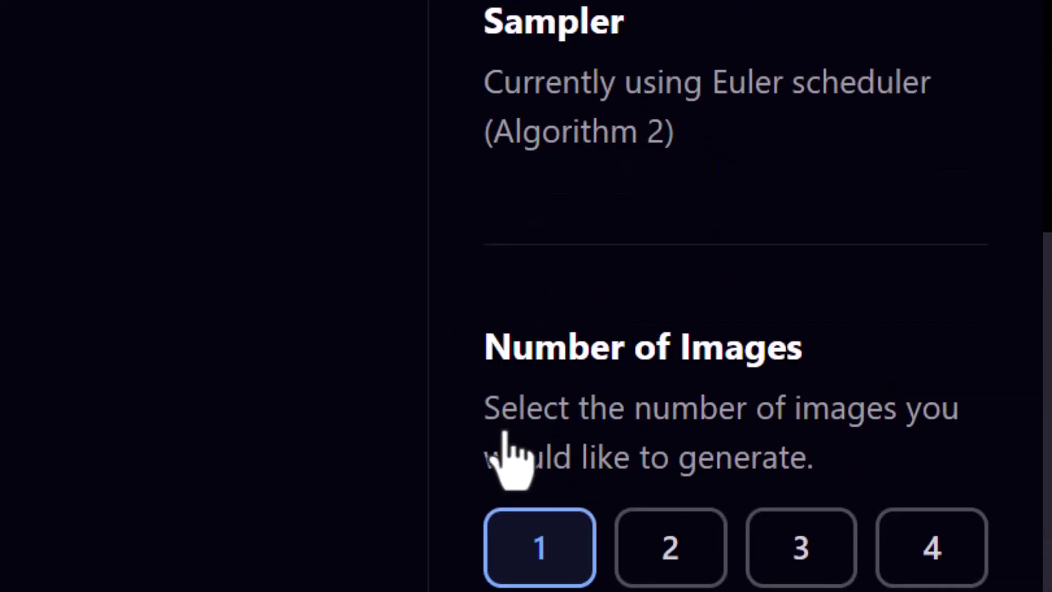
scroll(504, 434, down, 3)
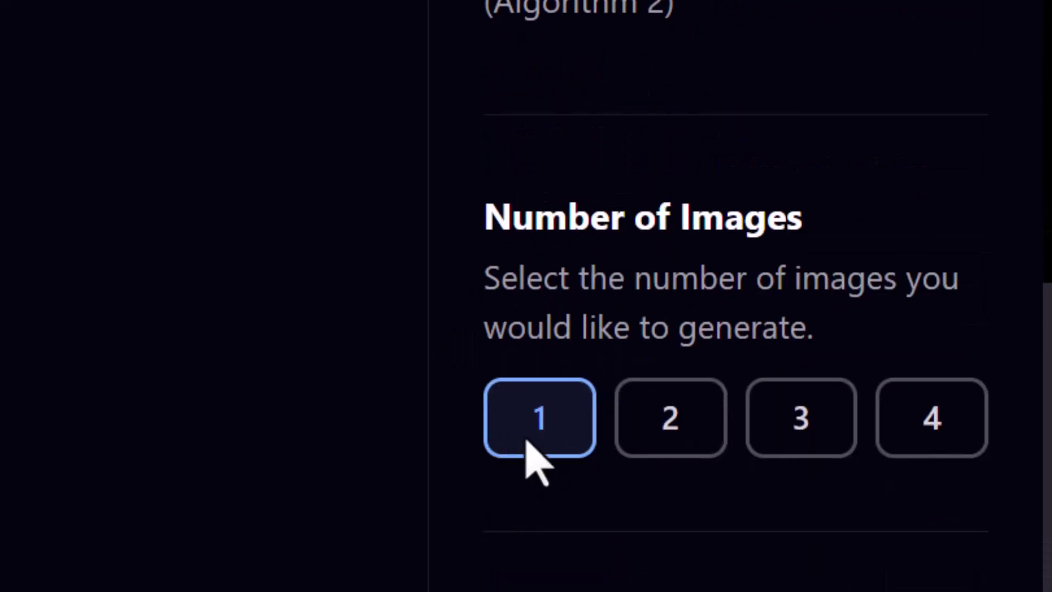
click(929, 430)
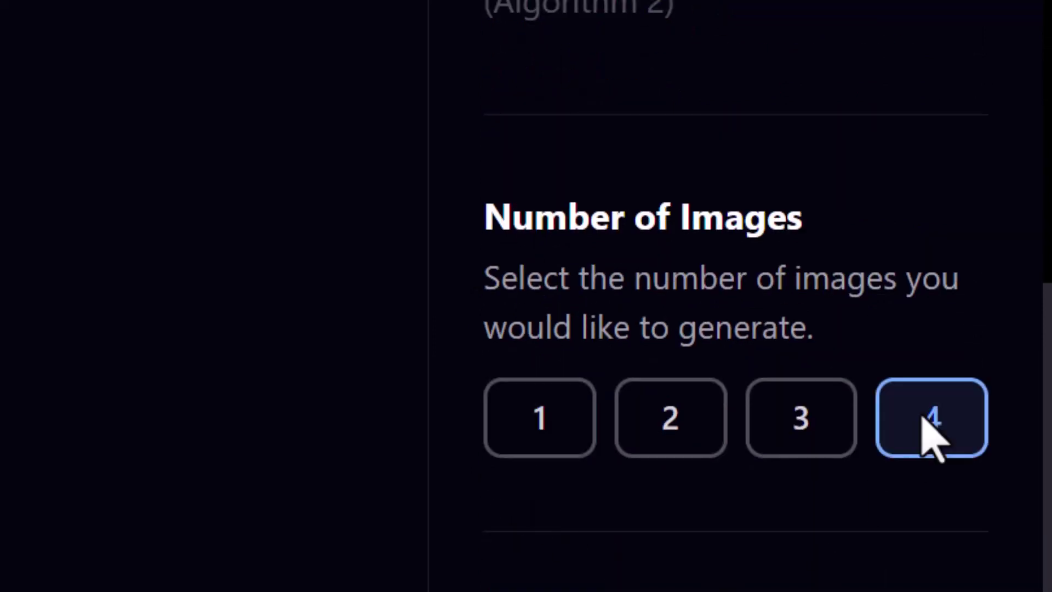
scroll(880, 435, down, 10)
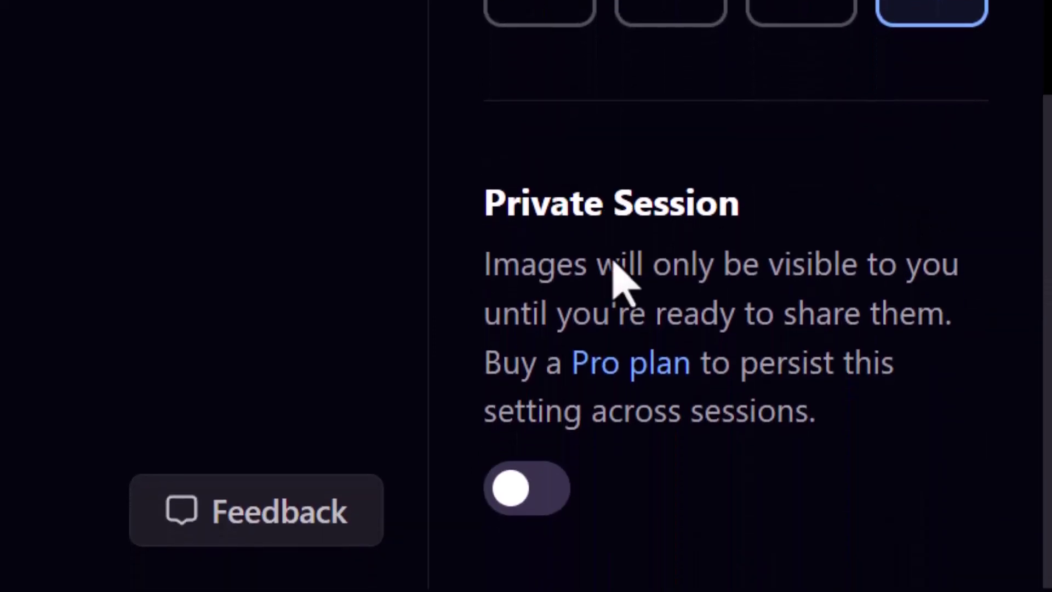
scroll(725, 441, up, 5)
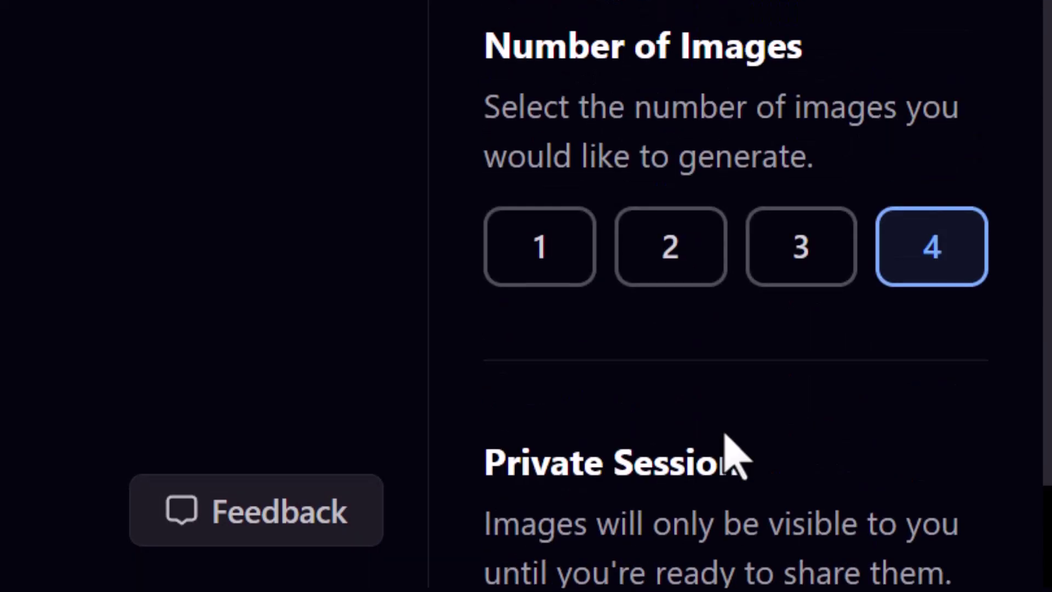
scroll(927, 263, up, 19)
scroll(926, 288, up, 10)
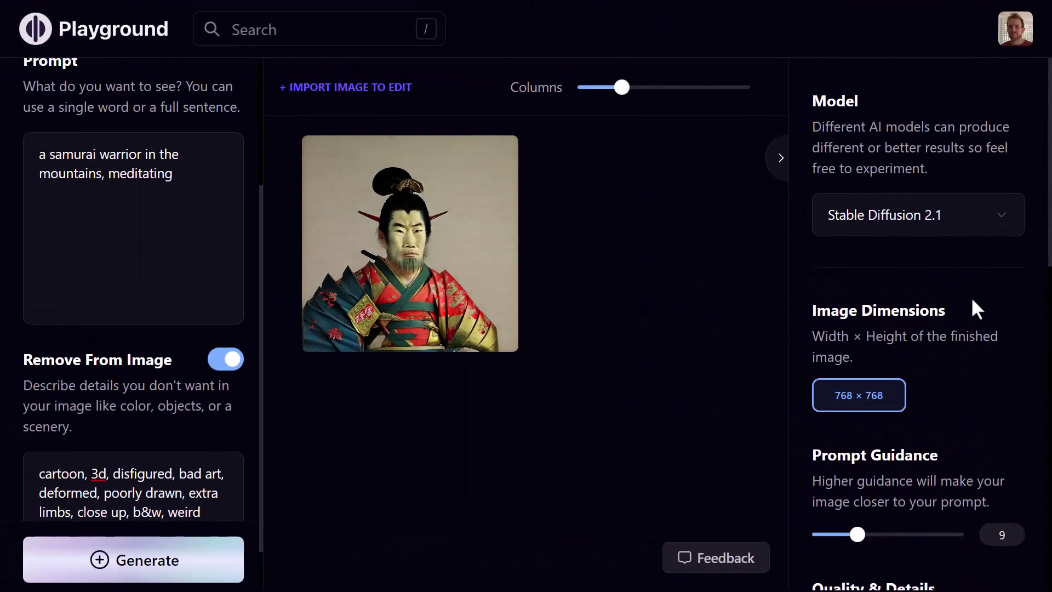
click(158, 565)
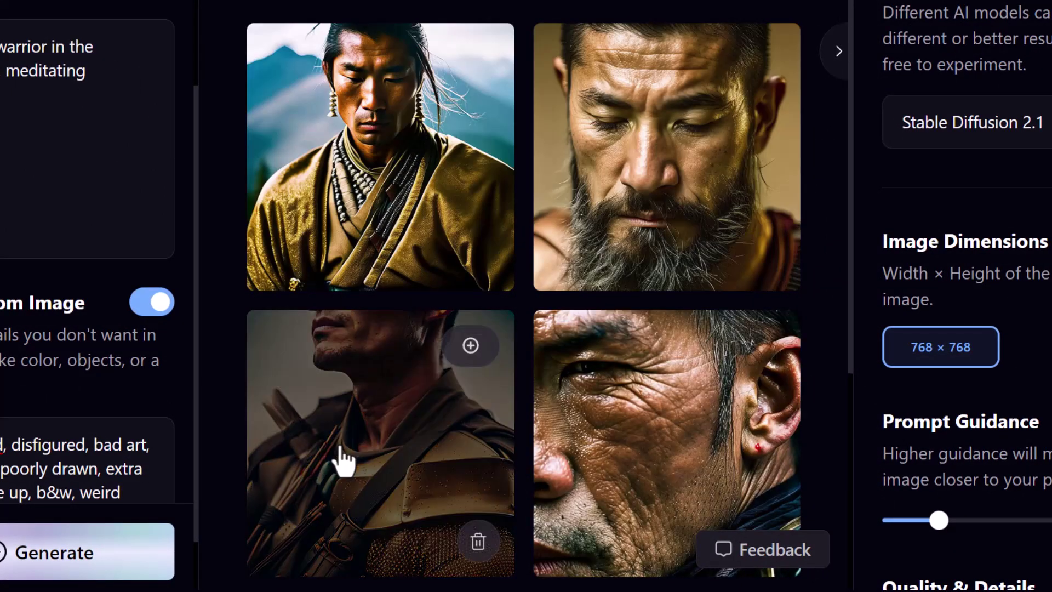
scroll(539, 460, down, 3)
scroll(388, 453, down, 2)
scroll(439, 352, up, 2)
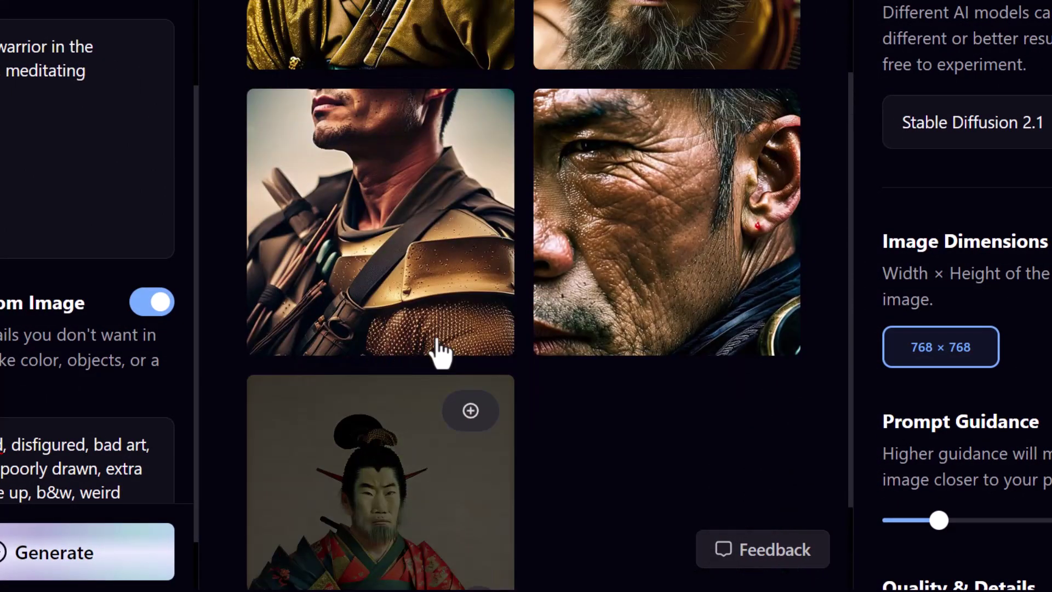
scroll(675, 246, up, 3)
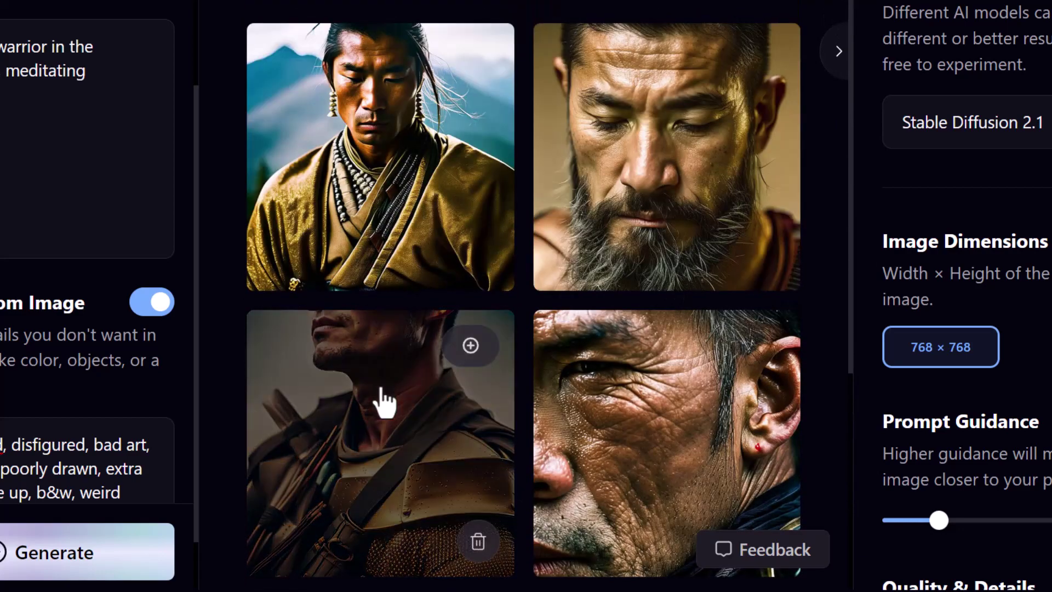
Change the filter to Old timey and generate a new batch of images from the same samurai prompt.
scroll(176, 405, up, 3)
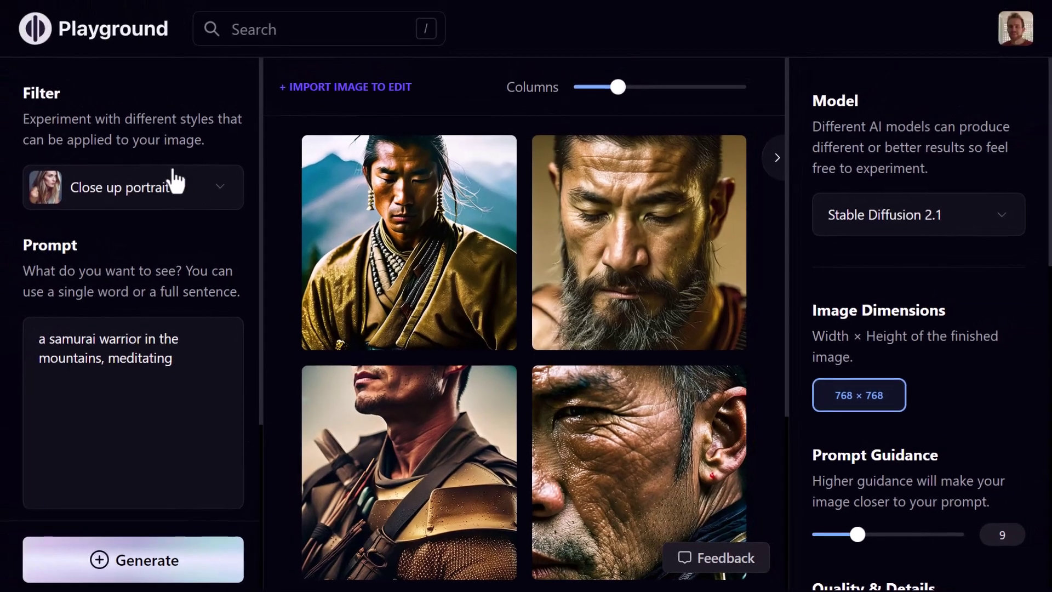
click(59, 92)
click(602, 300)
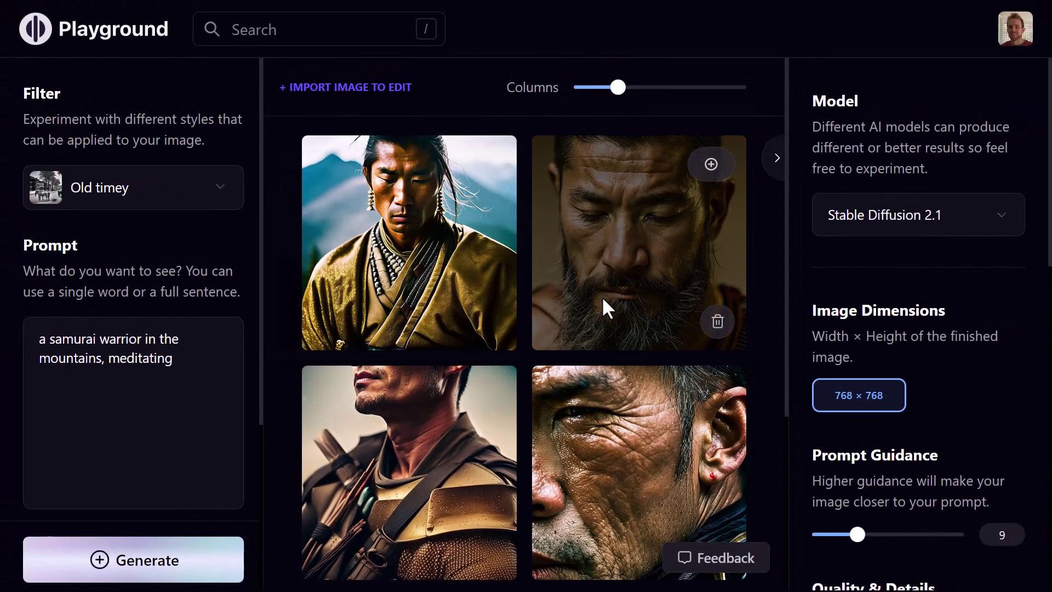
scroll(190, 449, down, 3)
click(141, 560)
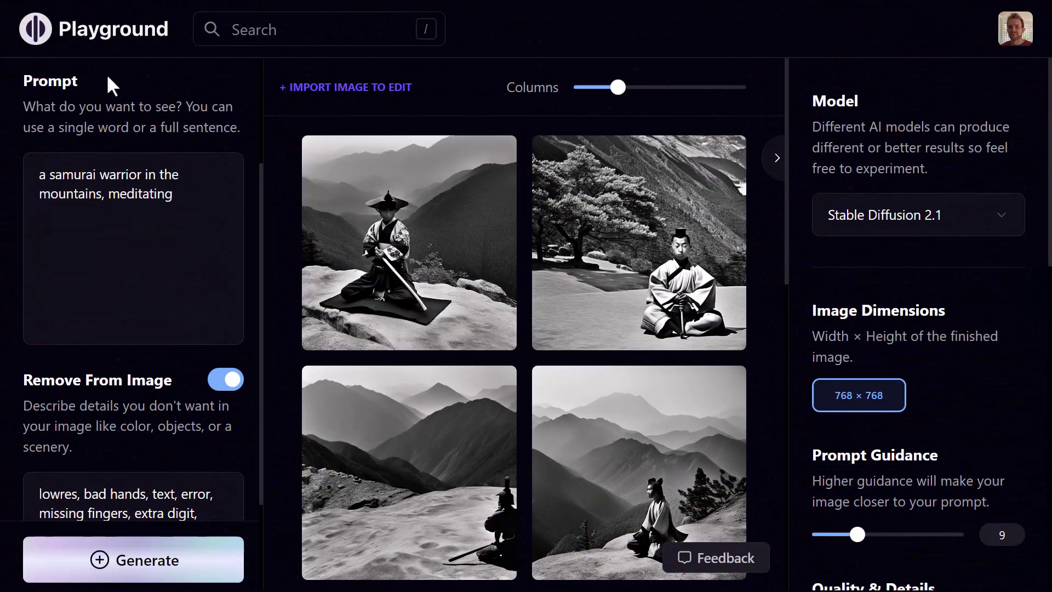
scroll(199, 498, down, 3)
scroll(547, 273, down, 3)
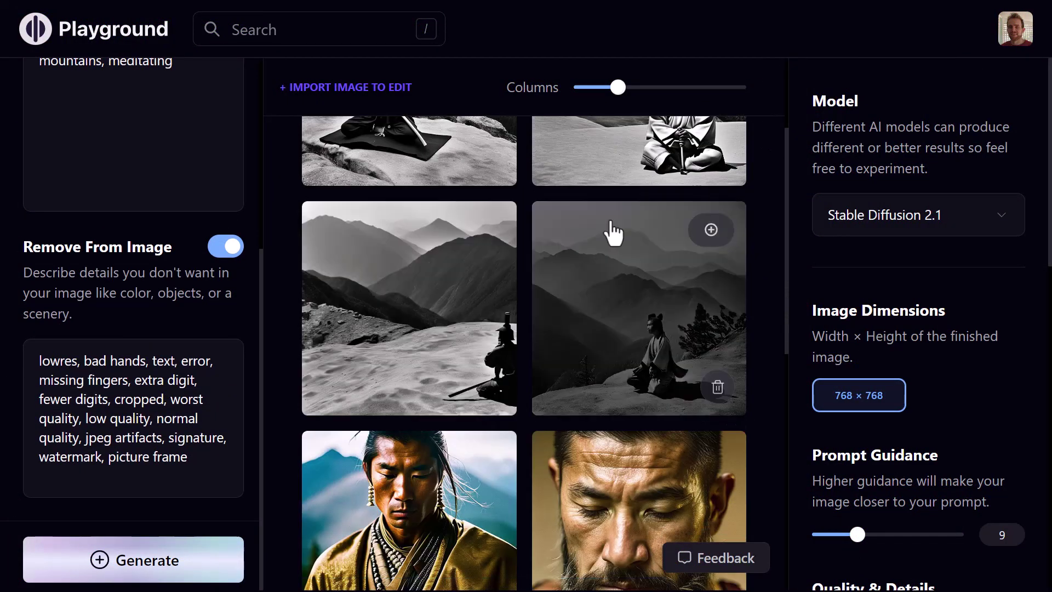
scroll(557, 369, up, 3)
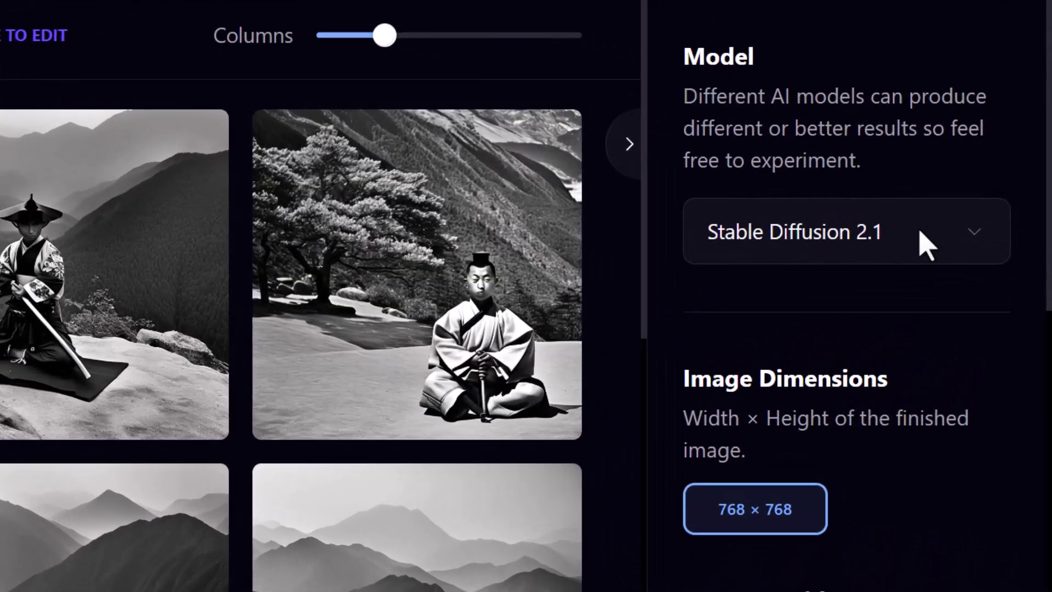
Switch the model to Stable Diffusion 1.5 and review its image dimensions and remaining generation settings.
click(945, 224)
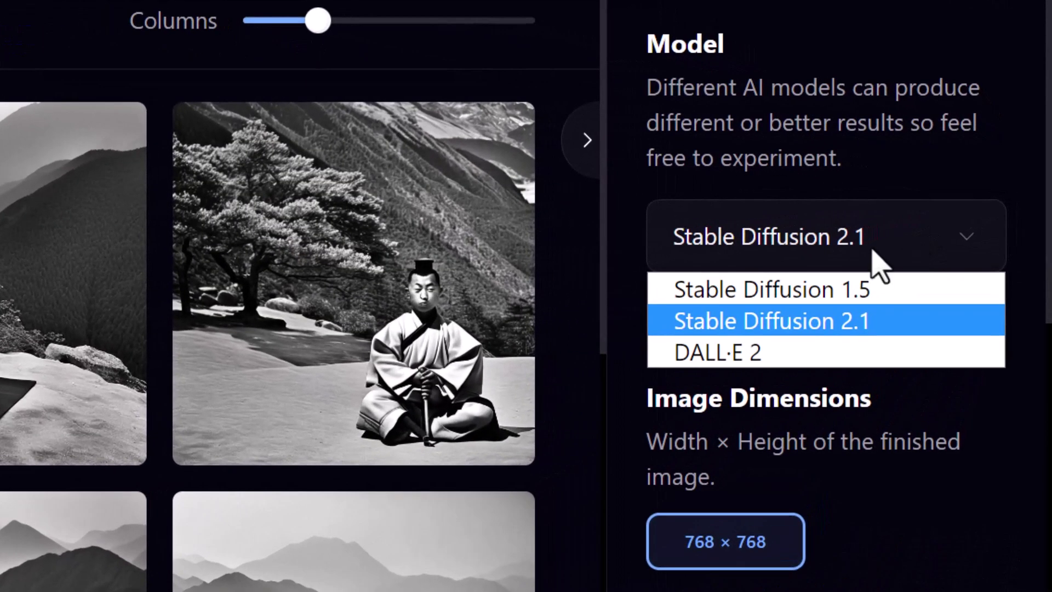
click(777, 290)
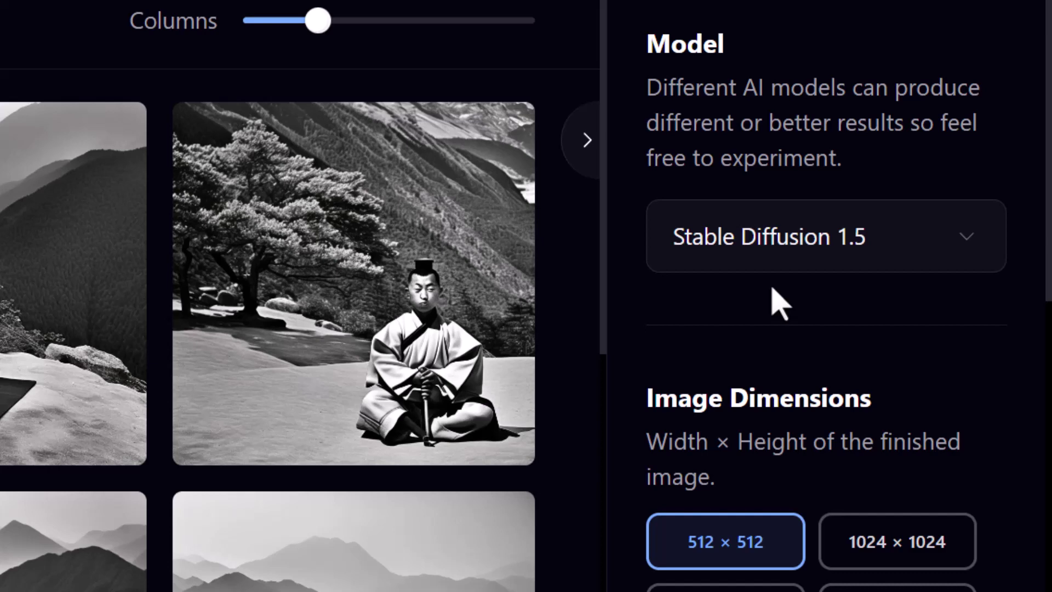
scroll(777, 304, down, 5)
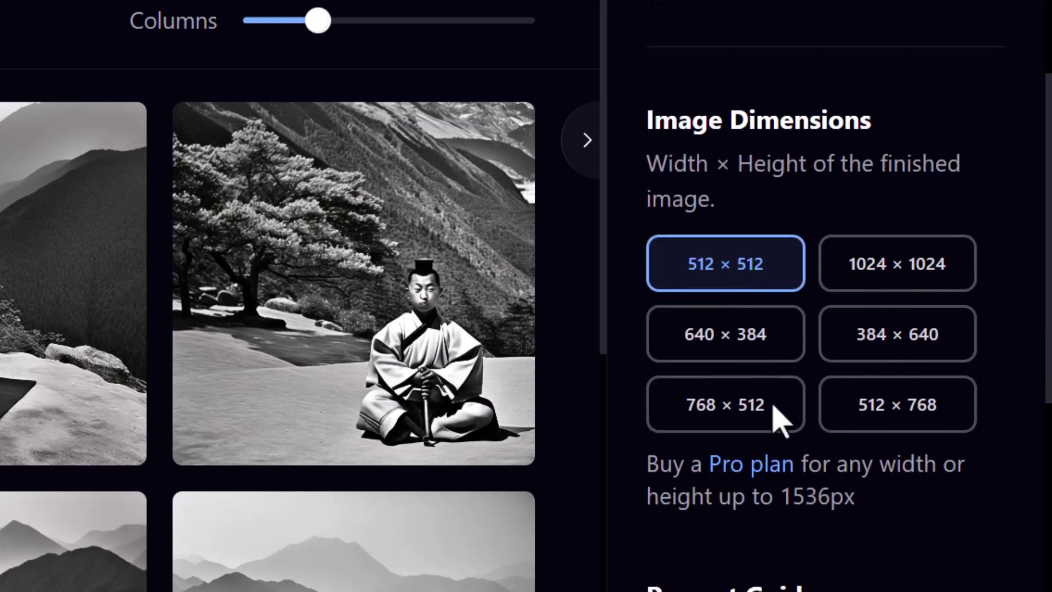
scroll(777, 416, down, 20)
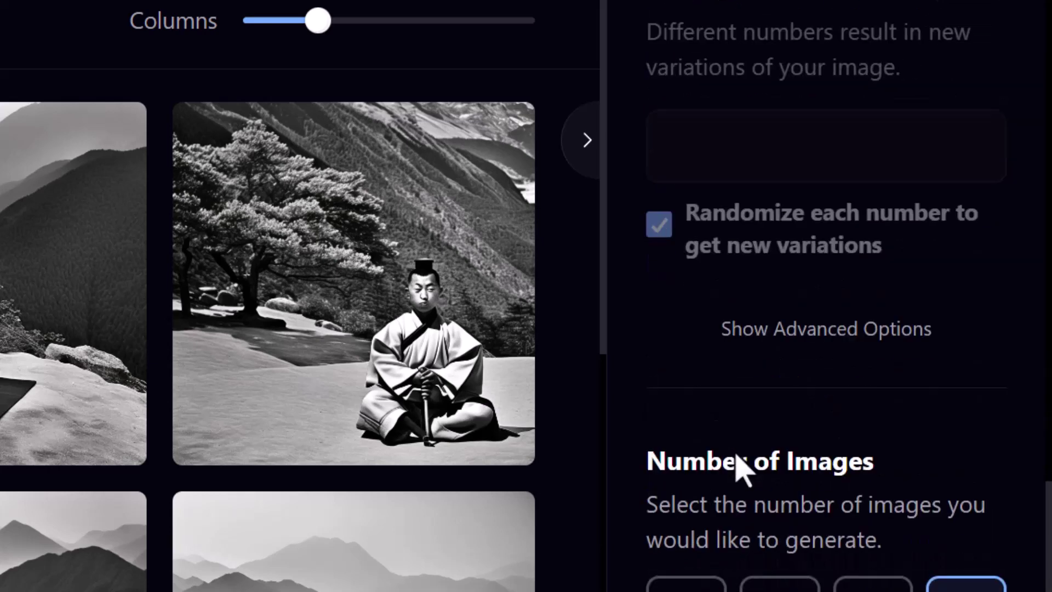
scroll(740, 463, down, 3)
scroll(740, 465, up, 20)
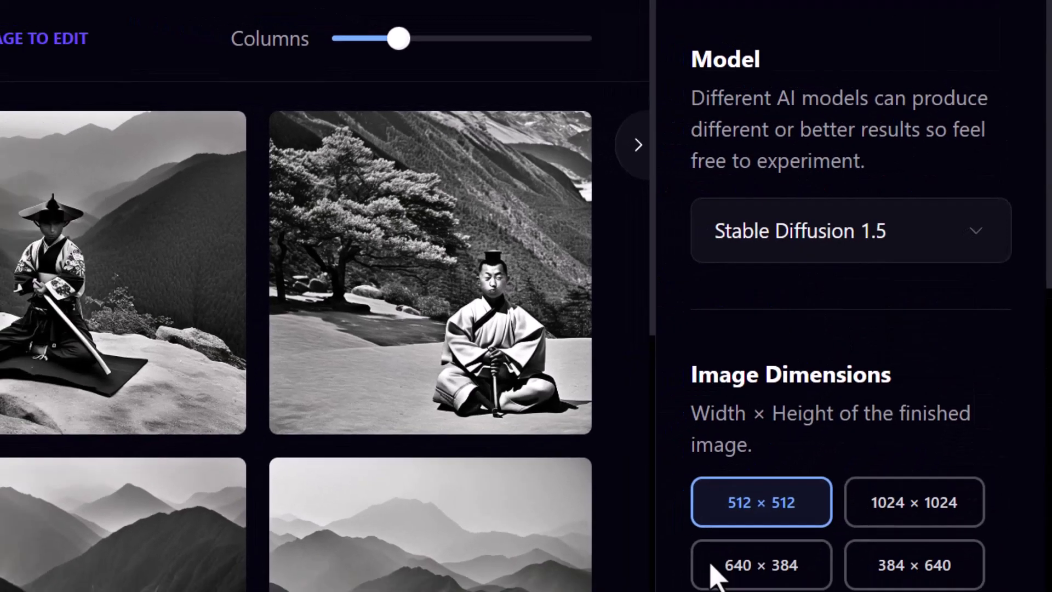
scroll(35, 418, up, 5)
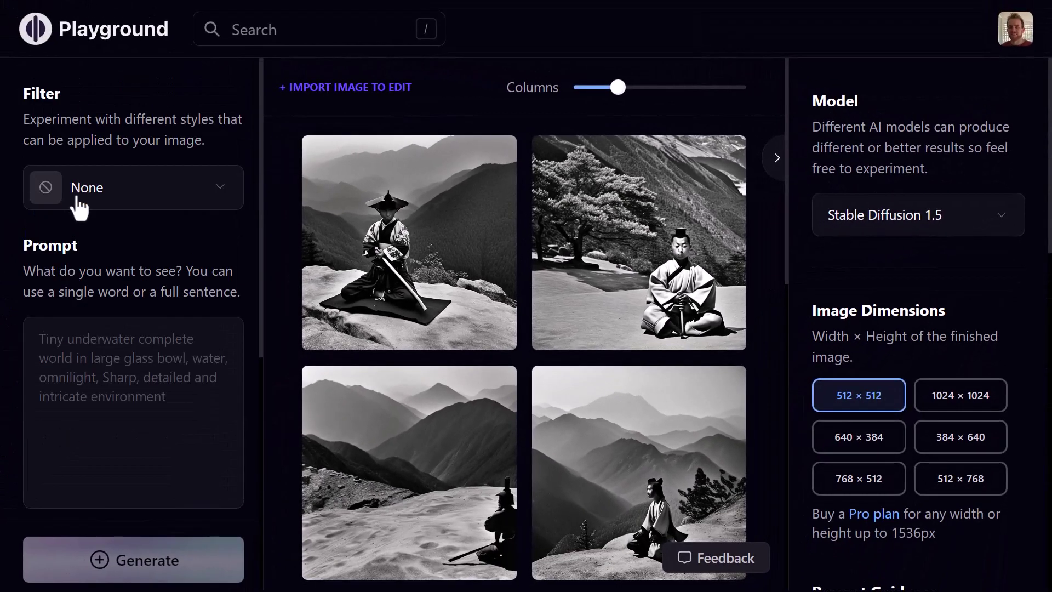
Apply the Retro Anime filter.
click(78, 207)
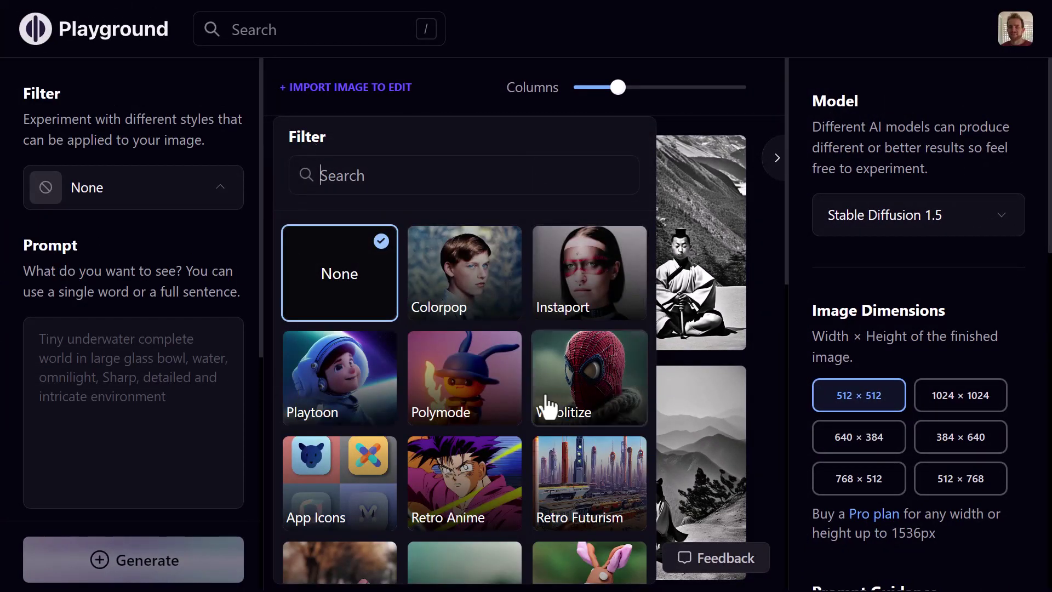
scroll(463, 438, down, 3)
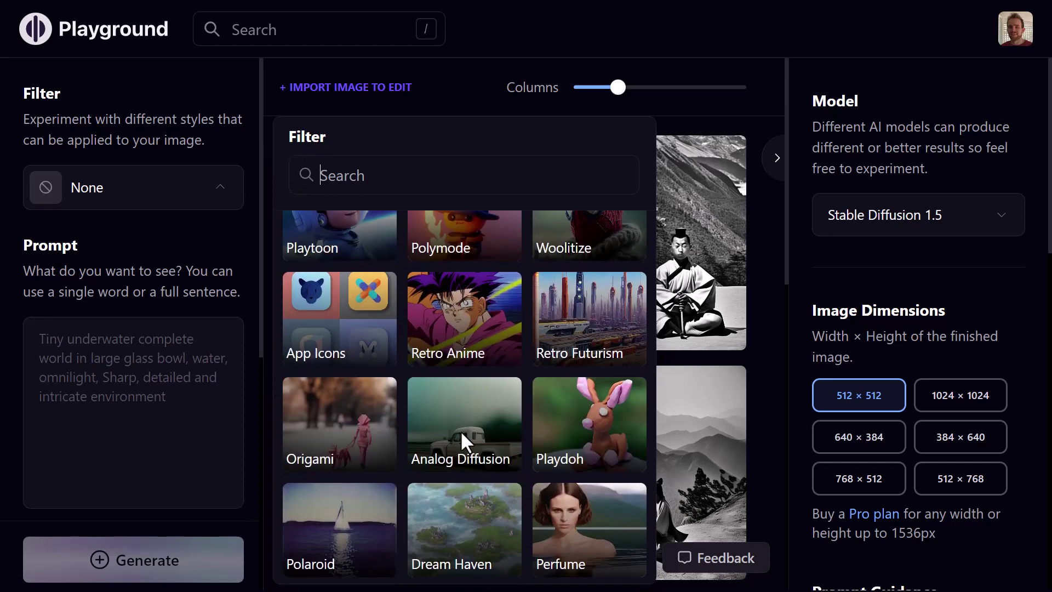
click(467, 336)
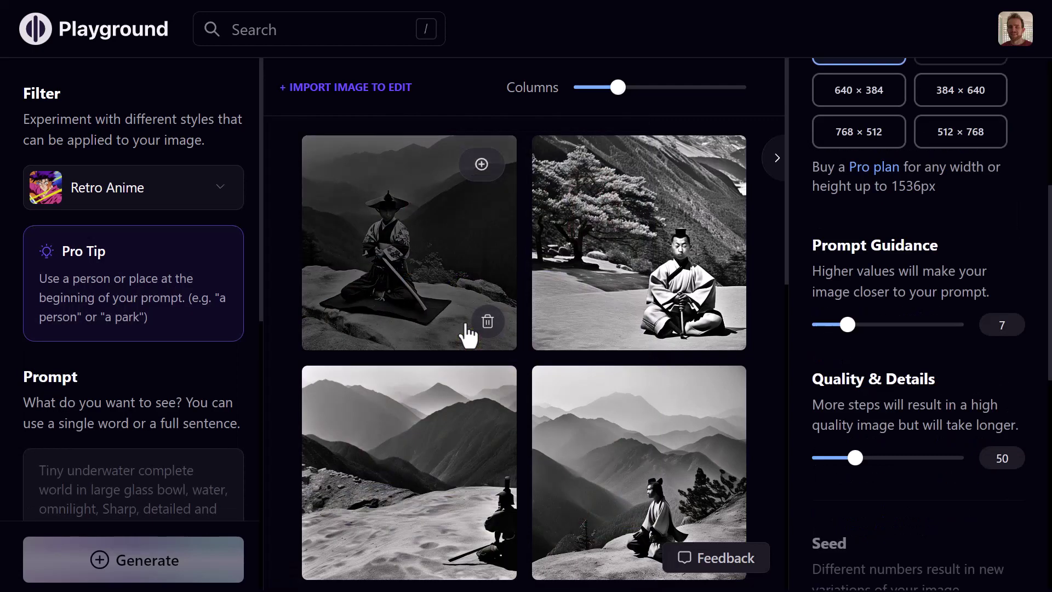
Enter the prompt "samurai, meditating in the mountains" and generate the Retro Anime images.
scroll(145, 451, down, 2)
click(145, 452)
text(samurai, meditating in the mountains)
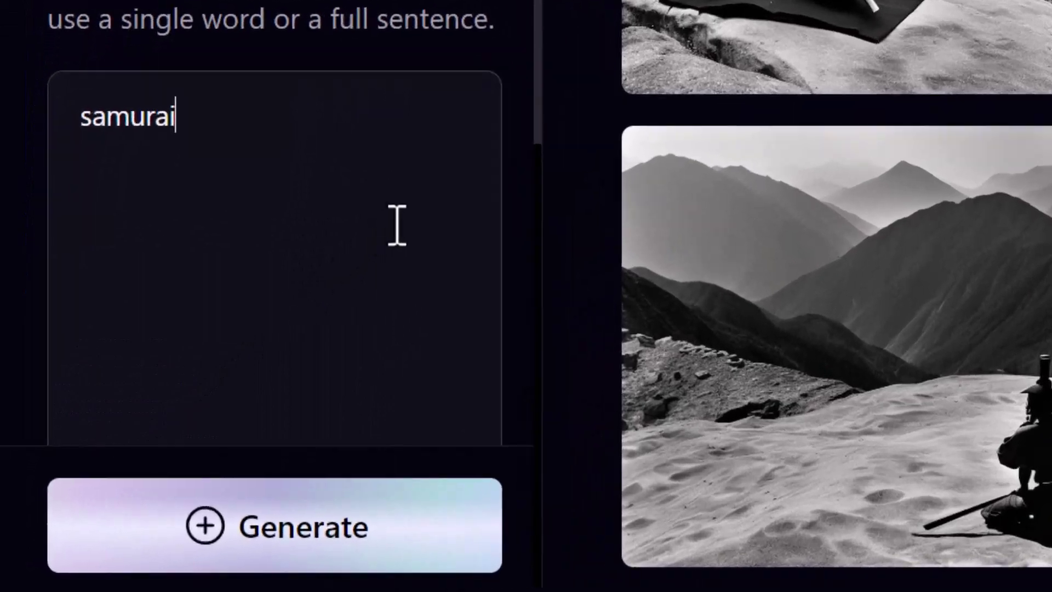
click(394, 570)
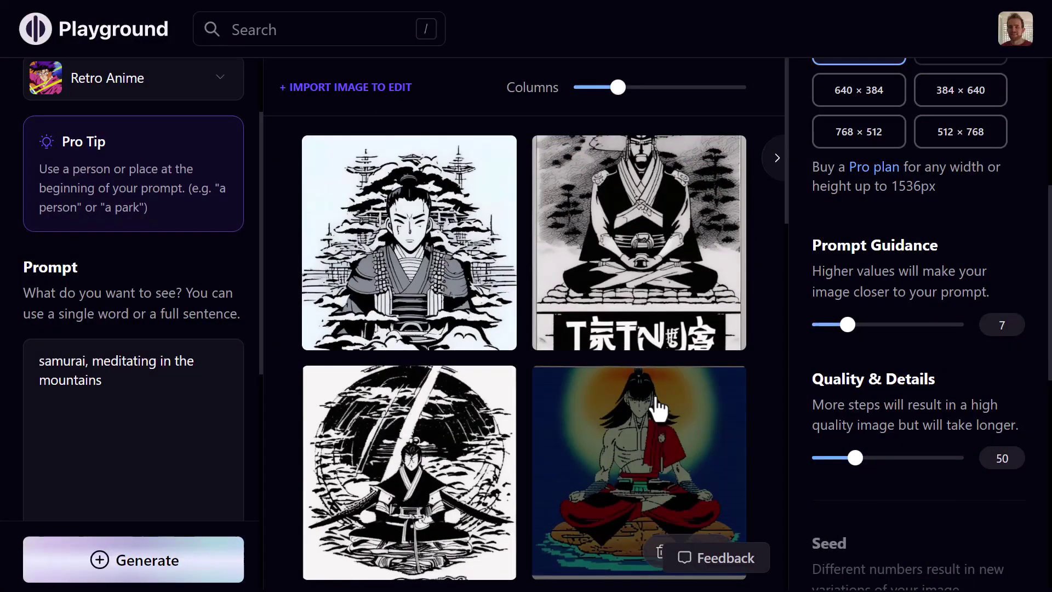
mouse_move(444, 217)
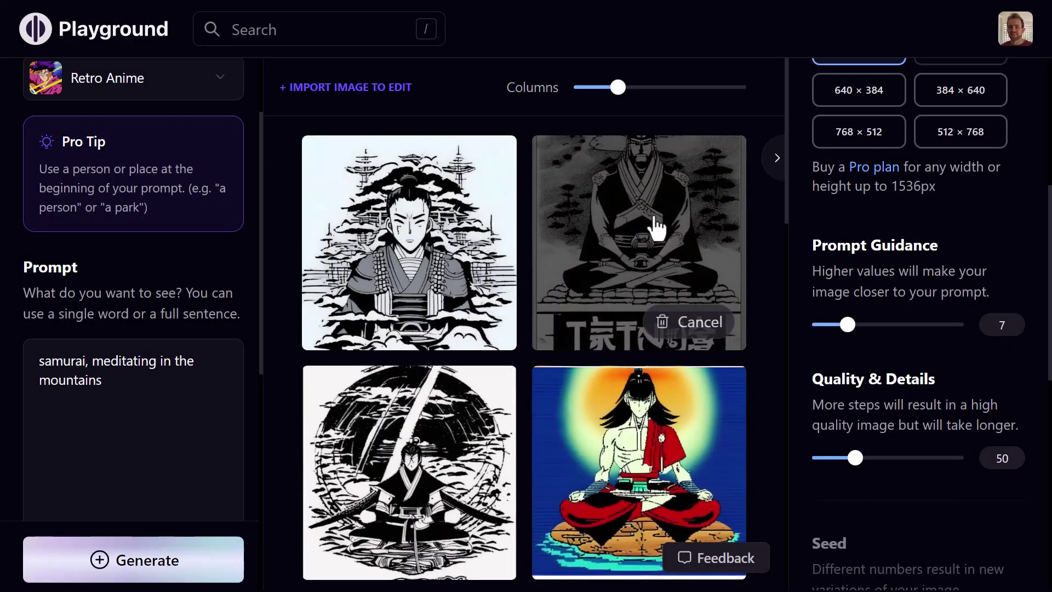
scroll(525, 424, down, 4)
scroll(580, 364, up, 4)
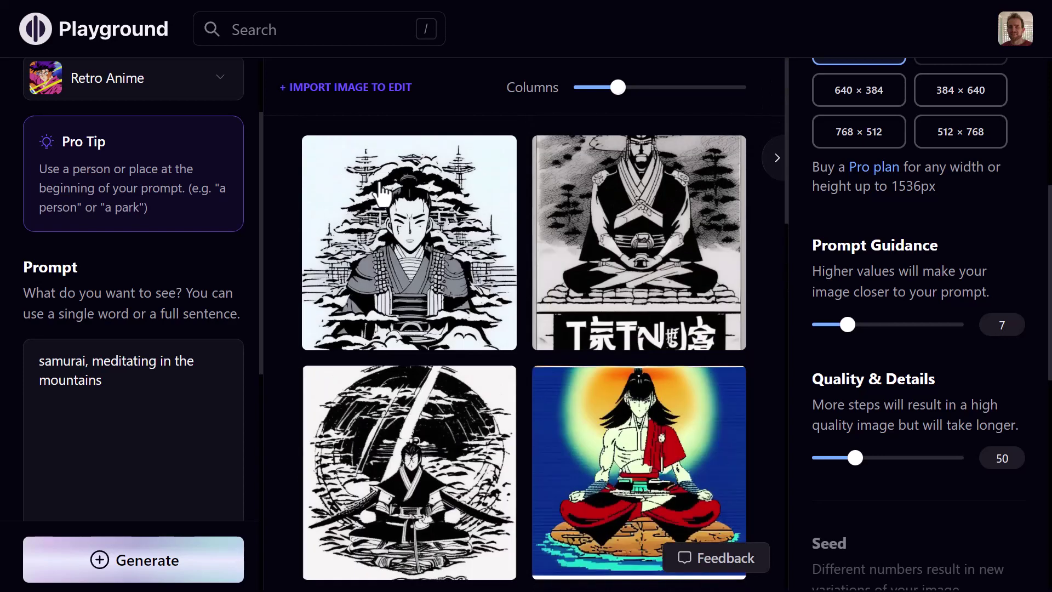
Browse the available filter styles, from Playtoon and Retro Anime through Pop Art to Cinematic, leaving the current filter selected.
scroll(58, 400, up, 2)
click(112, 202)
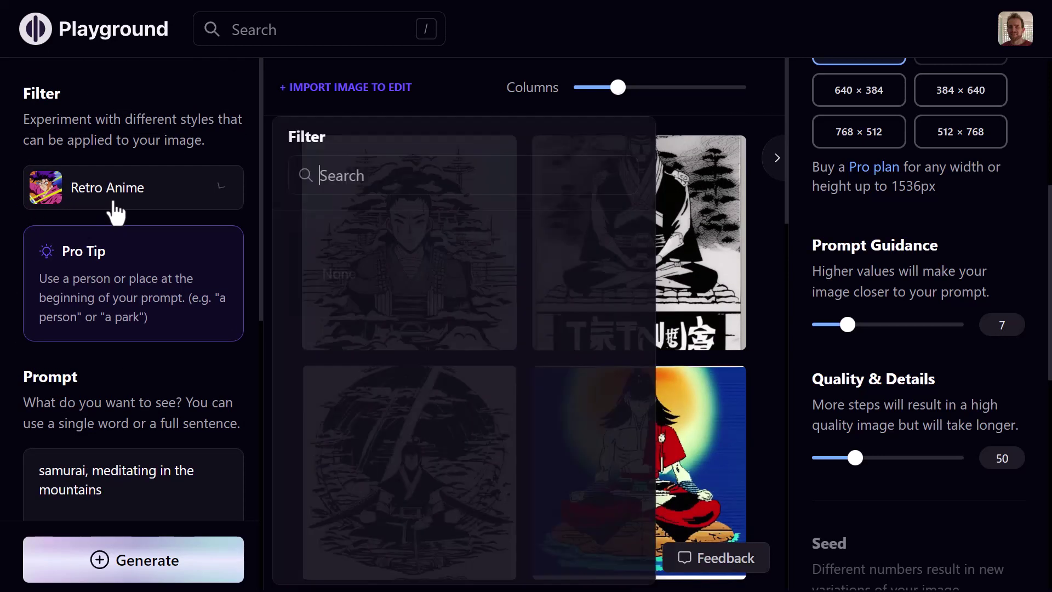
scroll(482, 323, down, 1)
scroll(487, 332, down, 1)
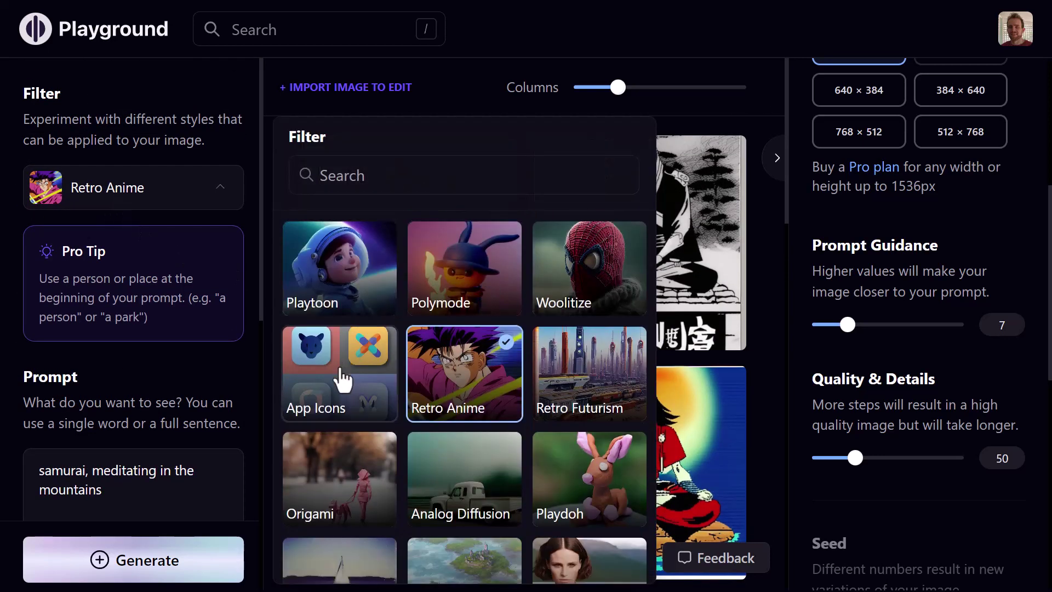
scroll(629, 418, down, 3)
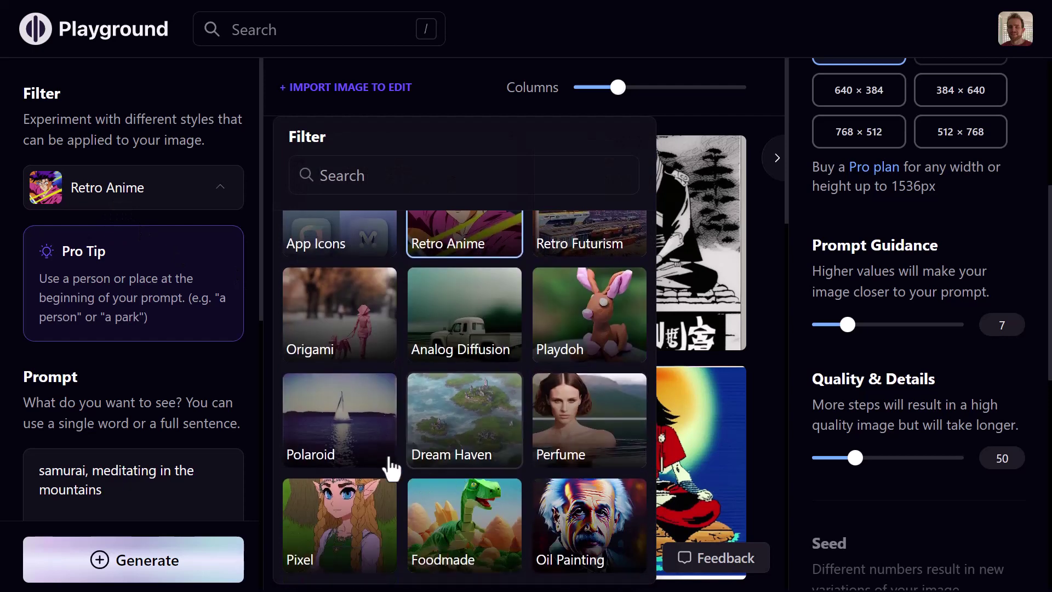
scroll(592, 455, down, 1)
scroll(324, 500, down, 2)
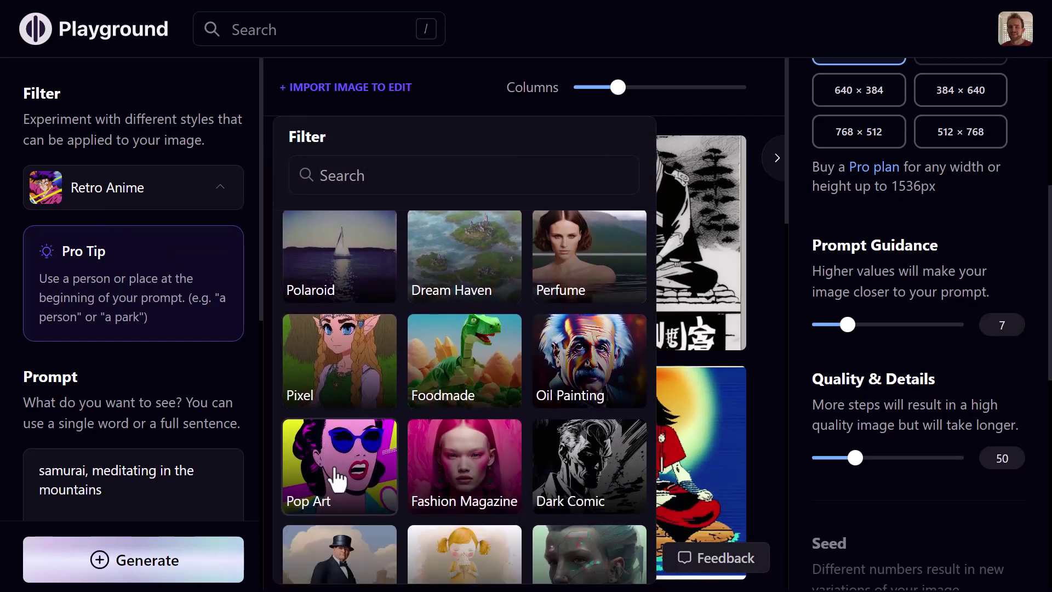
scroll(446, 482, down, 2)
scroll(594, 404, down, 2)
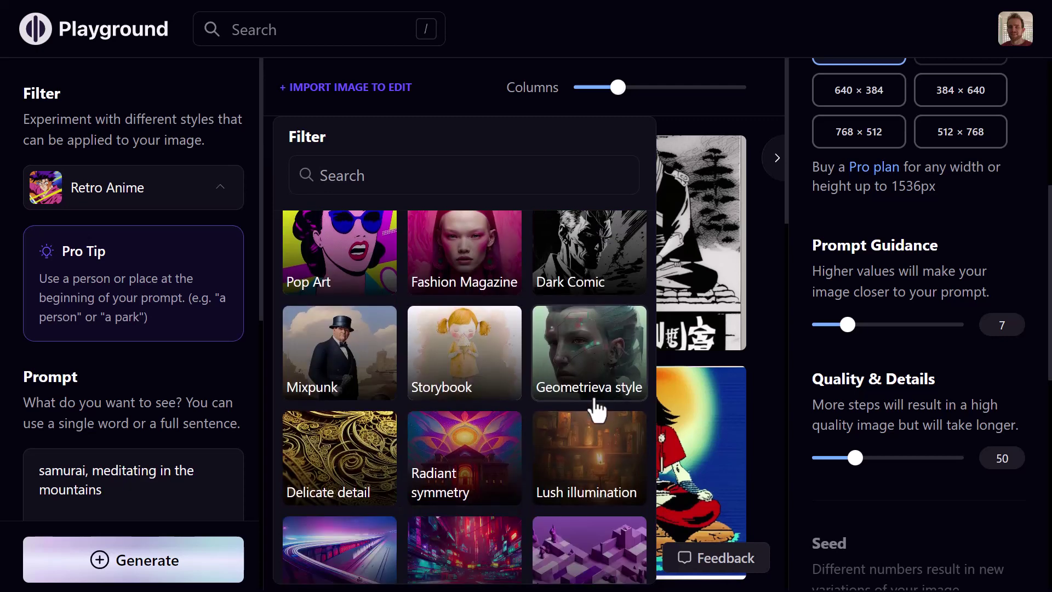
scroll(344, 456, down, 3)
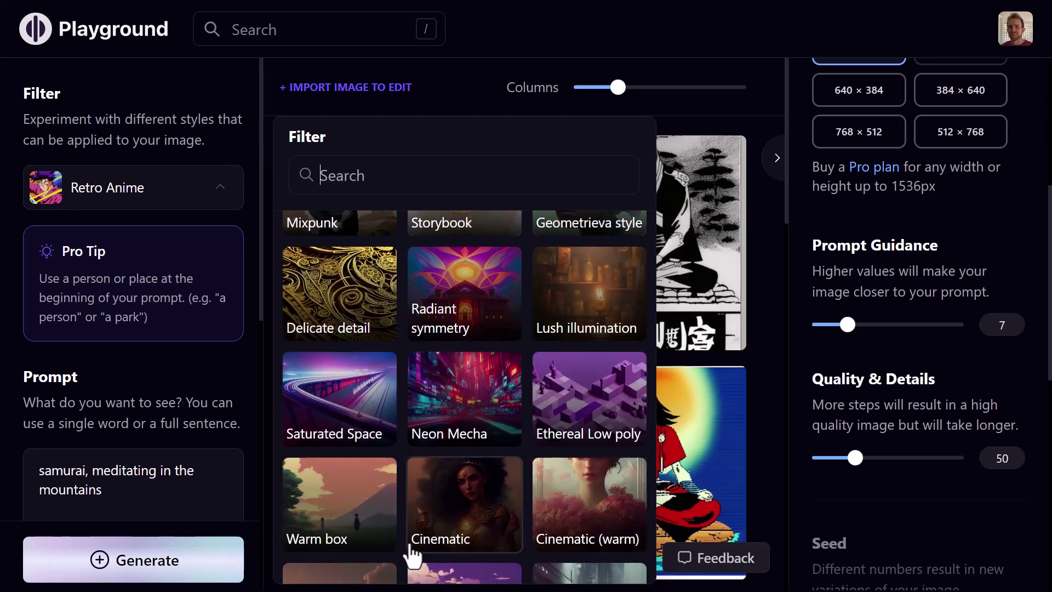
click(707, 40)
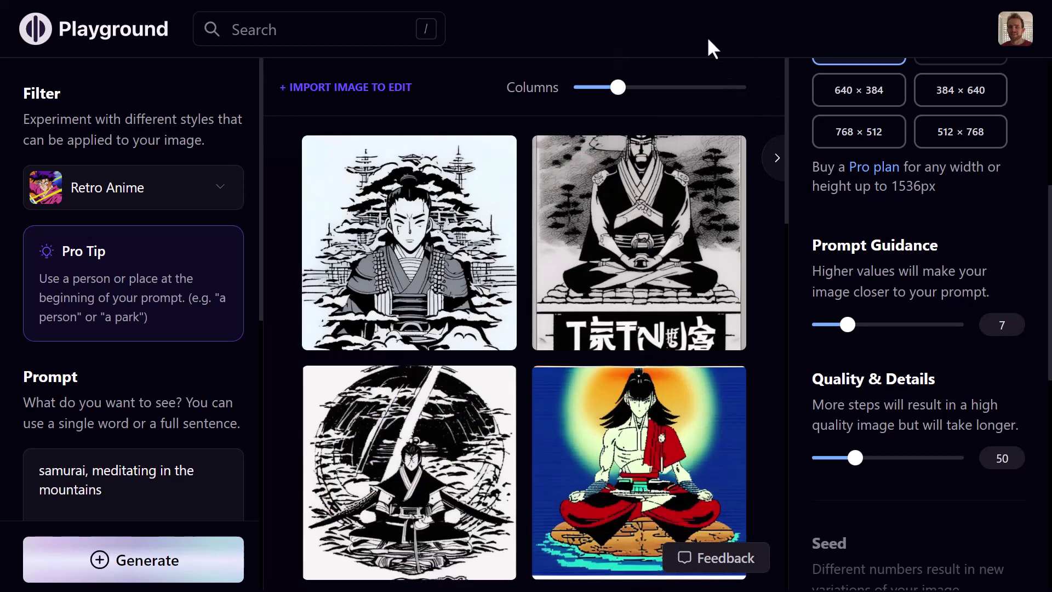
Find the portrait of the bearded samurai with closed eyes among the generated images and open it for editing.
scroll(554, 223, down, 10)
scroll(527, 246, down, 3)
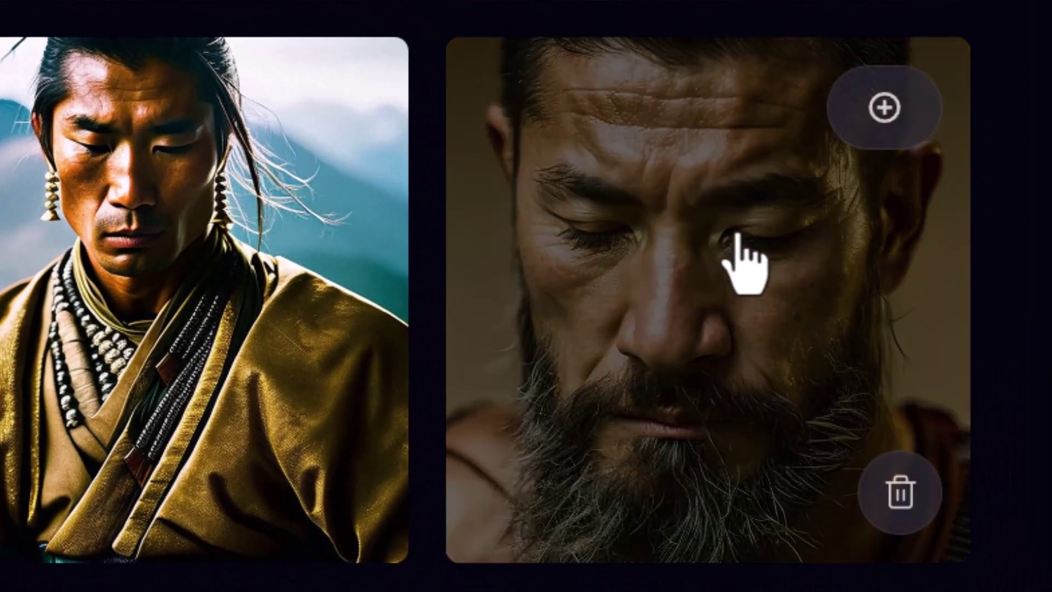
click(884, 118)
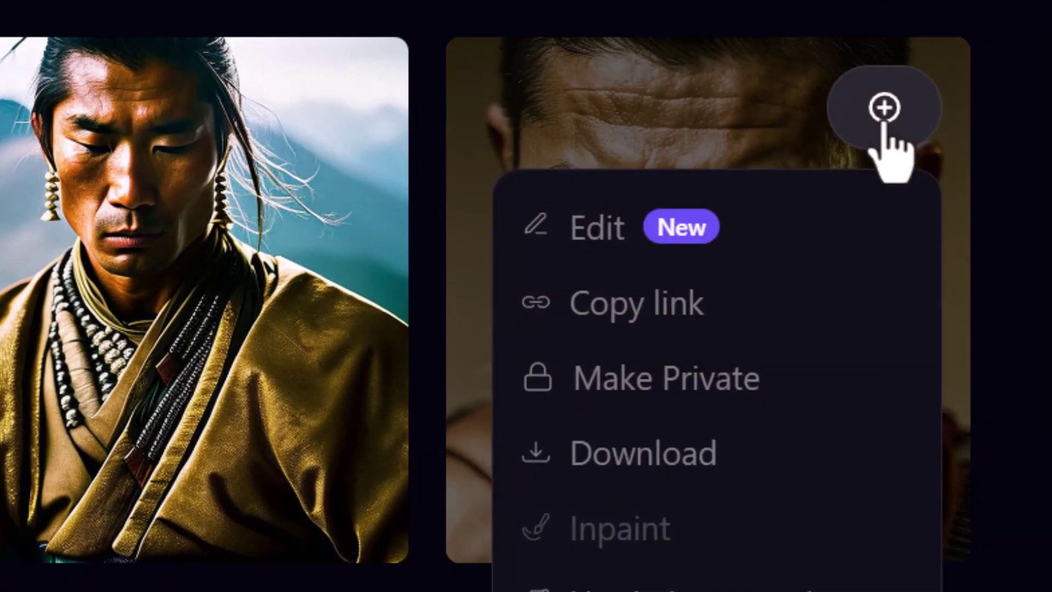
click(627, 232)
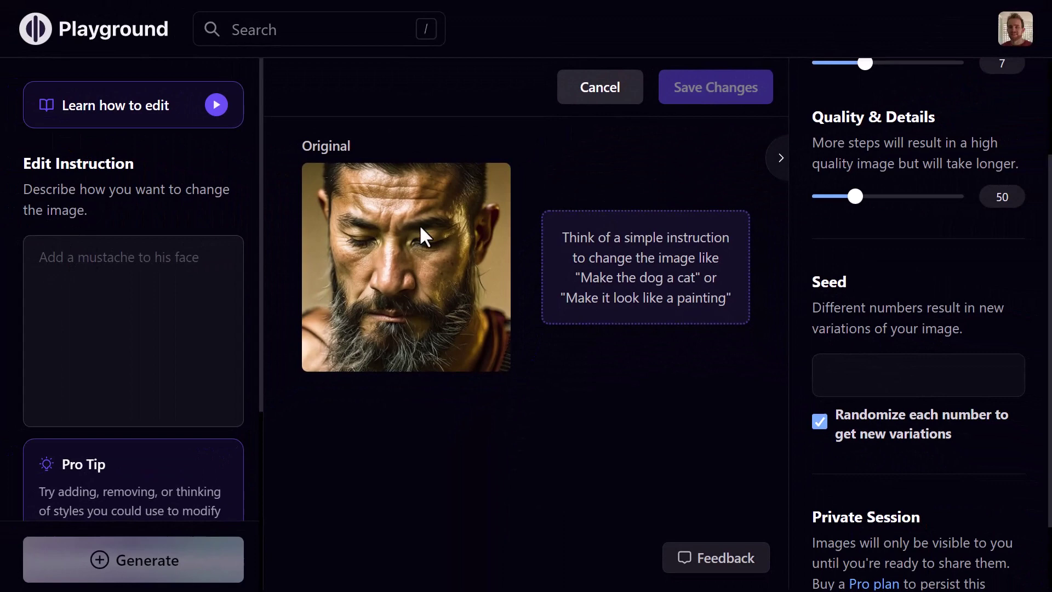
Enter an edit instruction to open his eyes and generate the edited portrait.
click(112, 244)
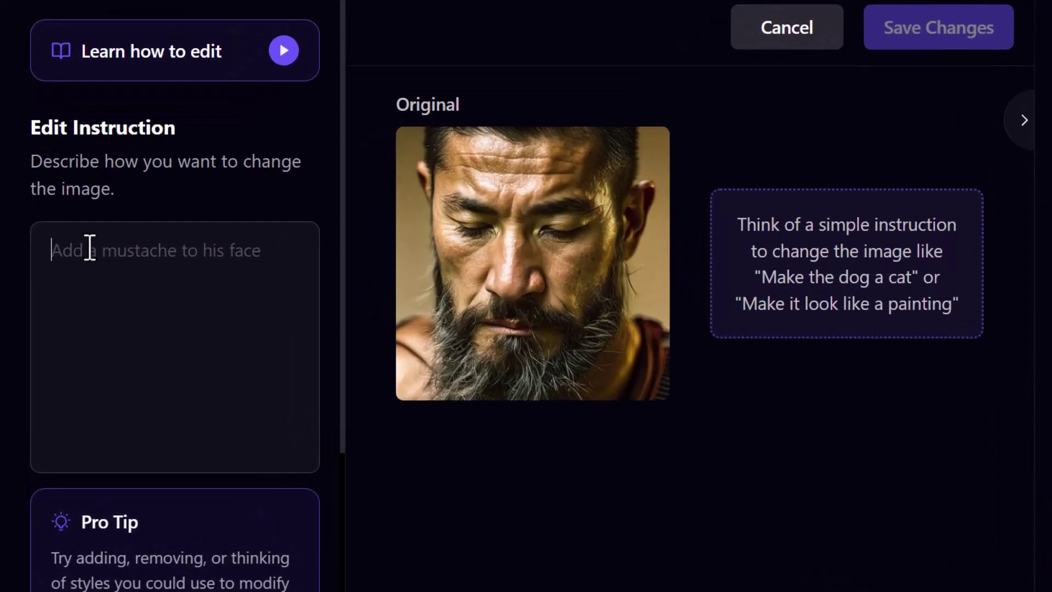
text(oper hi)
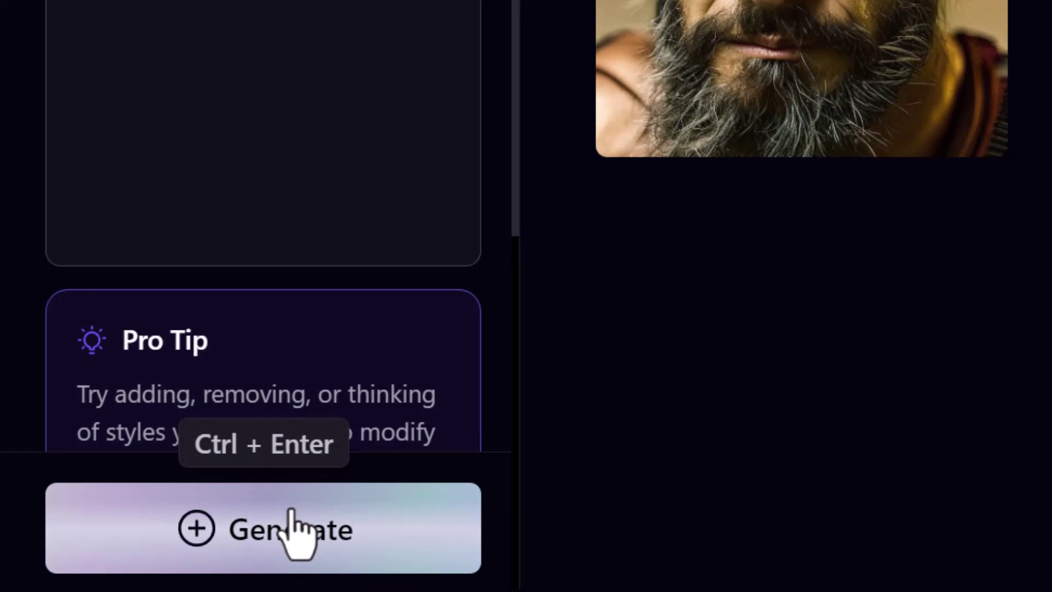
click(296, 534)
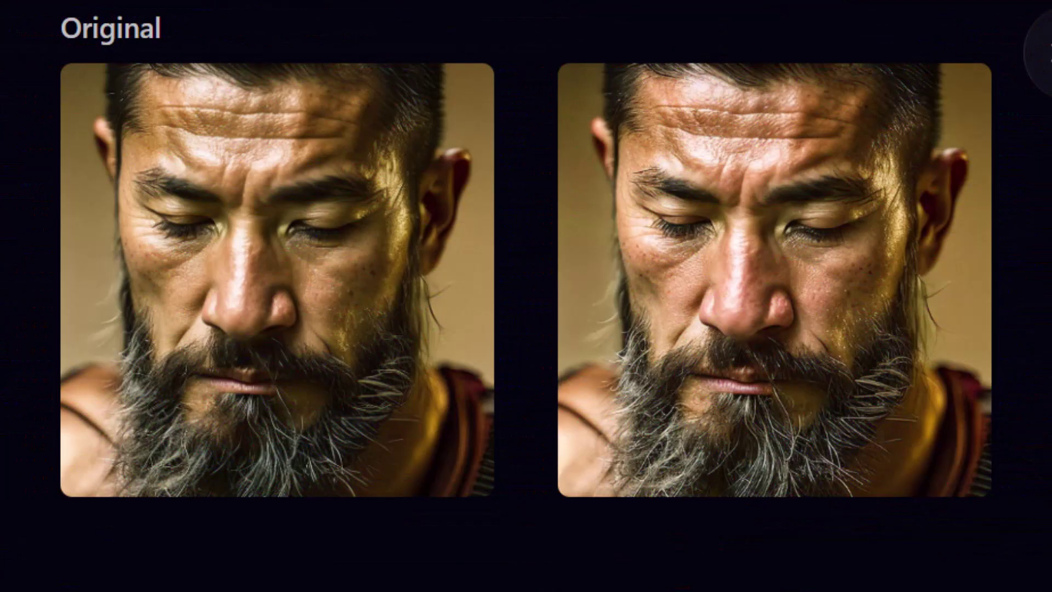
Replace the edit instruction with "make his moustache green, give him an angry expression" and generate another version.
mouse_move(192, 230)
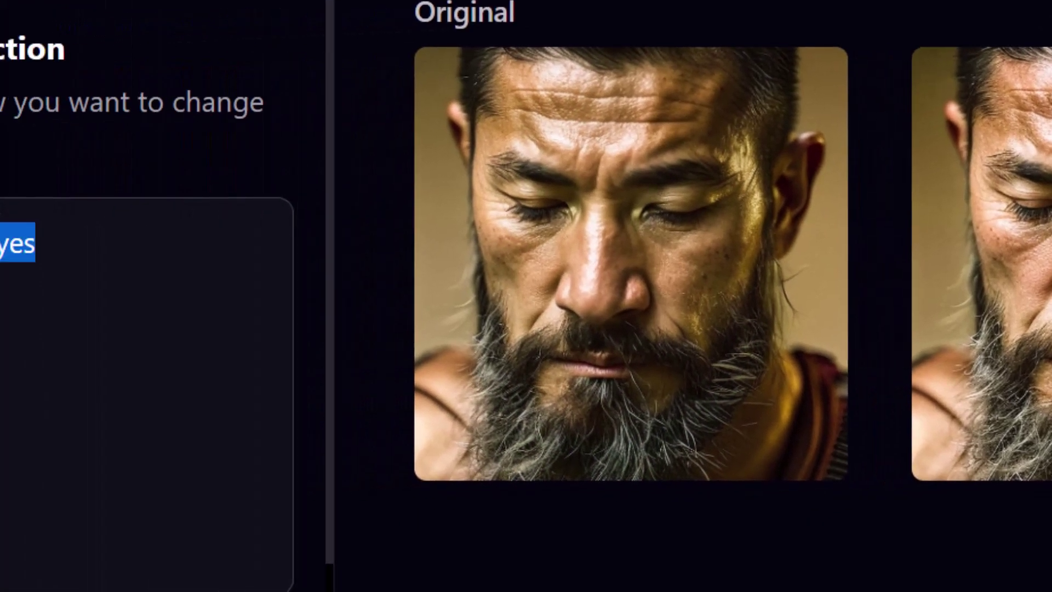
text(make his moustache green, give him an)
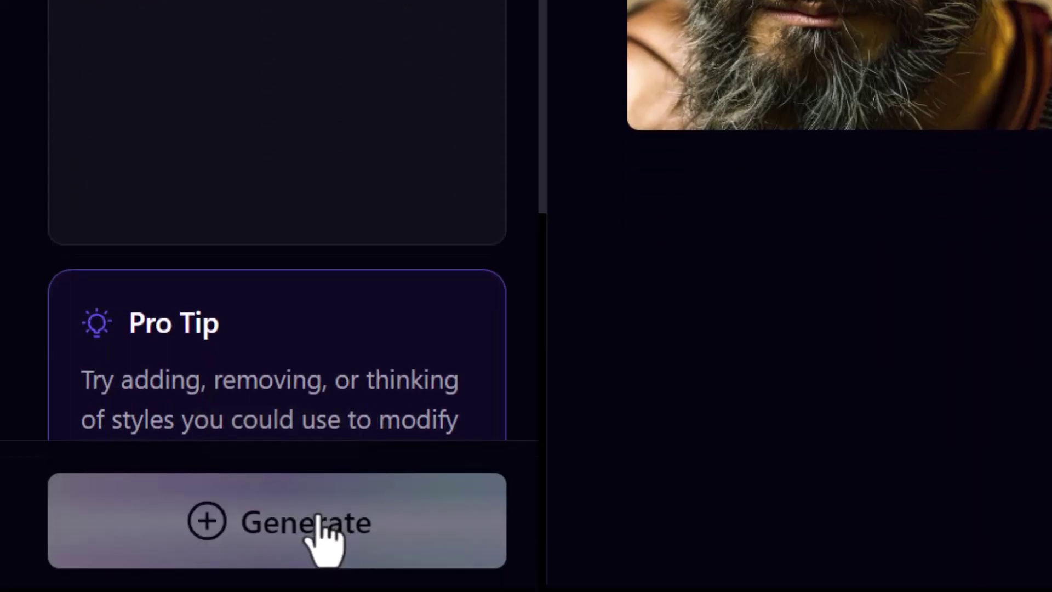
click(318, 535)
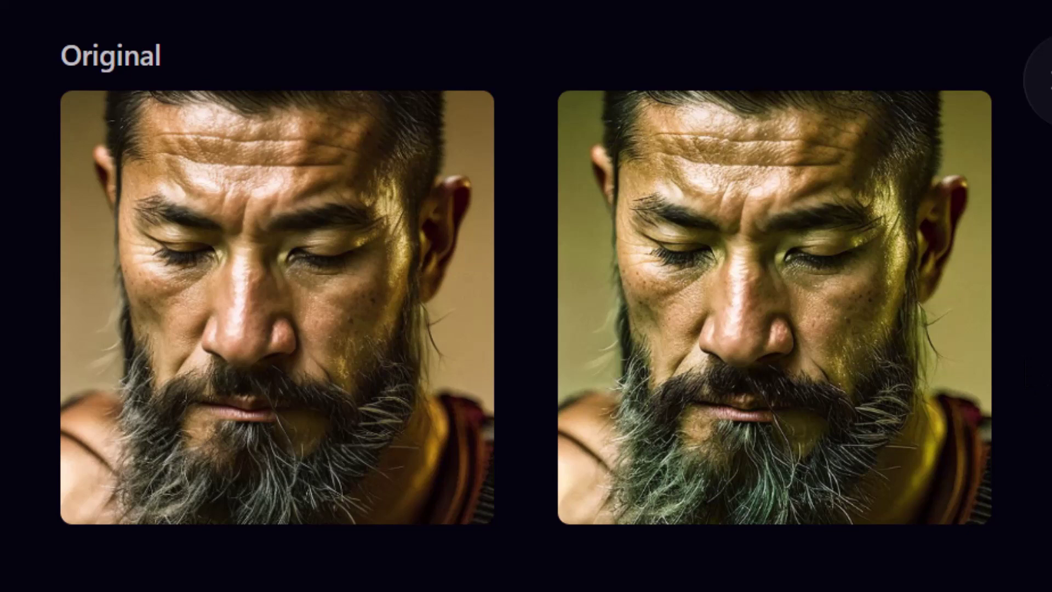
Generate an edit with the instruction "remove his beard, make him clean shaven, clean face, no facial hair", and exit editing without saving.
mouse_move(975, 298)
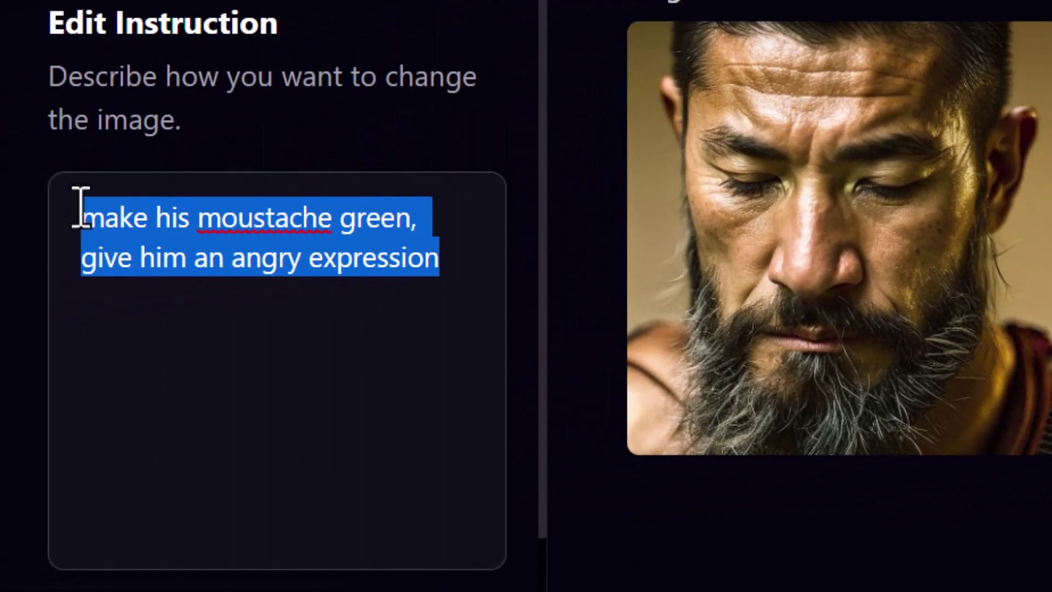
text(remove his beard, make him clean shaven, clean face, no faciar hair)
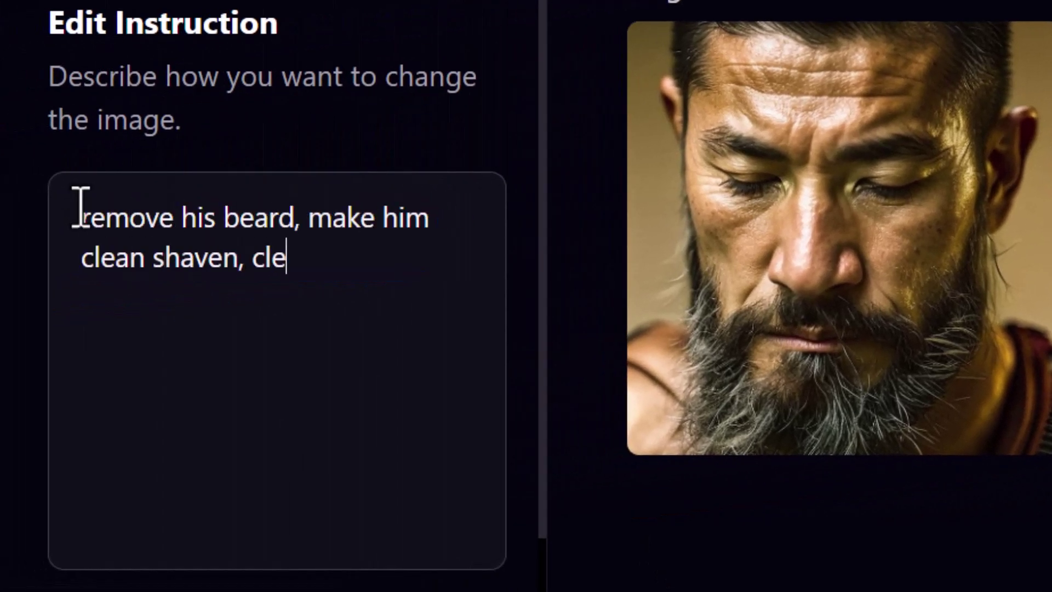
key(Left)
key(Left)
key(Left)
key(Left)
key(Left)
key(BackSpace)
text(l)
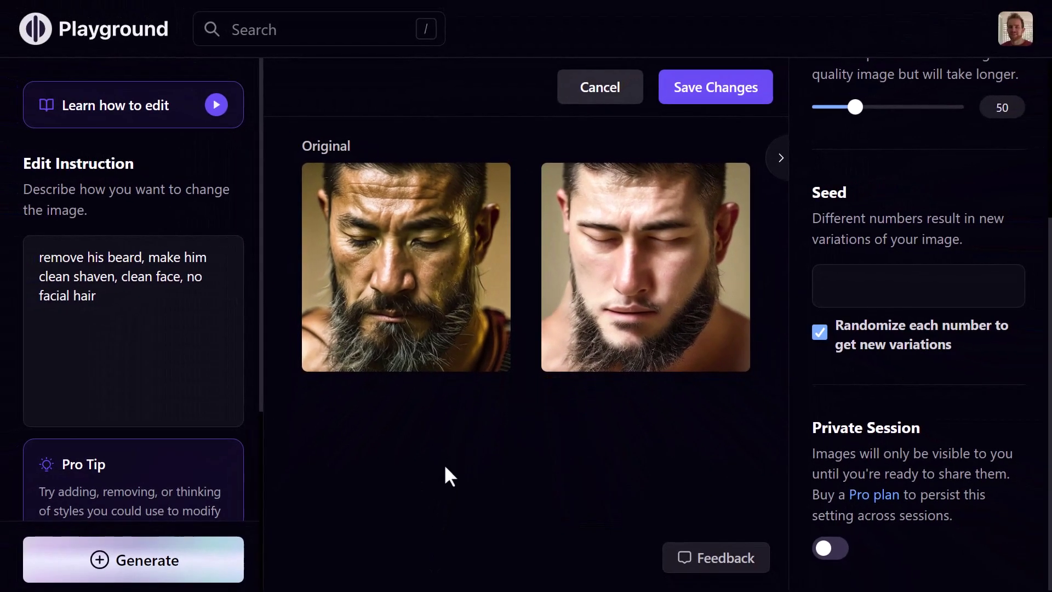
scroll(925, 416, up, 4)
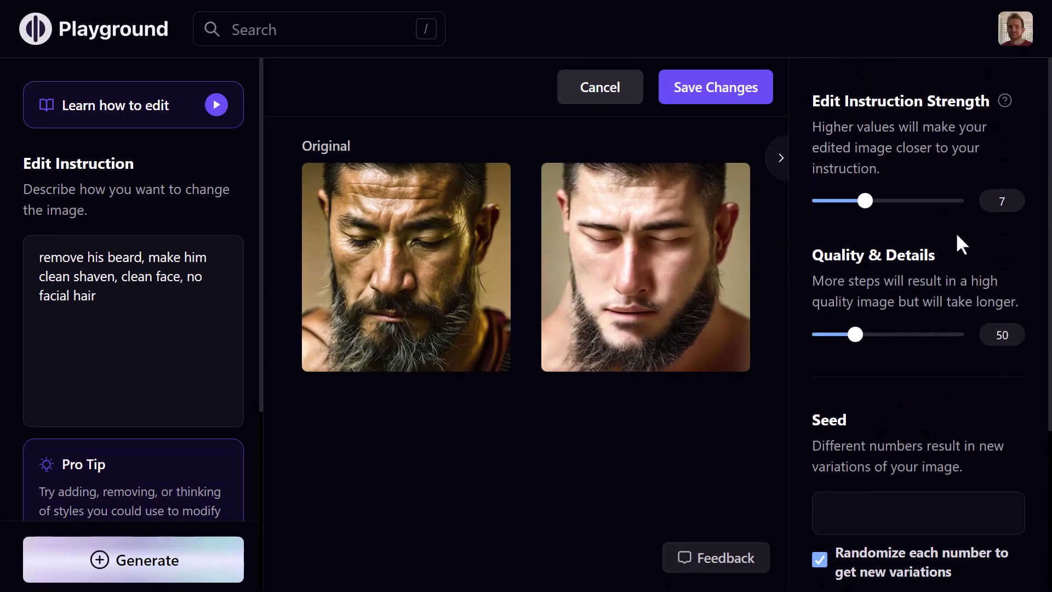
click(597, 88)
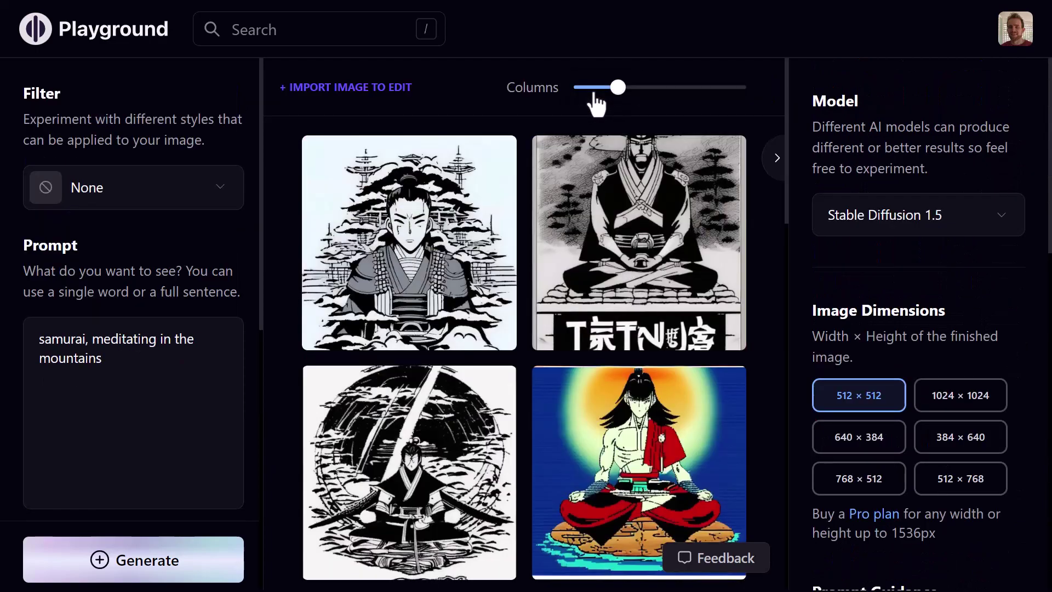
Find the bearded samurai portrait again among the generated images and open it for inpainting.
scroll(538, 305, down, 15)
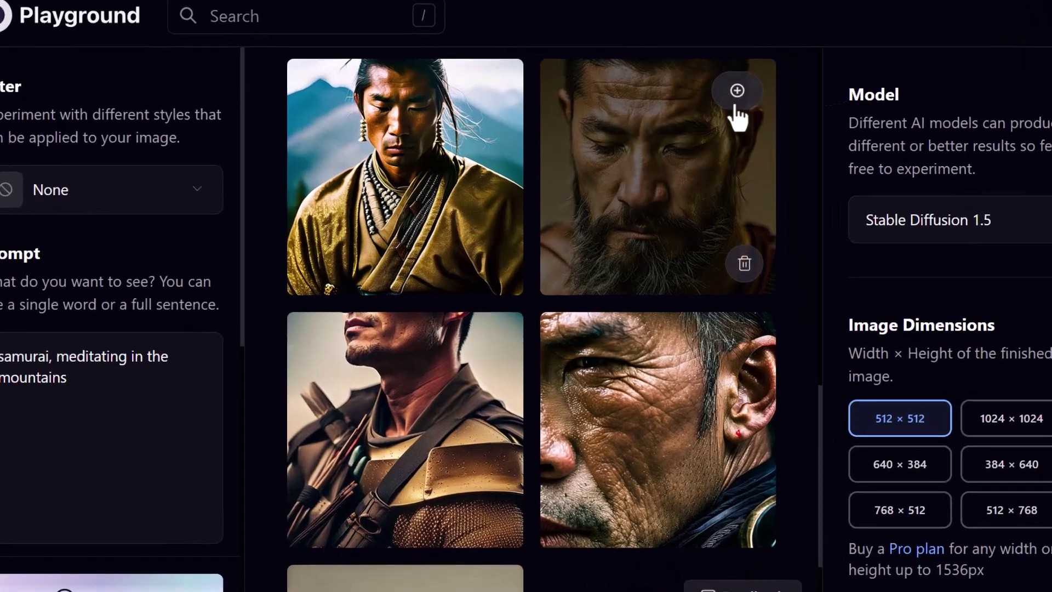
click(711, 97)
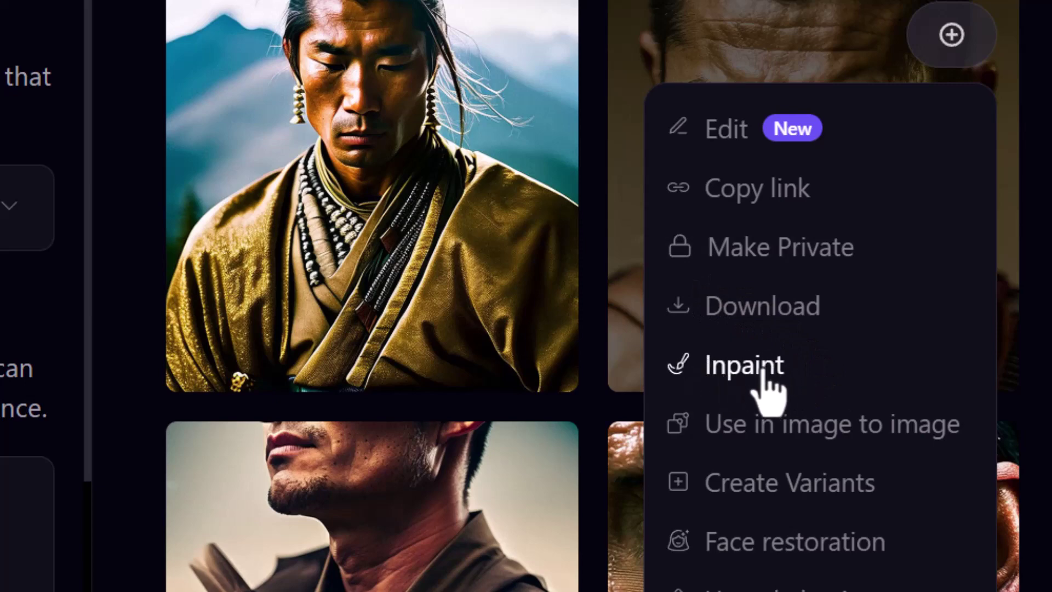
click(746, 370)
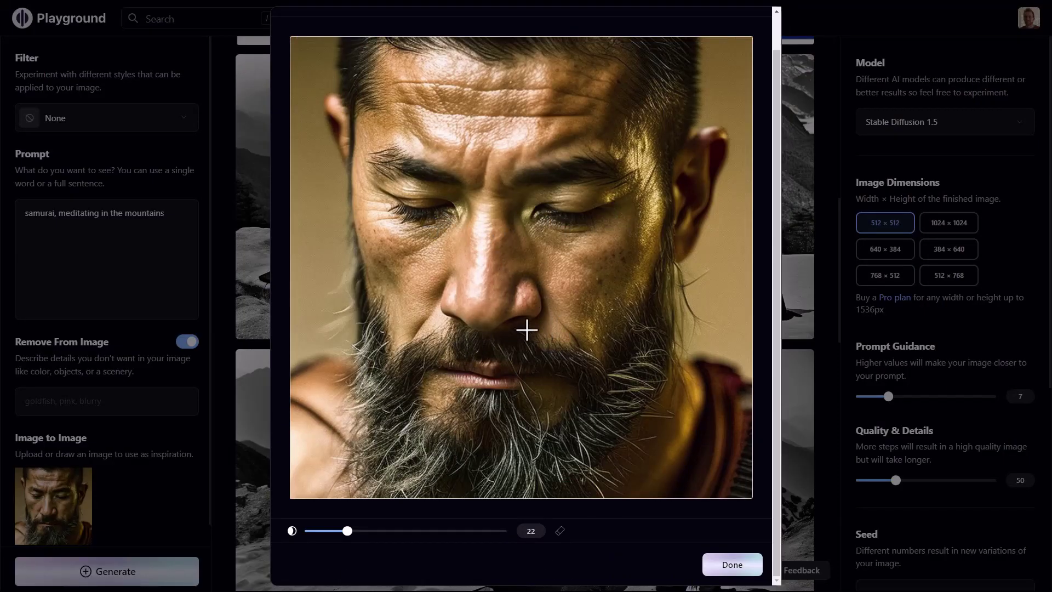
Paint the inpainting mask over both eyes and the upper tips of both ears, and finish the mask.
drag(694, 159, 719, 128)
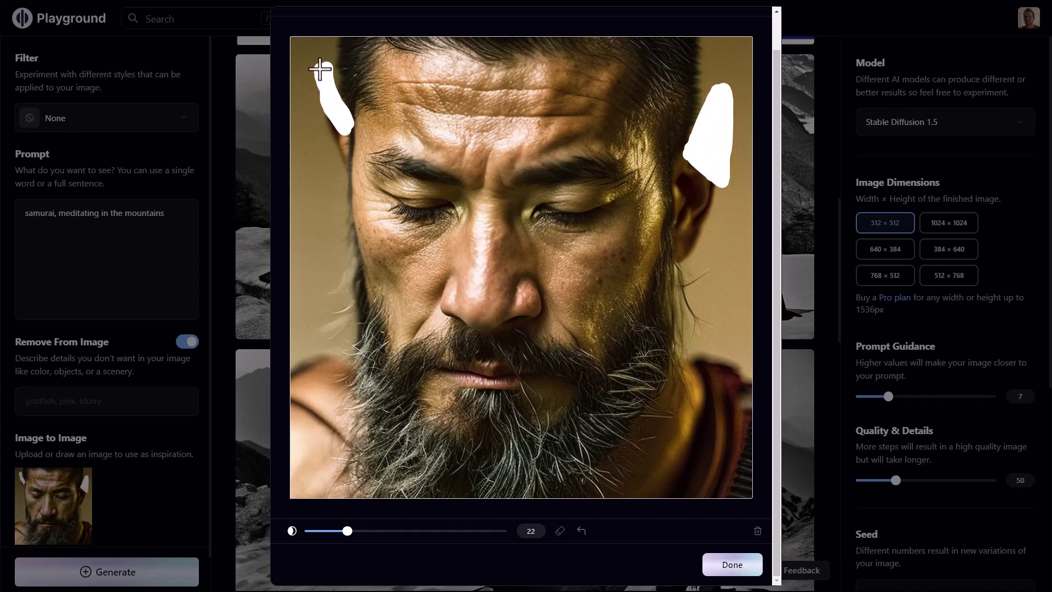
drag(403, 227, 430, 184)
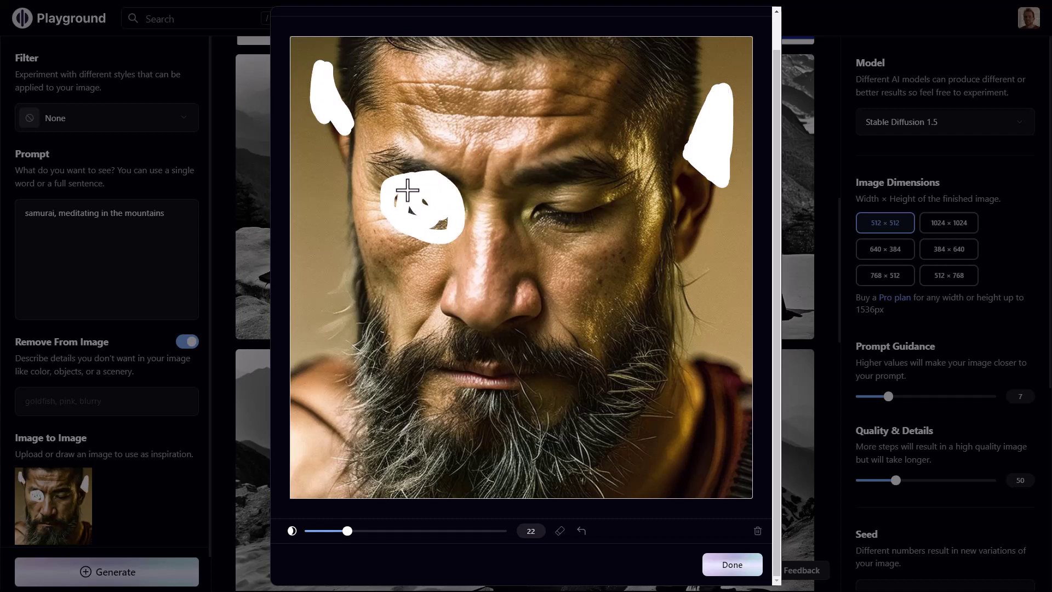
drag(528, 225, 577, 185)
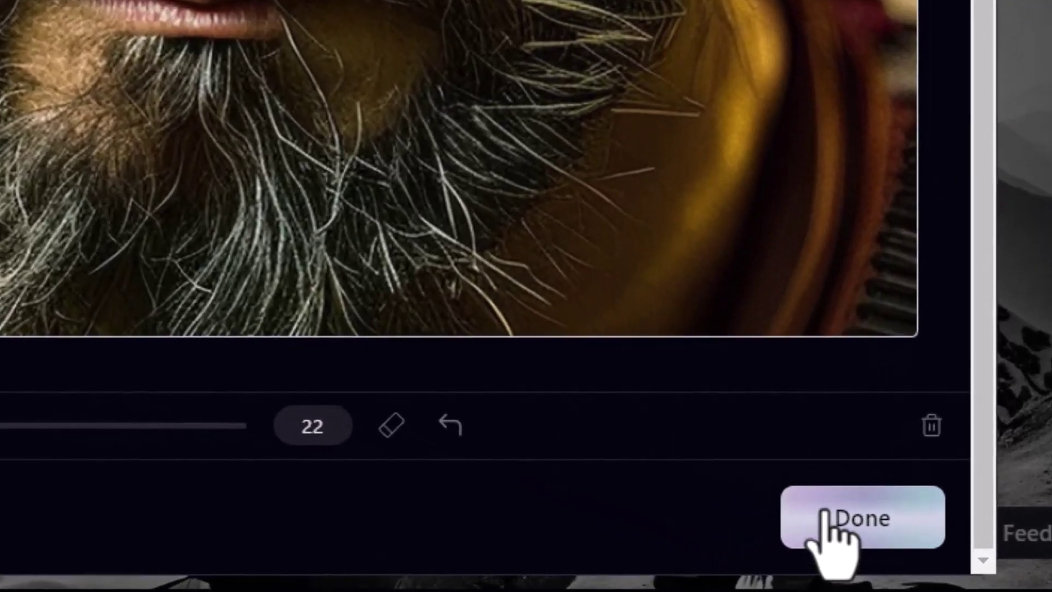
click(720, 565)
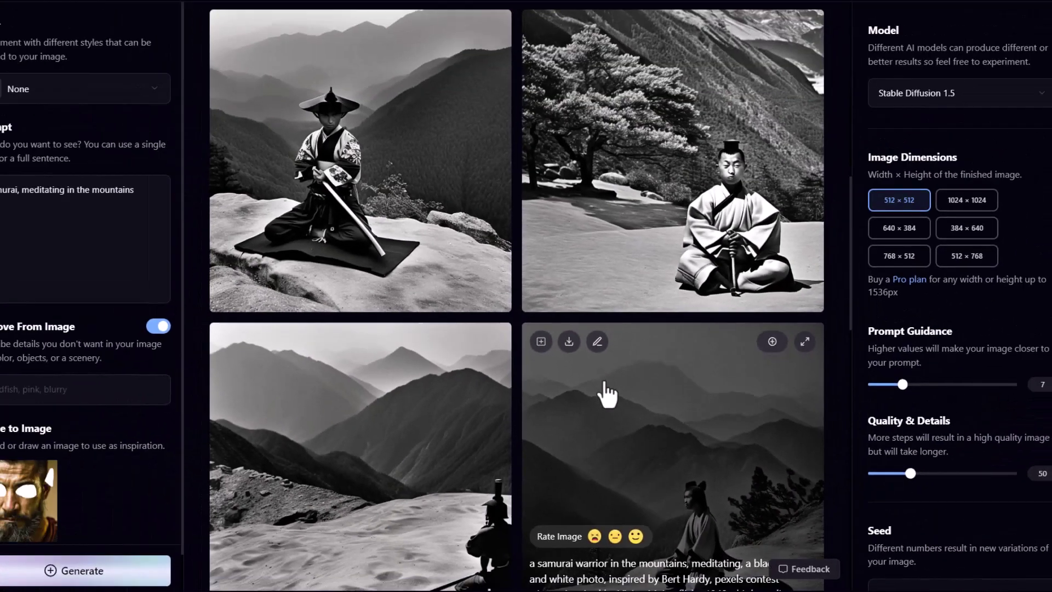
Change the prompt to "samurai face with white eyes, no pupils, pointy elf ears" for the masked portrait.
scroll(797, 545, down, 3)
mouse_move(38, 507)
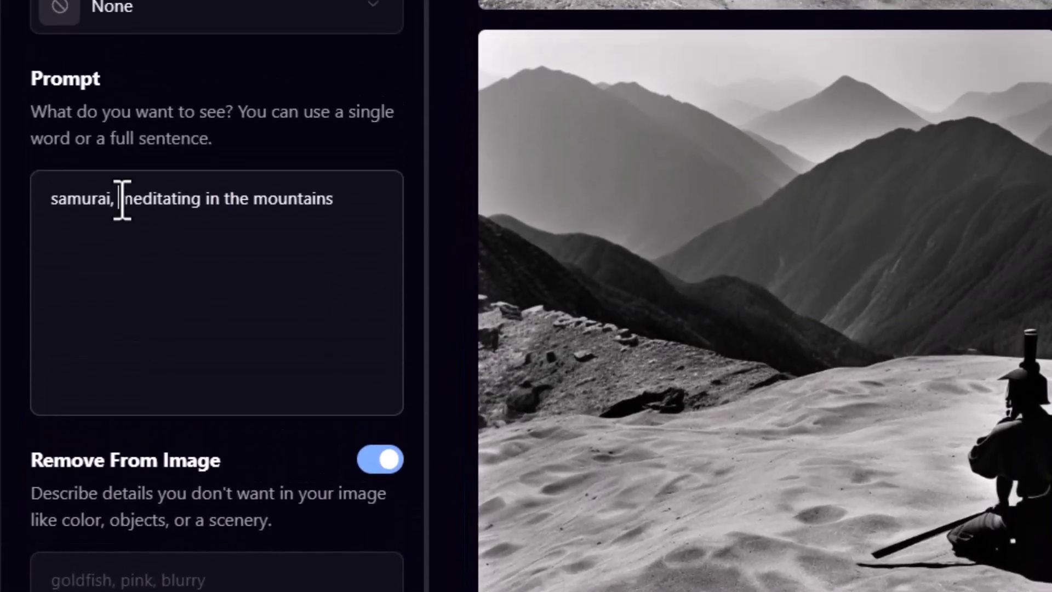
drag(120, 212, 442, 225)
key(BackSpace)
key(BackSpace)
key(BackSpace)
text(face w)
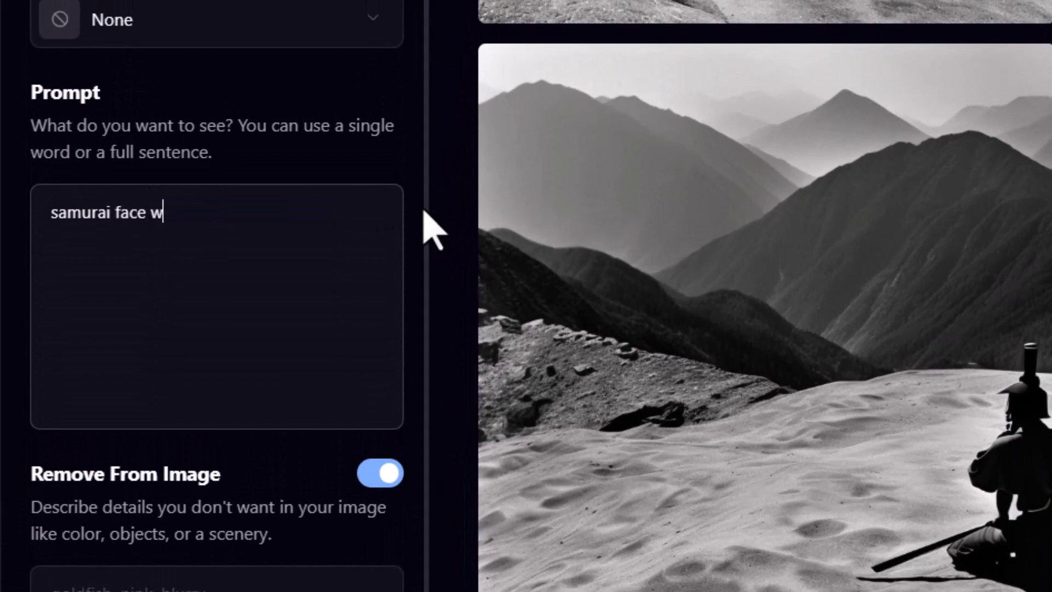
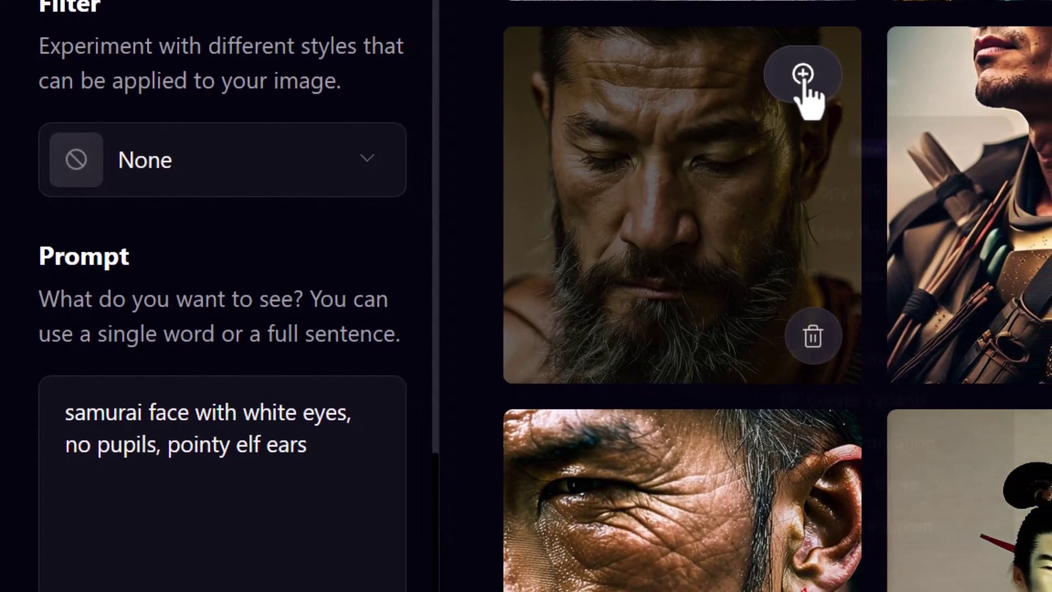
Replace the masked image to image reference with the unmasked bearded samurai portrait.
click(921, 108)
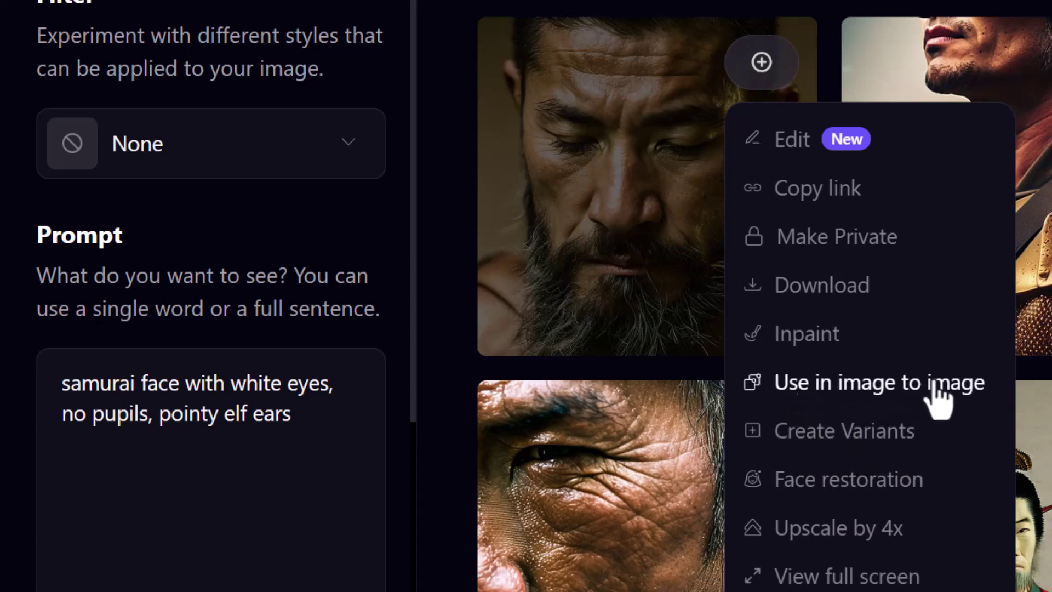
click(890, 389)
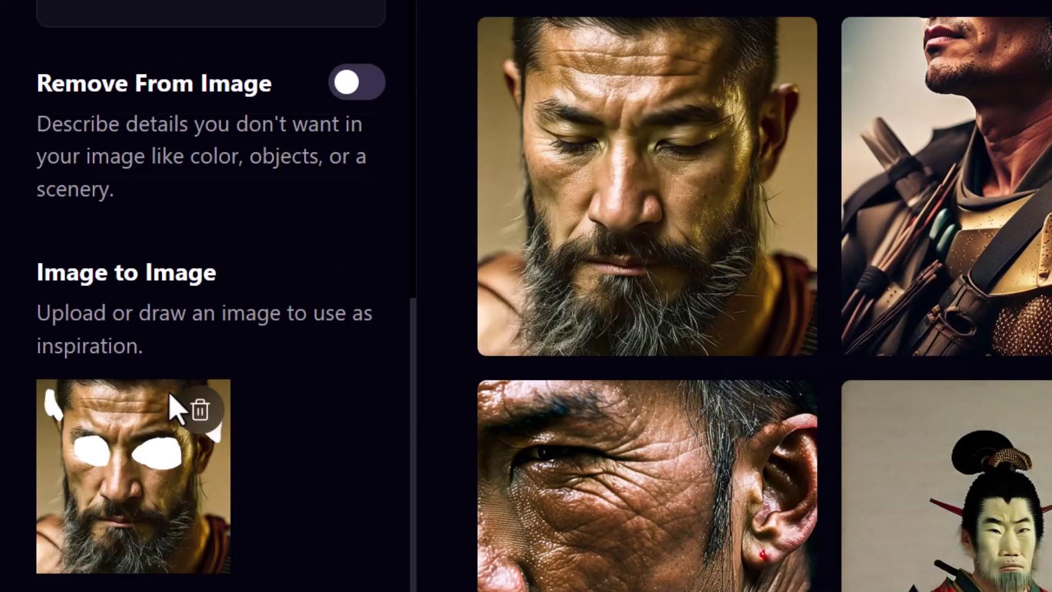
click(198, 409)
scroll(571, 298, up, 2)
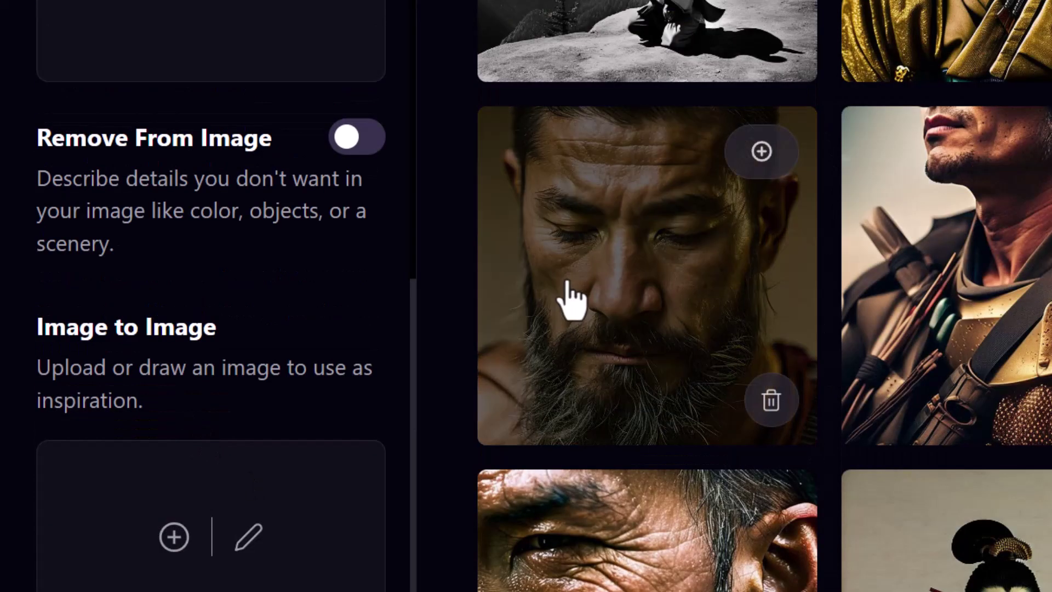
click(761, 151)
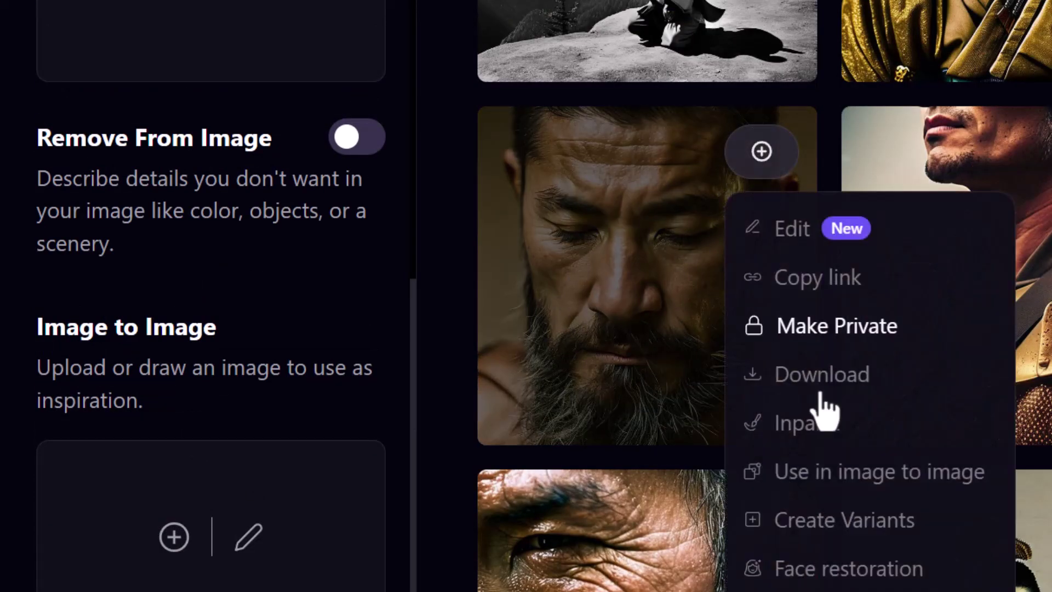
click(854, 478)
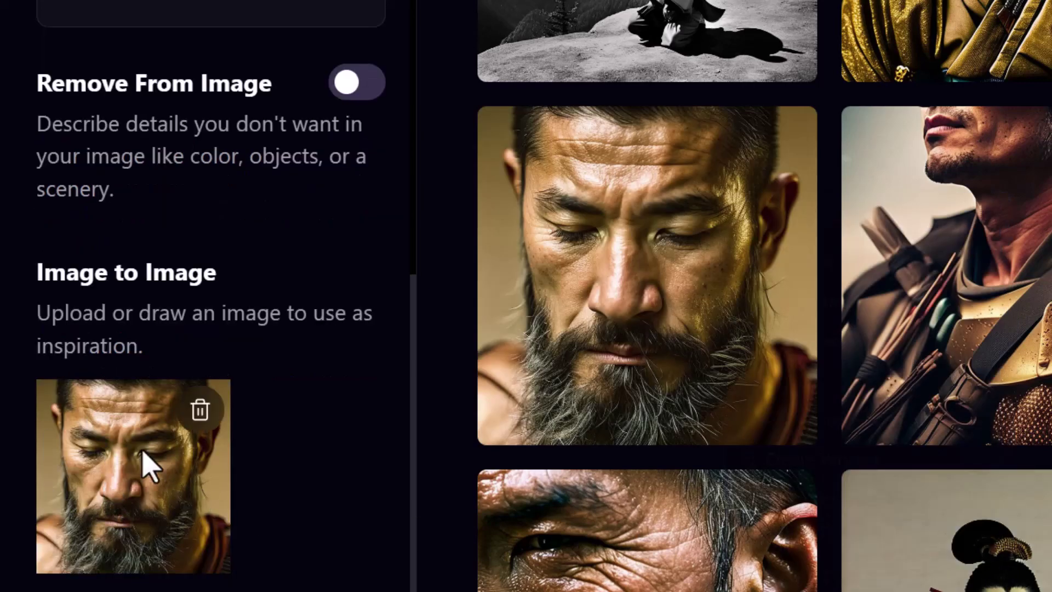
Add "lightning coming out of his ears" to the end of the prompt and generate an image from the portrait.
scroll(144, 463, down, 2)
scroll(144, 460, up, 10)
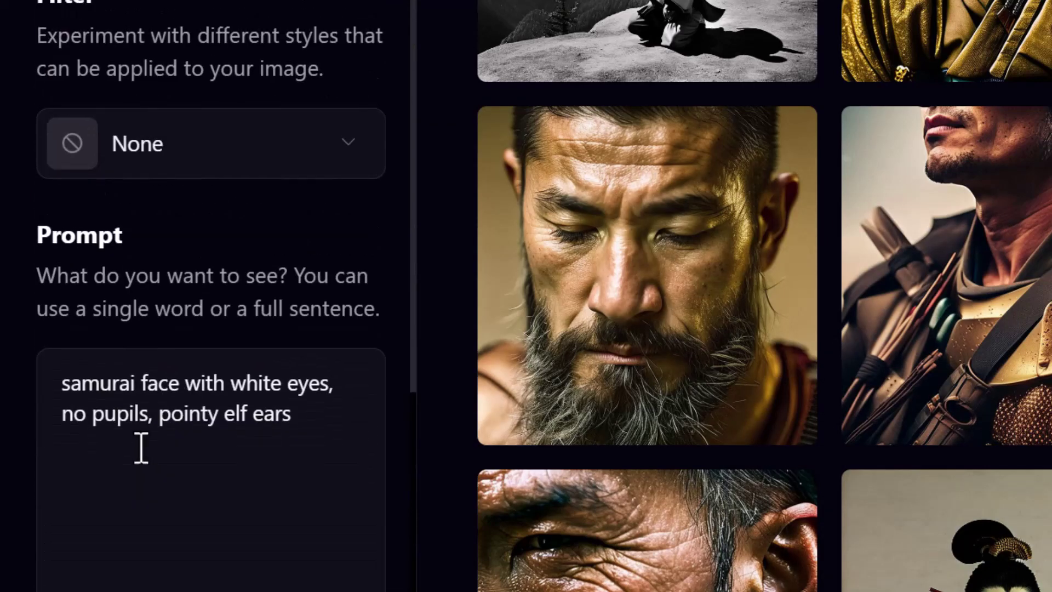
scroll(141, 449, down, 10)
scroll(164, 465, up, 10)
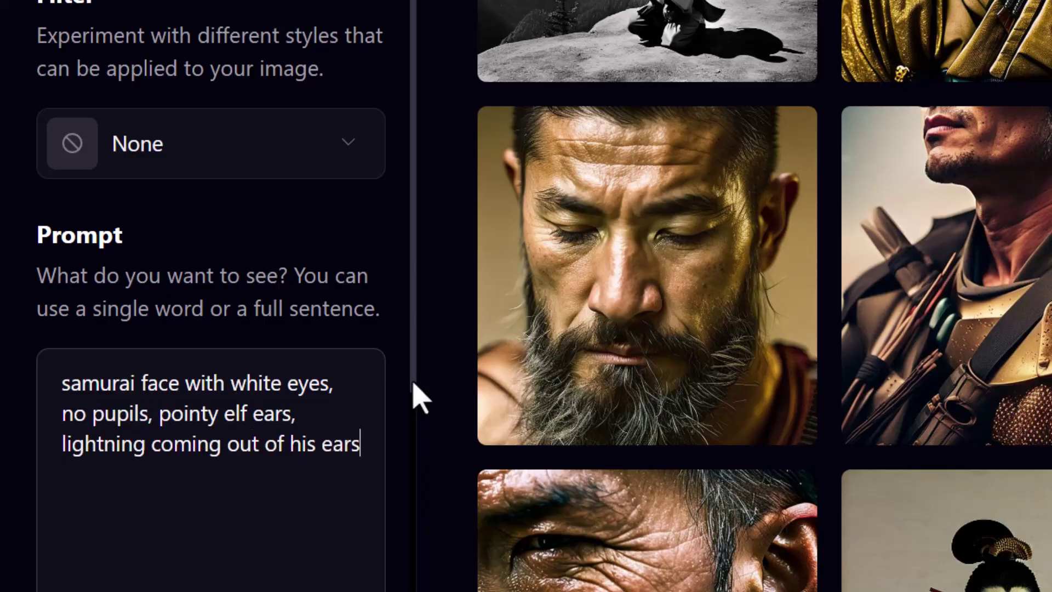
scroll(383, 451, down, 6)
click(314, 554)
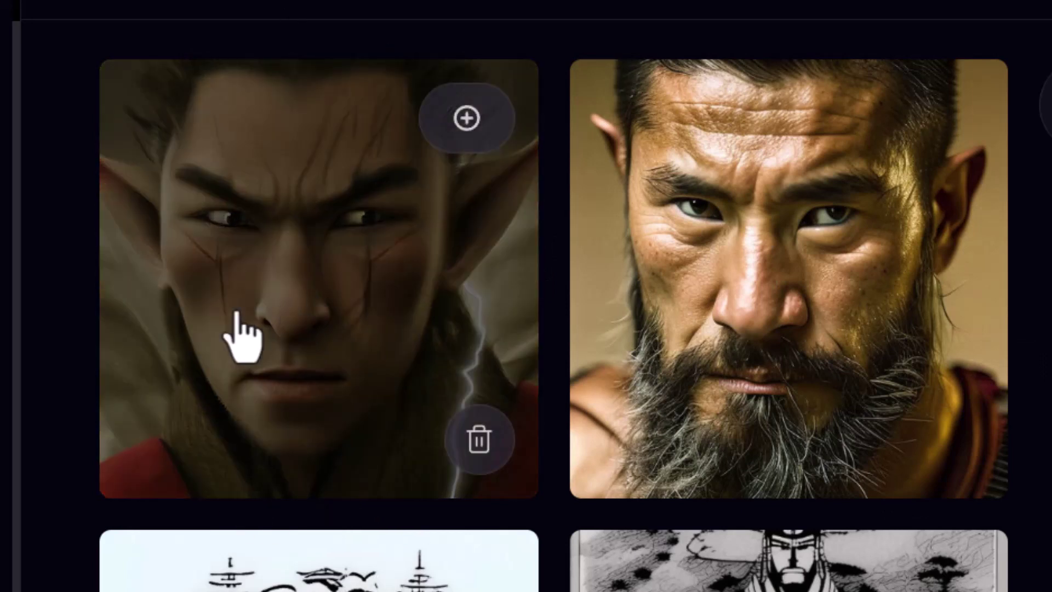
Raise the image strength to 60 and generate another image from the same portrait and prompt.
scroll(252, 160, down, 5)
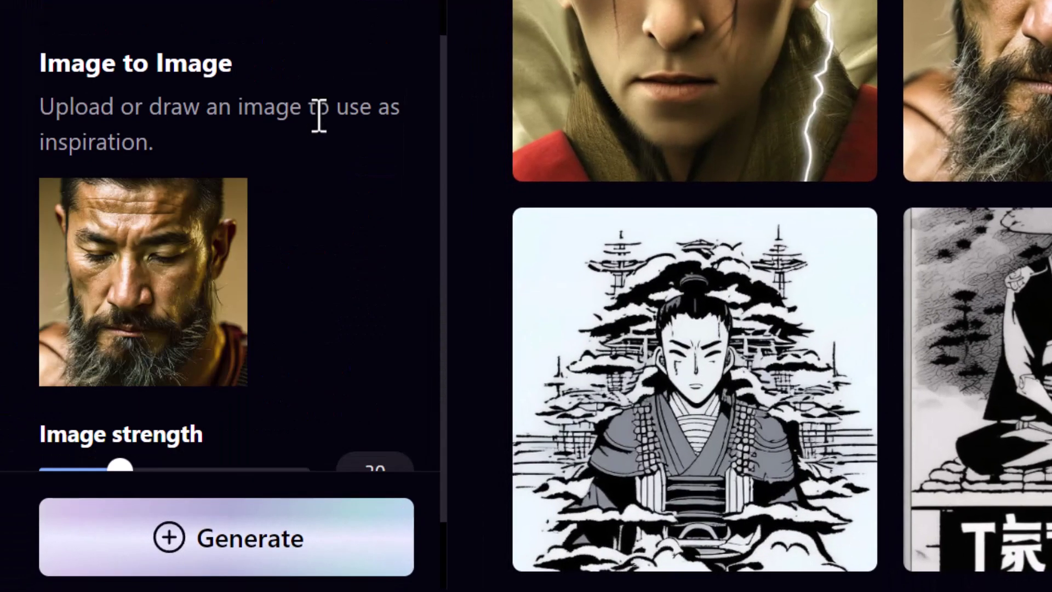
drag(119, 356, 209, 351)
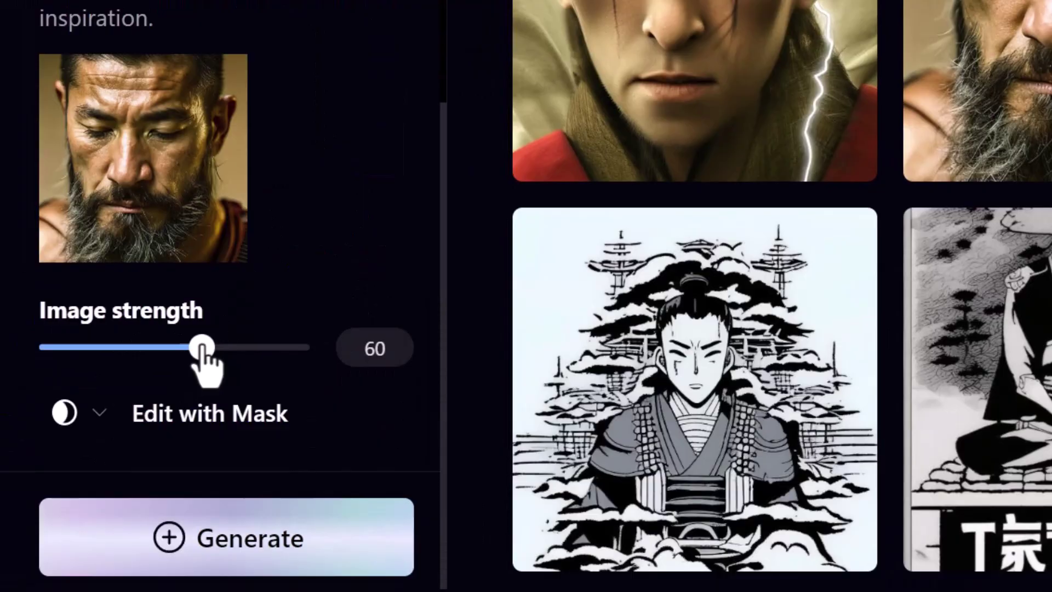
click(312, 569)
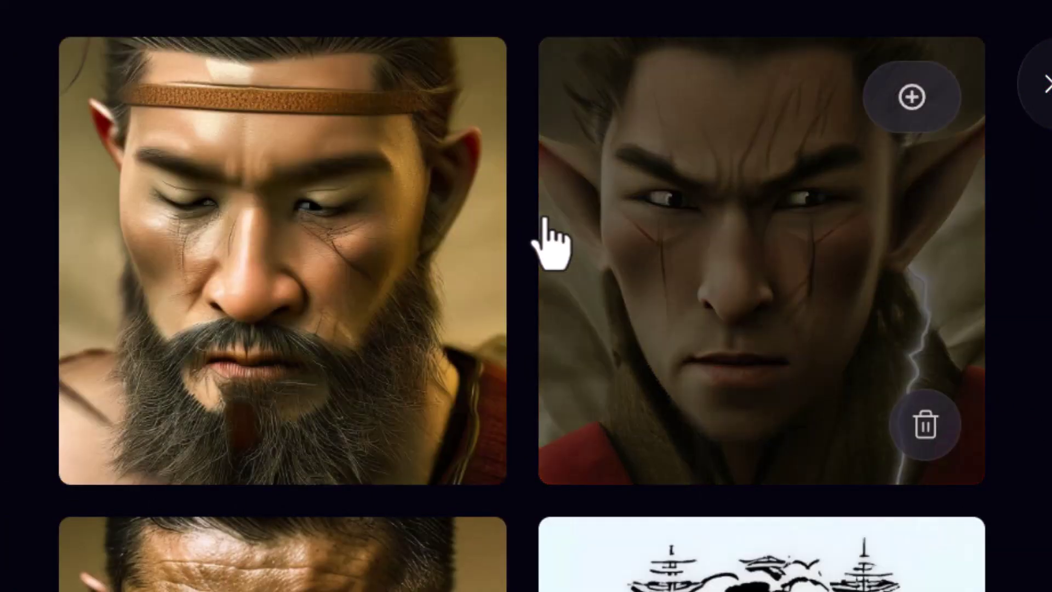
Find the original bearded samurai portrait among the generated images and create variants of it.
scroll(340, 300, down, 15)
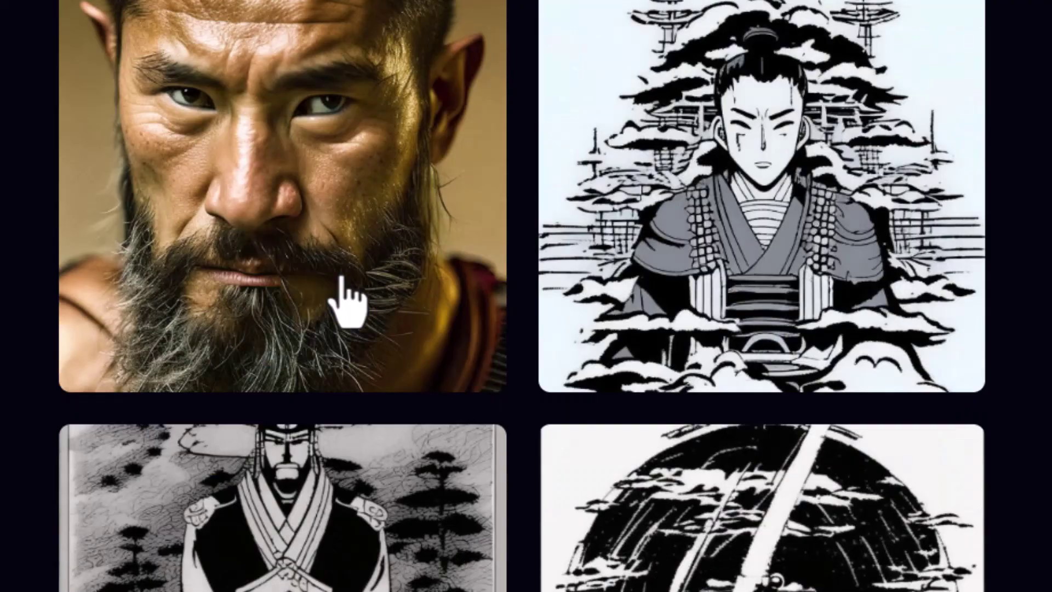
scroll(340, 301, up, 15)
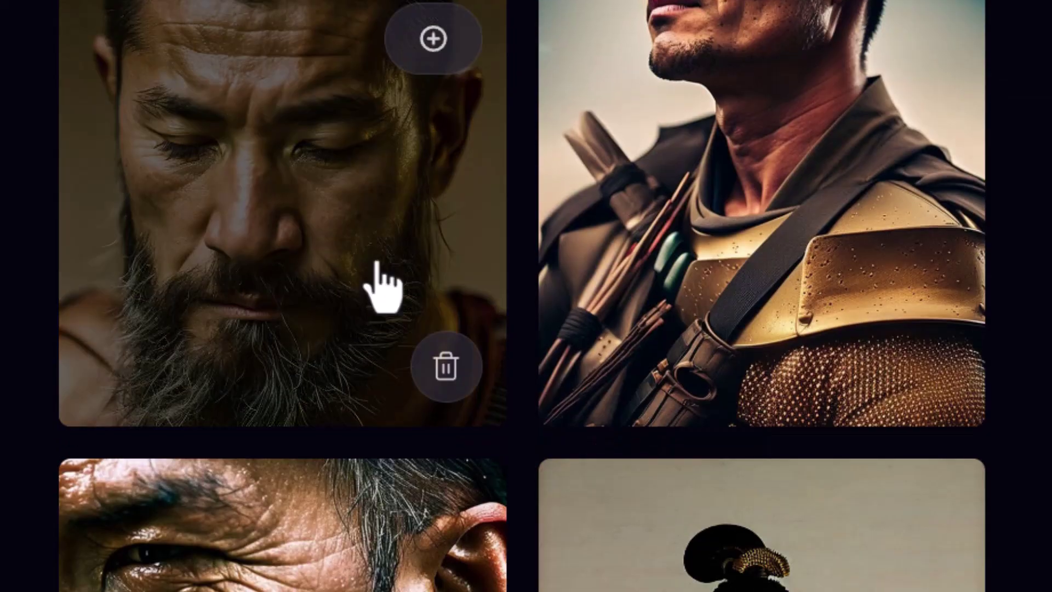
click(433, 40)
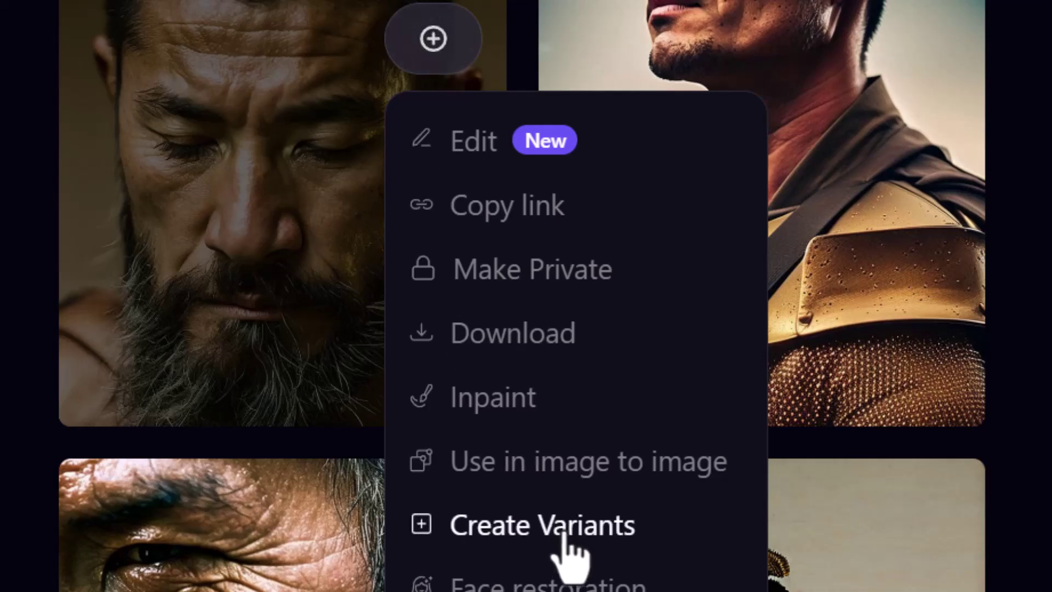
click(594, 539)
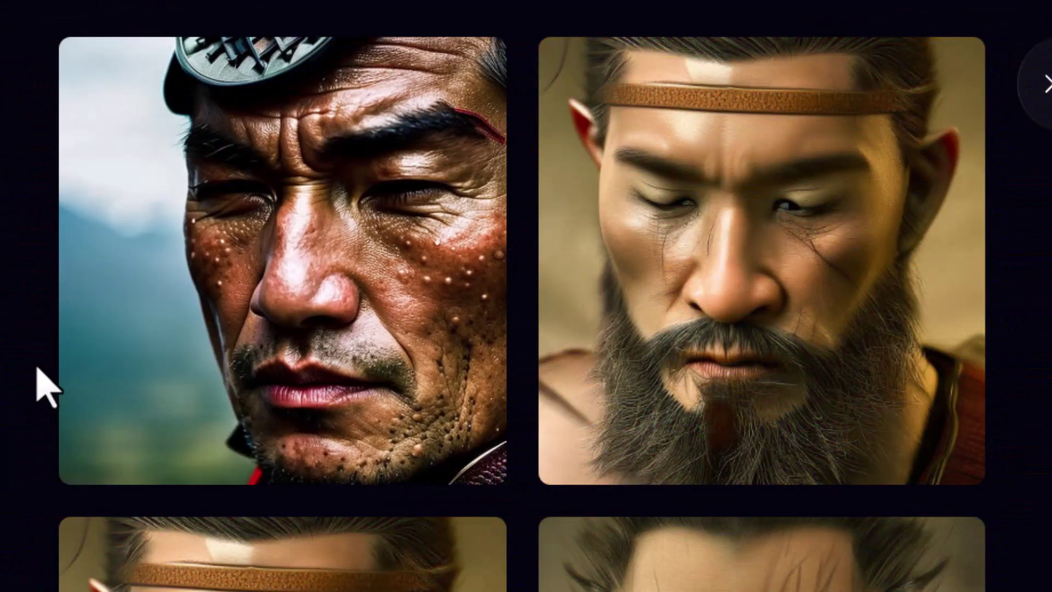
Examine the new variant and the actions offered for it and for the original bearded portrait.
mouse_move(146, 88)
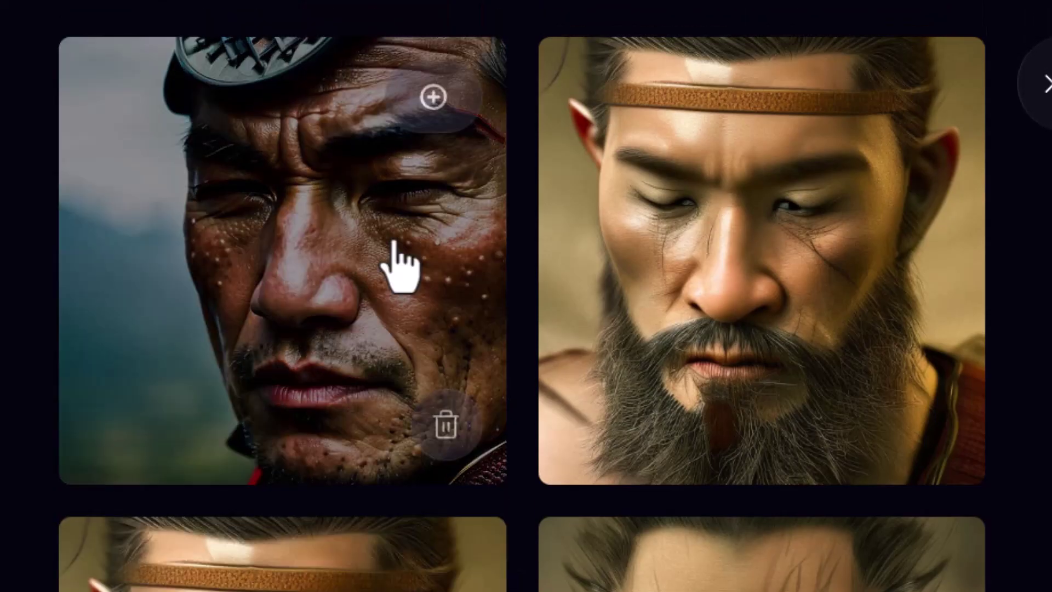
click(433, 97)
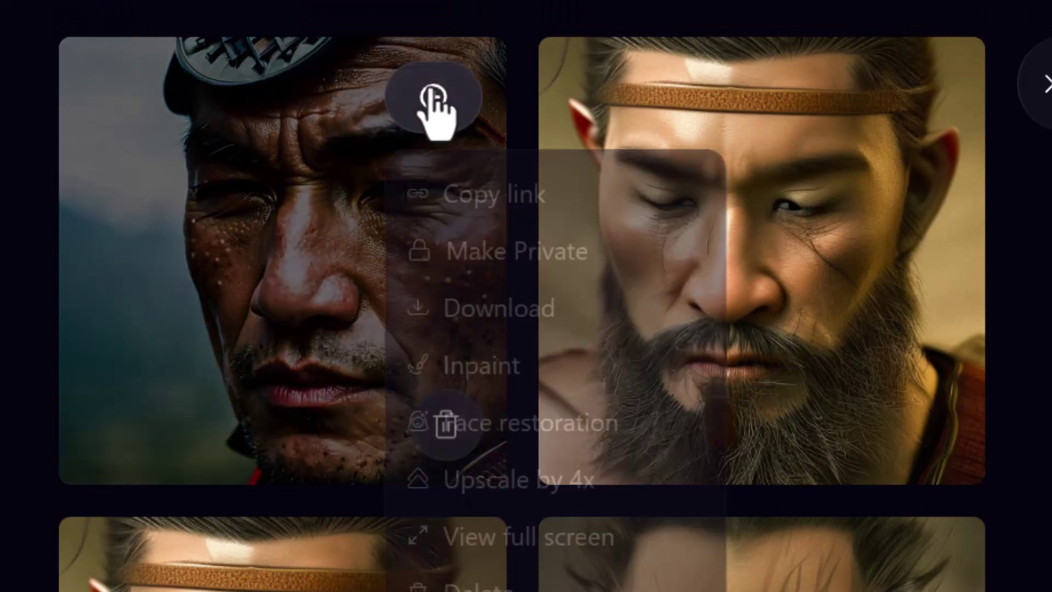
click(433, 96)
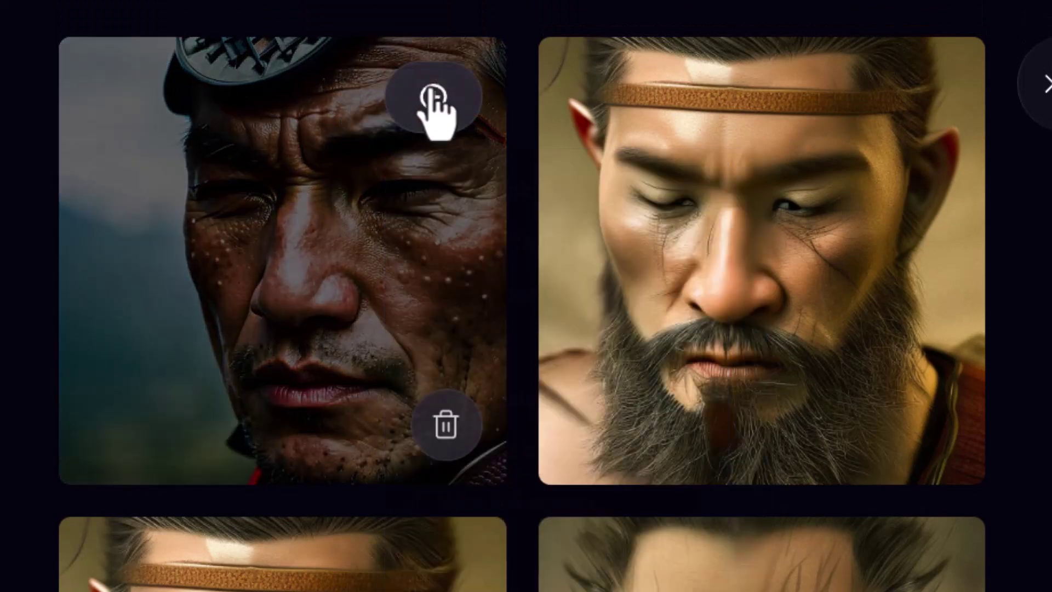
scroll(118, 378, down, 8)
scroll(453, 486, up, 8)
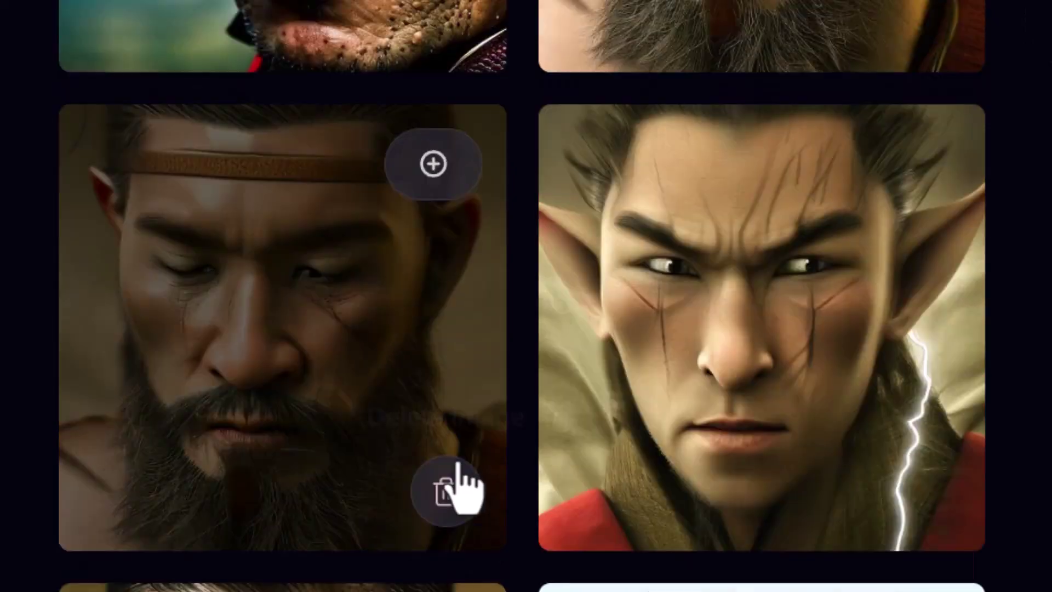
scroll(423, 381, down, 14)
scroll(374, 356, down, 15)
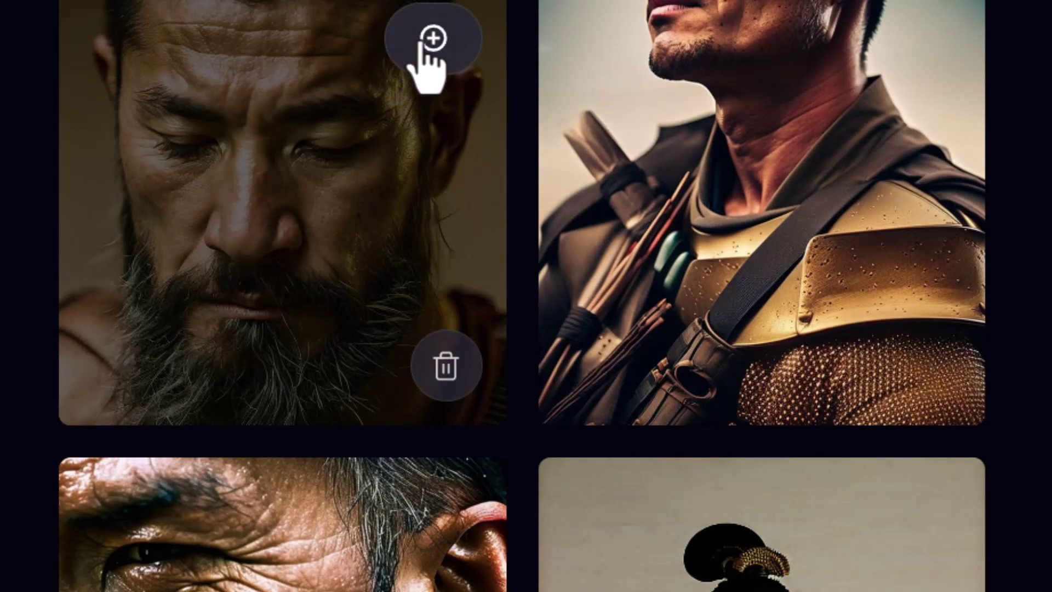
click(431, 39)
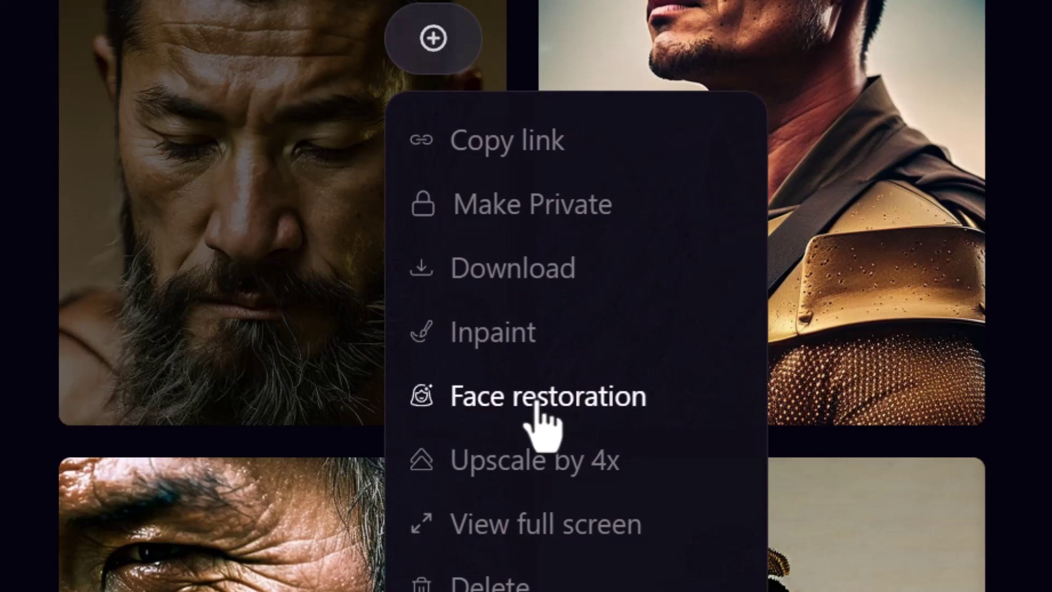
click(25, 247)
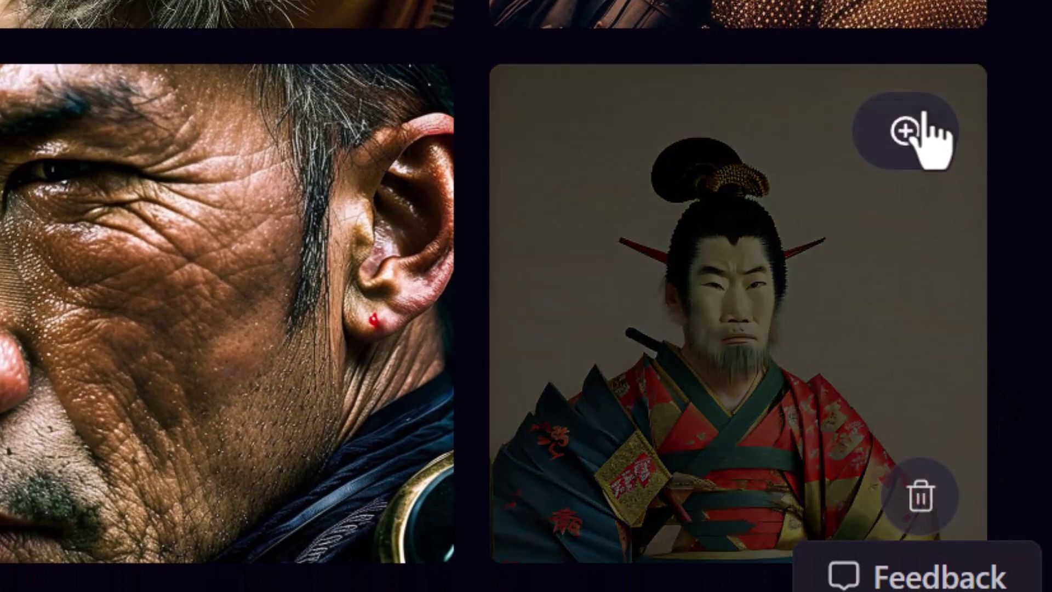
Run face restoration on the samurai in the red and blue kimono, and close the result without downloading it.
click(909, 413)
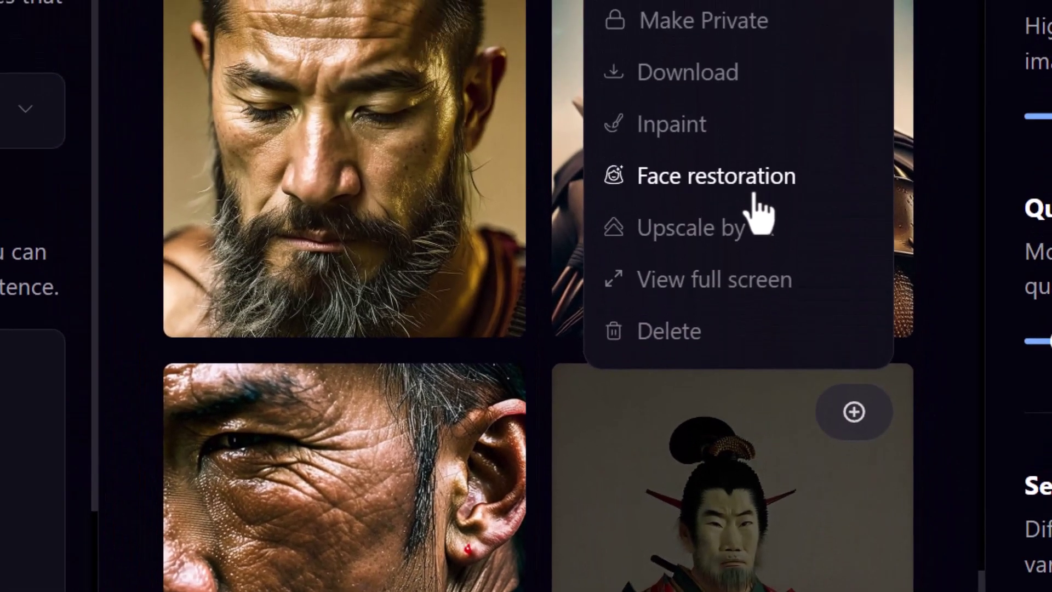
click(755, 196)
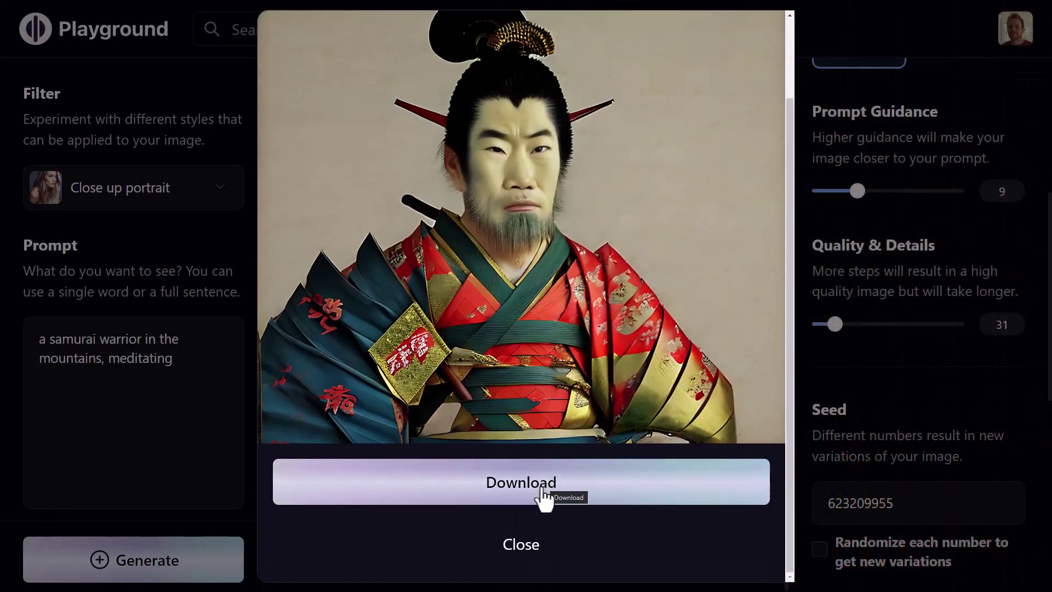
click(524, 545)
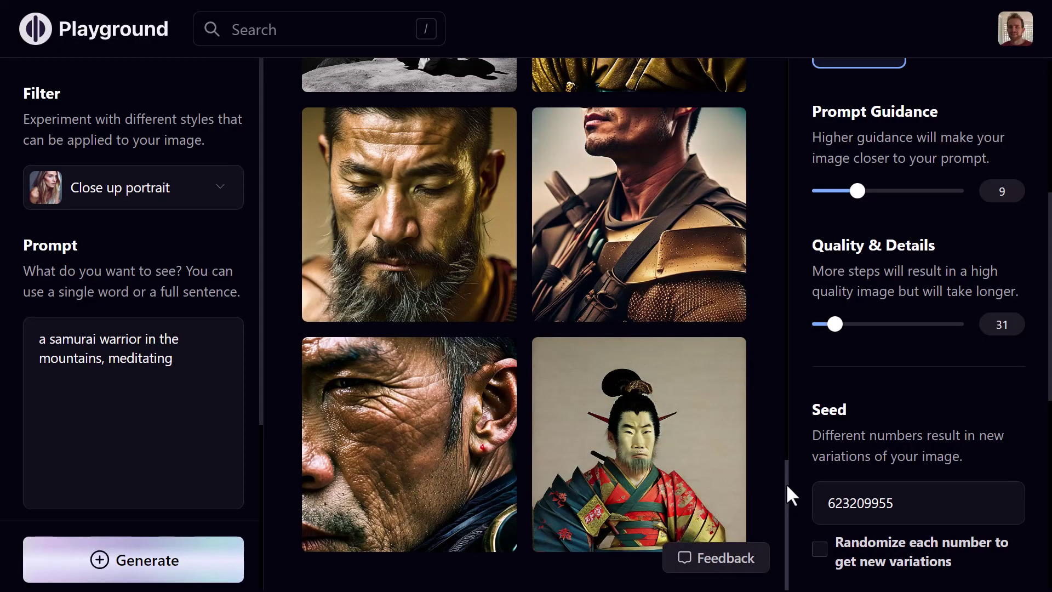
Run face restoration on the elf-eared samurai with the lightning bolt, and close the result without downloading it.
drag(785, 482, 794, 69)
scroll(661, 447, down, 1)
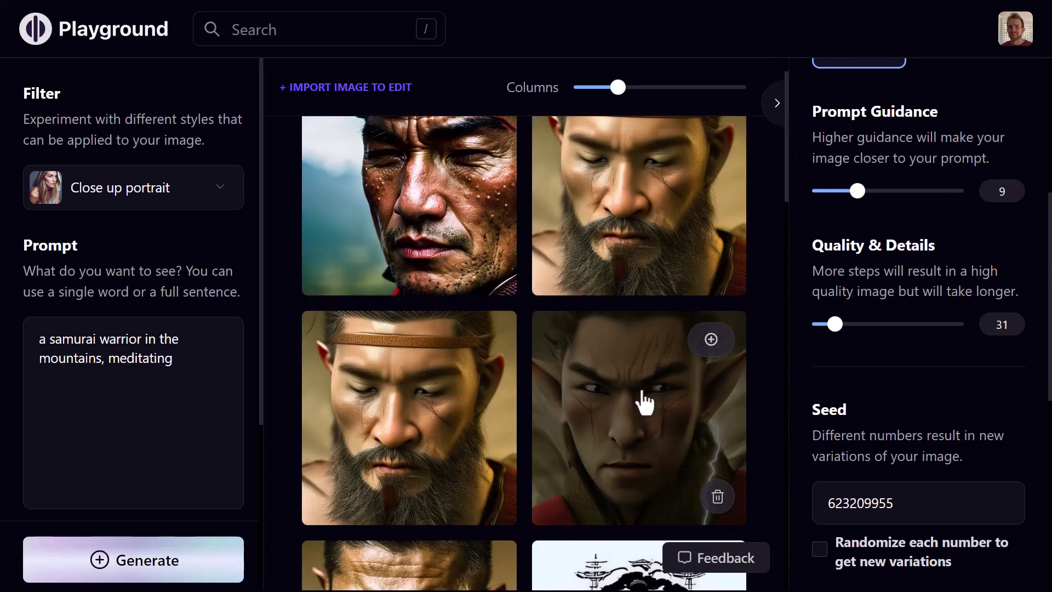
click(711, 340)
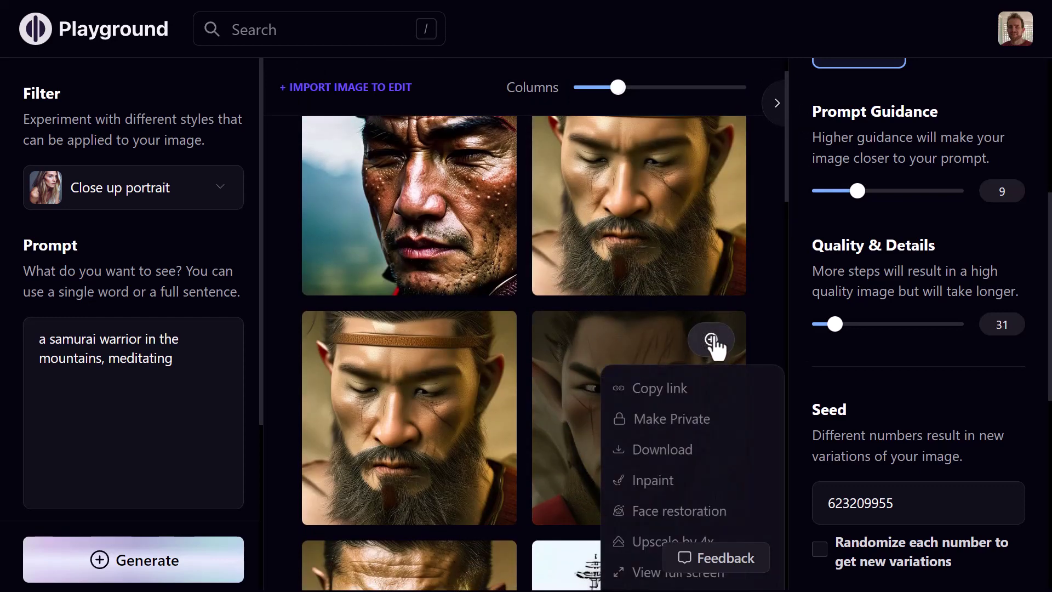
scroll(712, 372, down, 1)
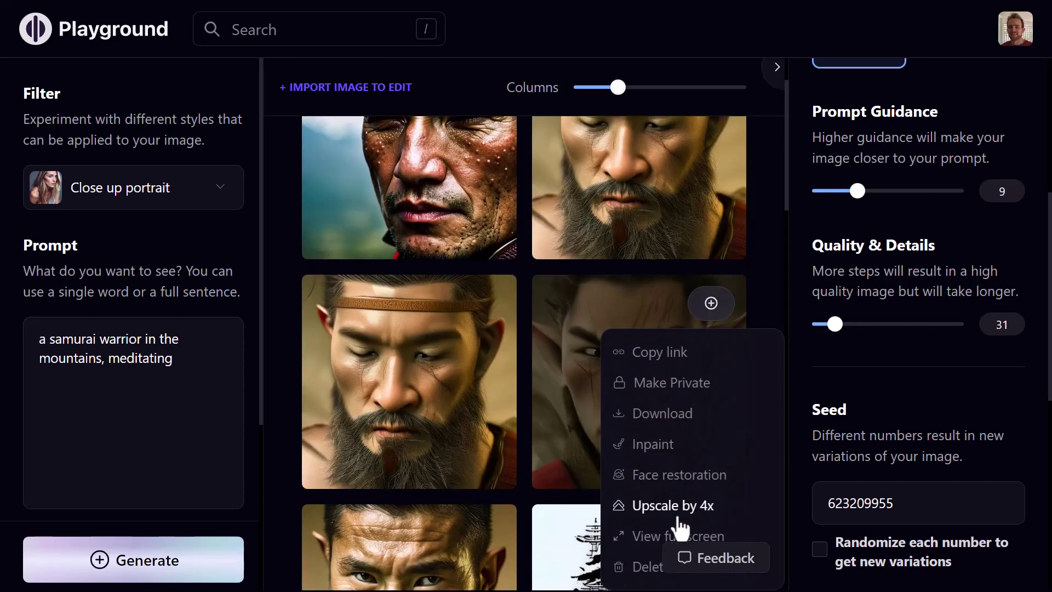
click(694, 486)
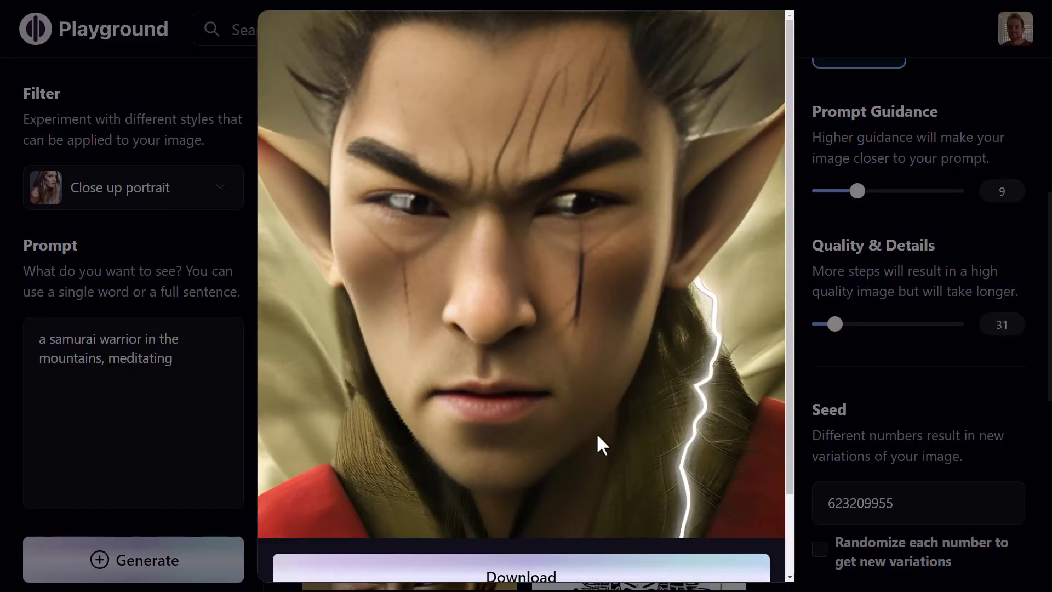
scroll(508, 256, down, 2)
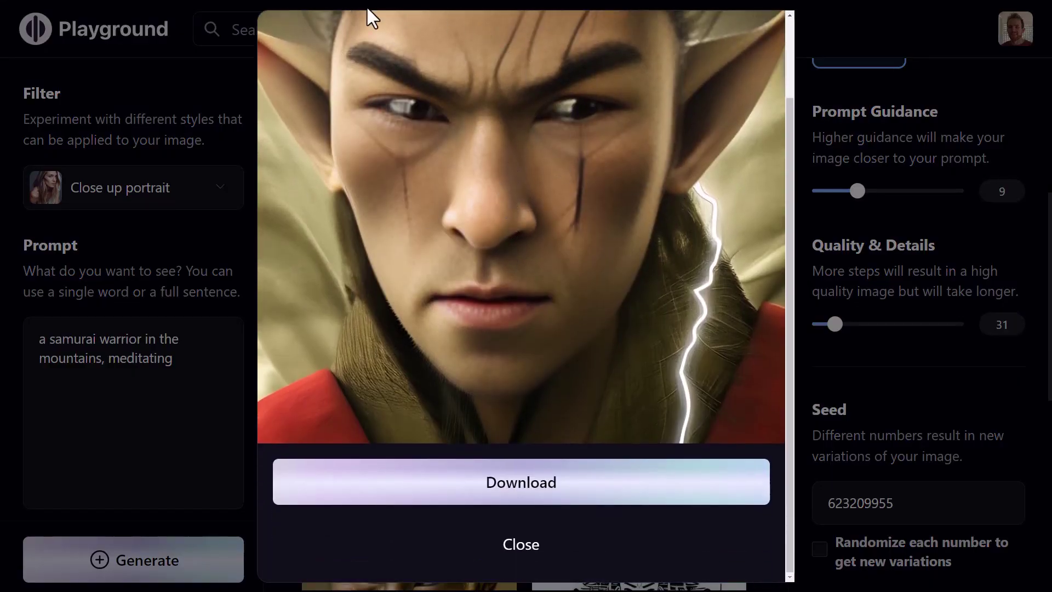
click(510, 548)
View the original bearded samurai portrait in full screen, and close the enlarged view.
scroll(499, 378, down, 5)
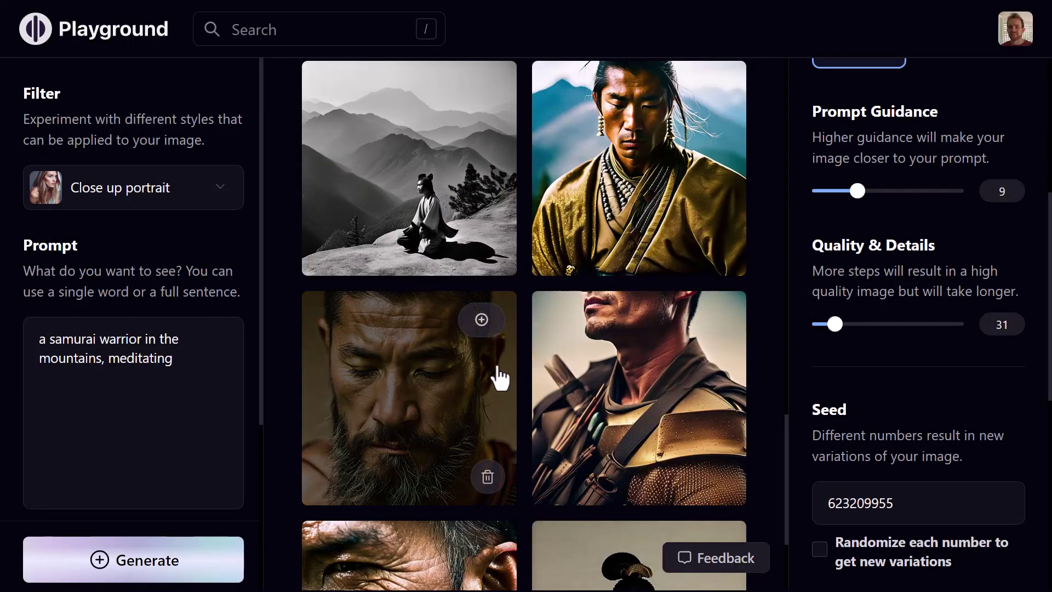
click(482, 321)
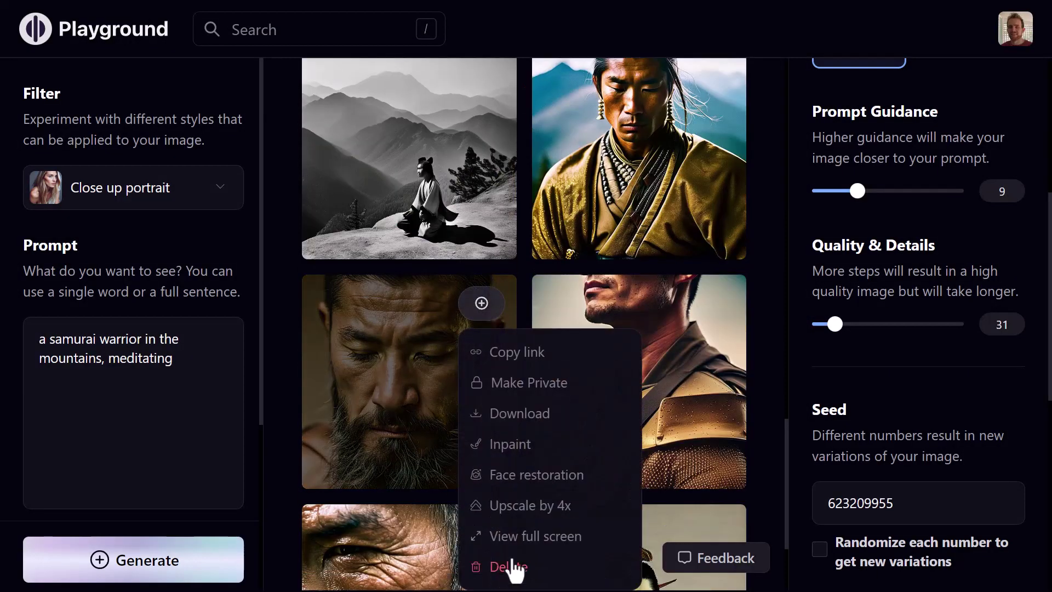
click(529, 537)
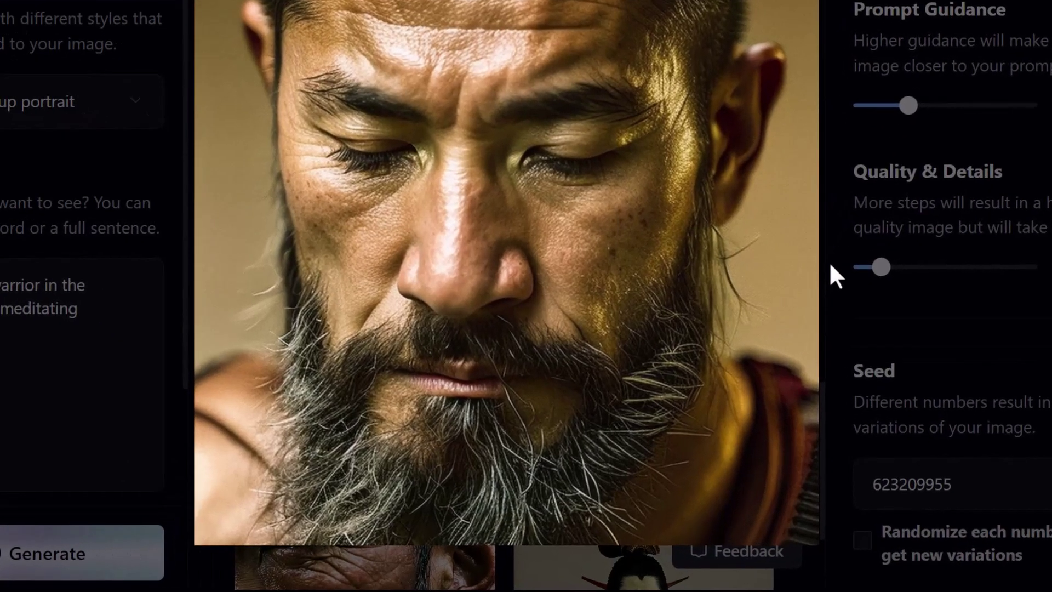
click(789, 331)
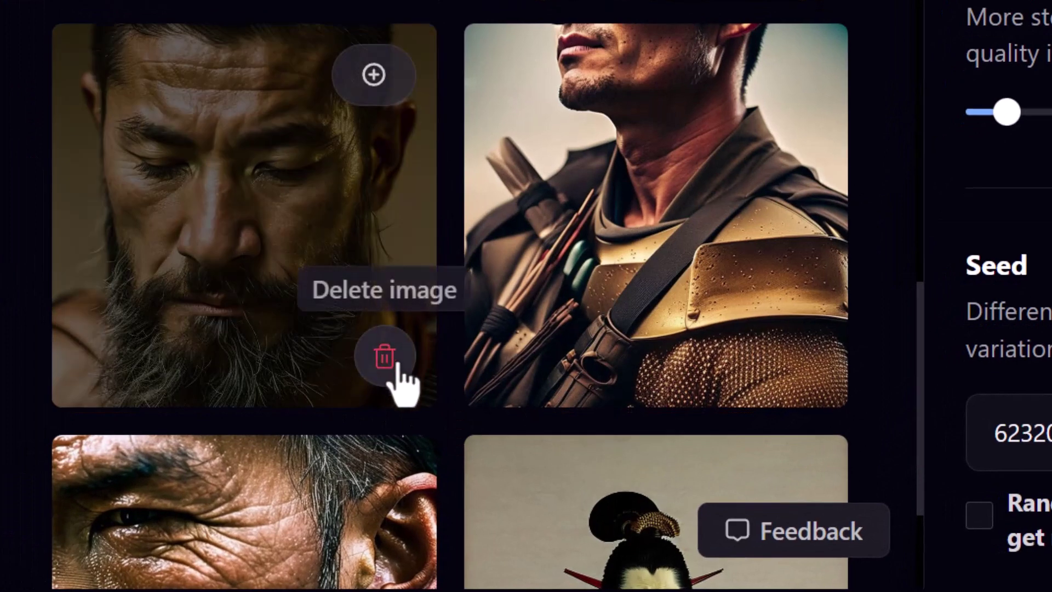
click(375, 71)
click(446, 317)
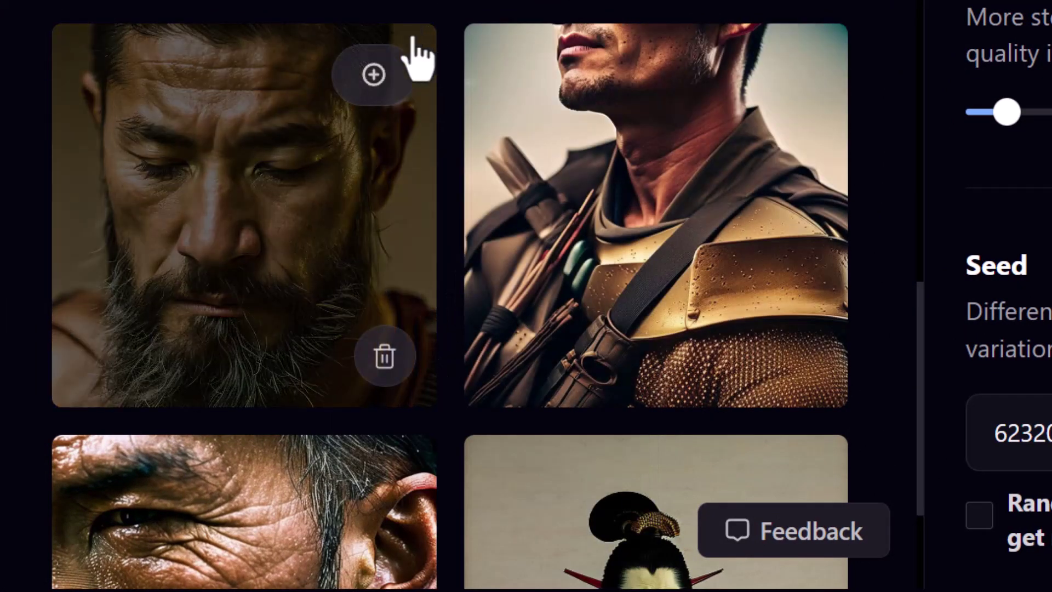
Upscale the original bearded samurai portrait by 4x and enlarge the result to full size.
click(380, 87)
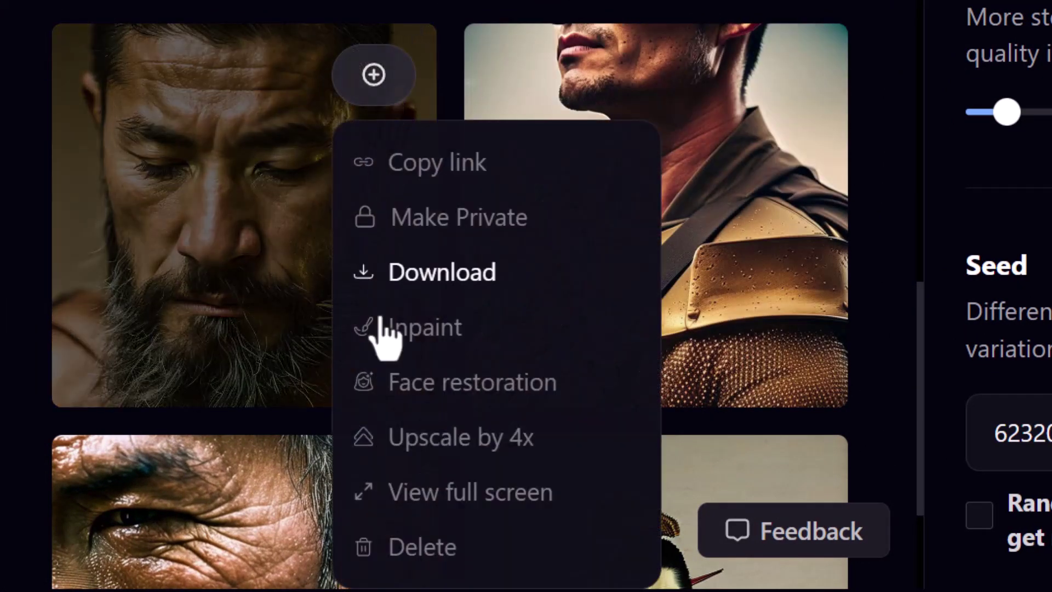
click(406, 438)
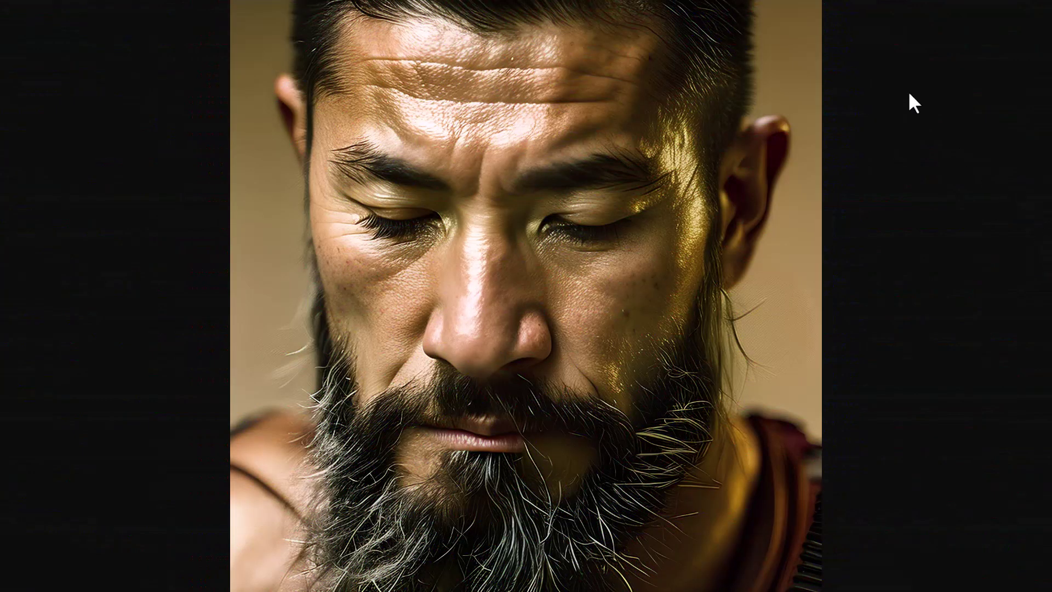
click(570, 89)
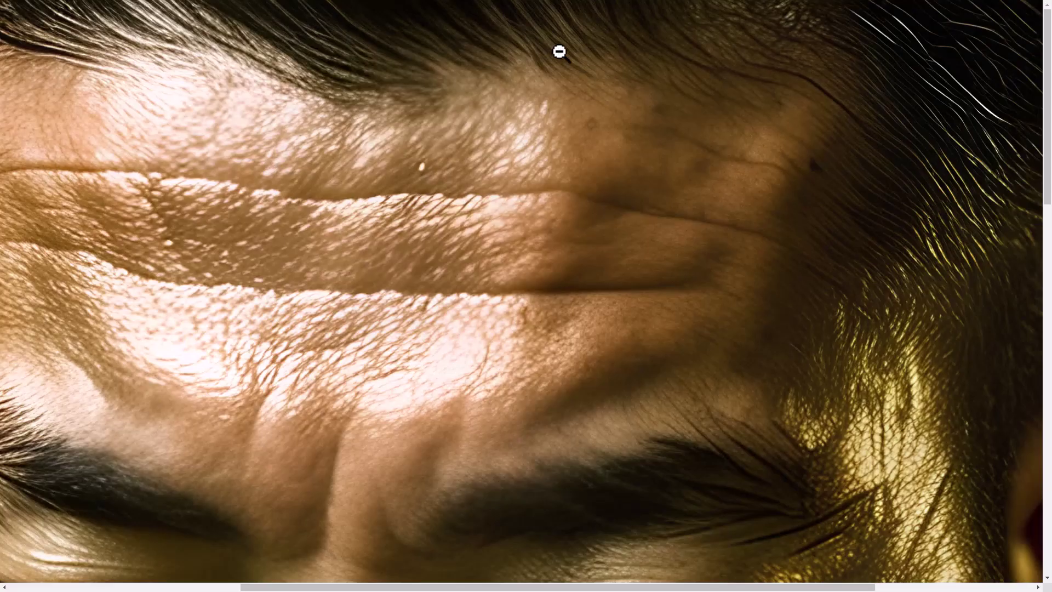
Examine the skin, beard, ear and hair details across the upscaled portrait at full size.
scroll(559, 52, down, 10)
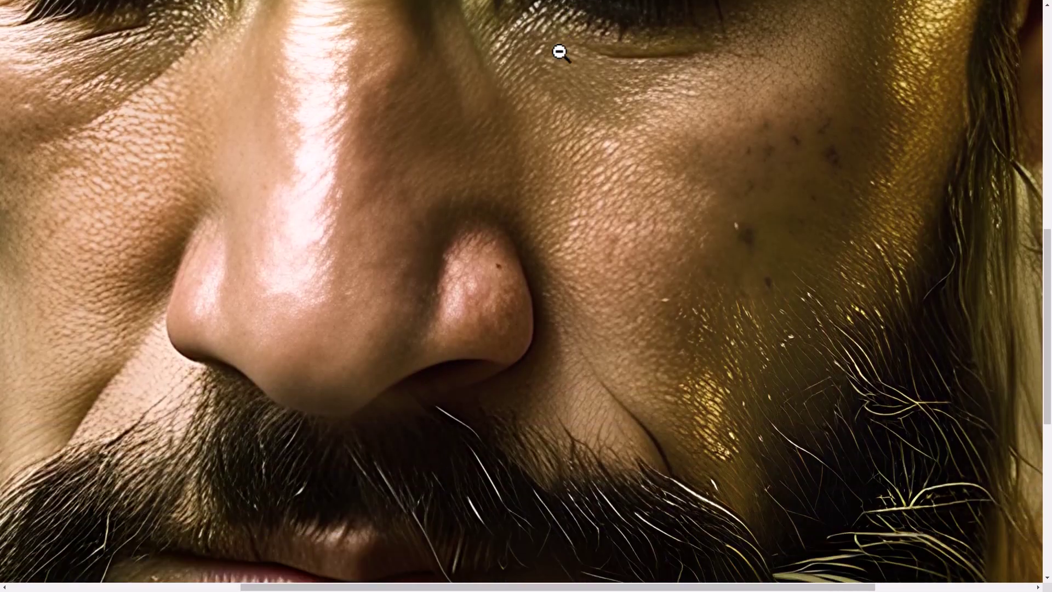
scroll(560, 52, down, 8)
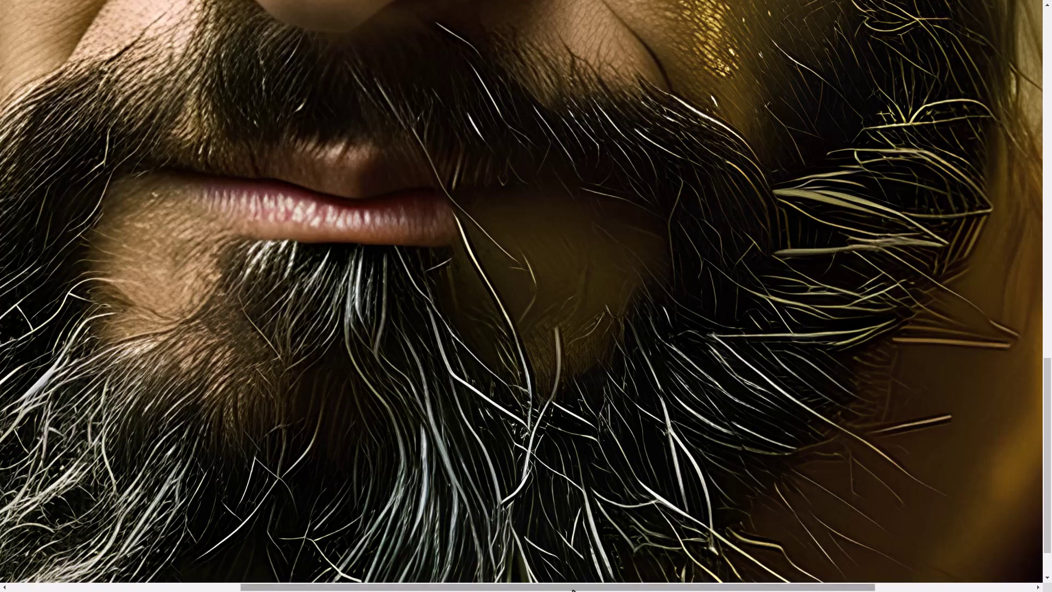
drag(573, 588, 339, 589)
scroll(320, 328, down, 2)
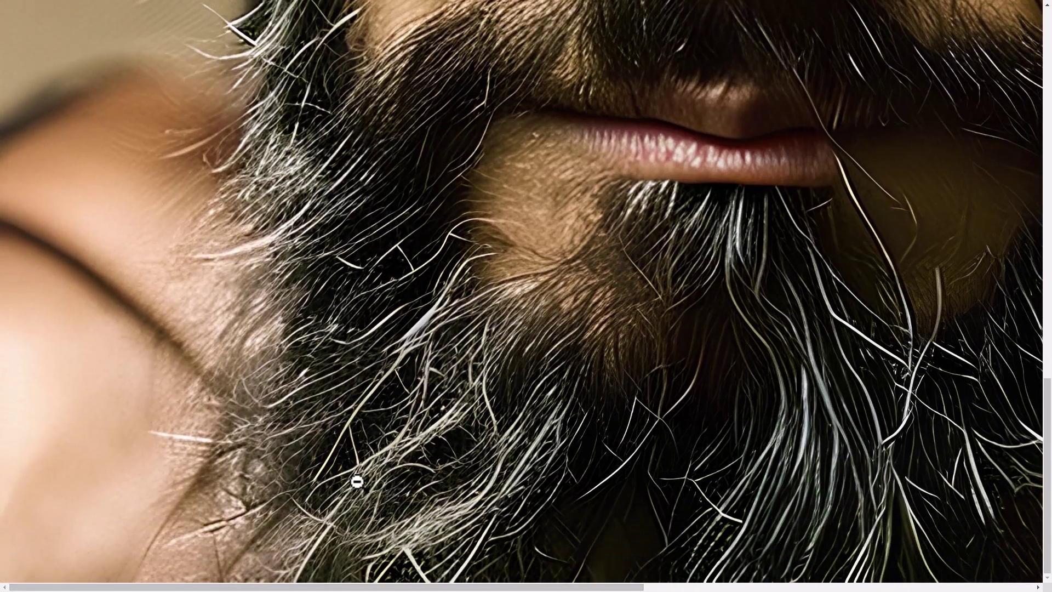
scroll(357, 480, right, 10)
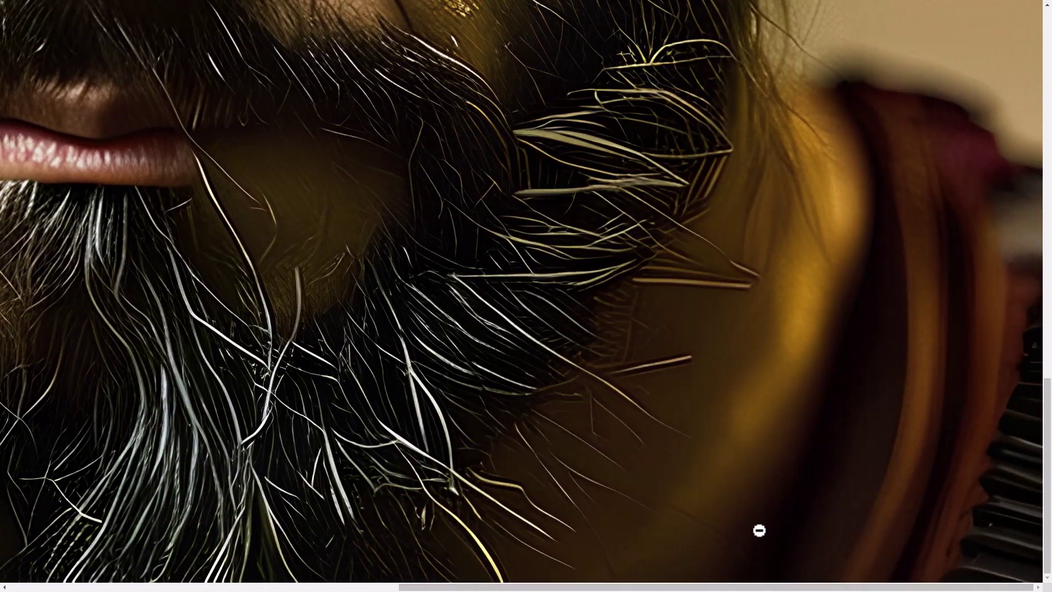
scroll(795, 437, up, 5)
scroll(794, 437, up, 4)
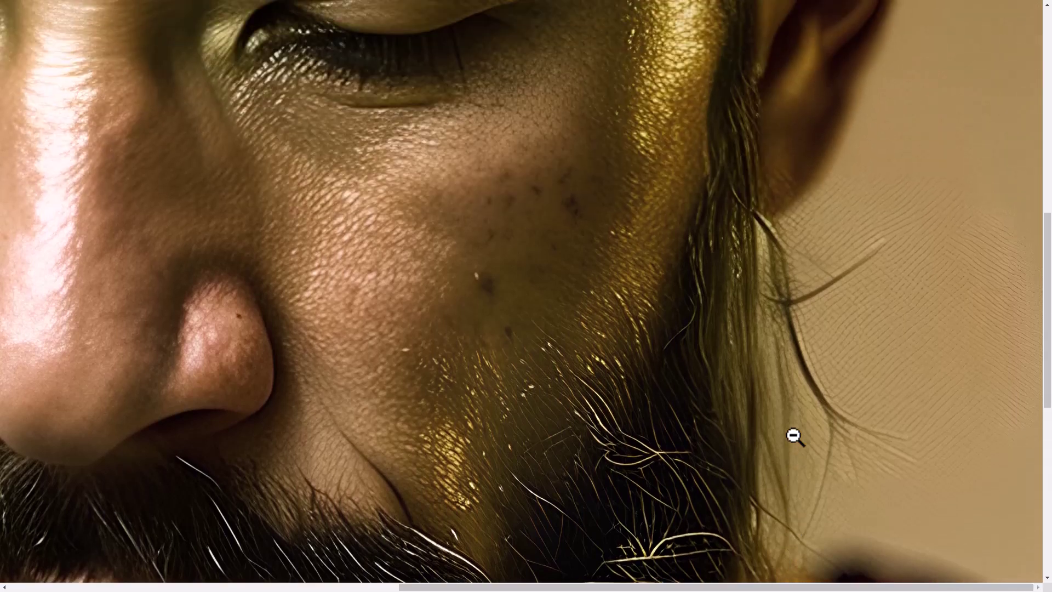
scroll(794, 437, up, 8)
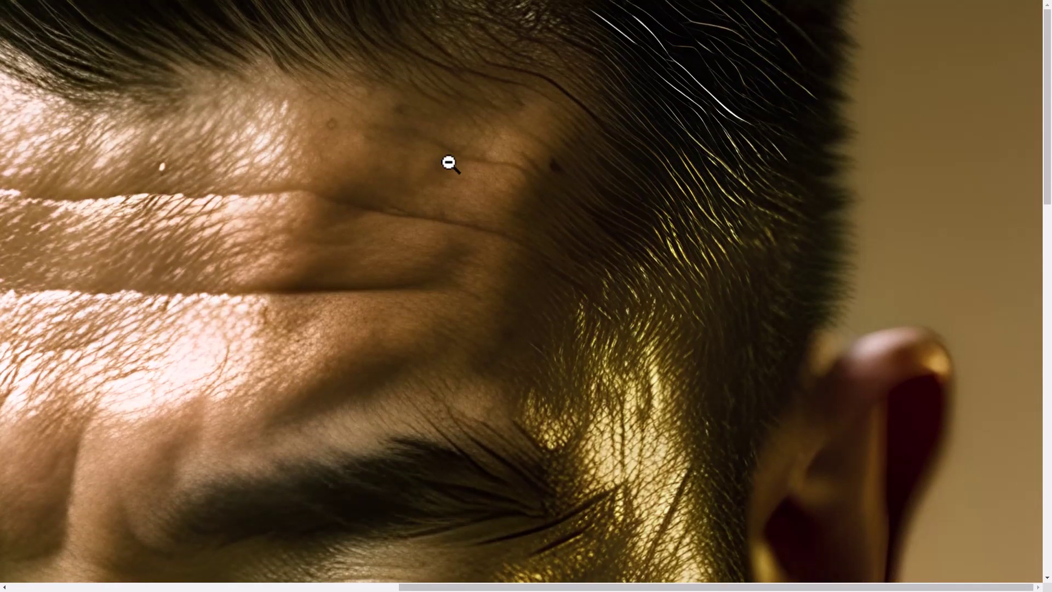
scroll(387, 233, down, 3)
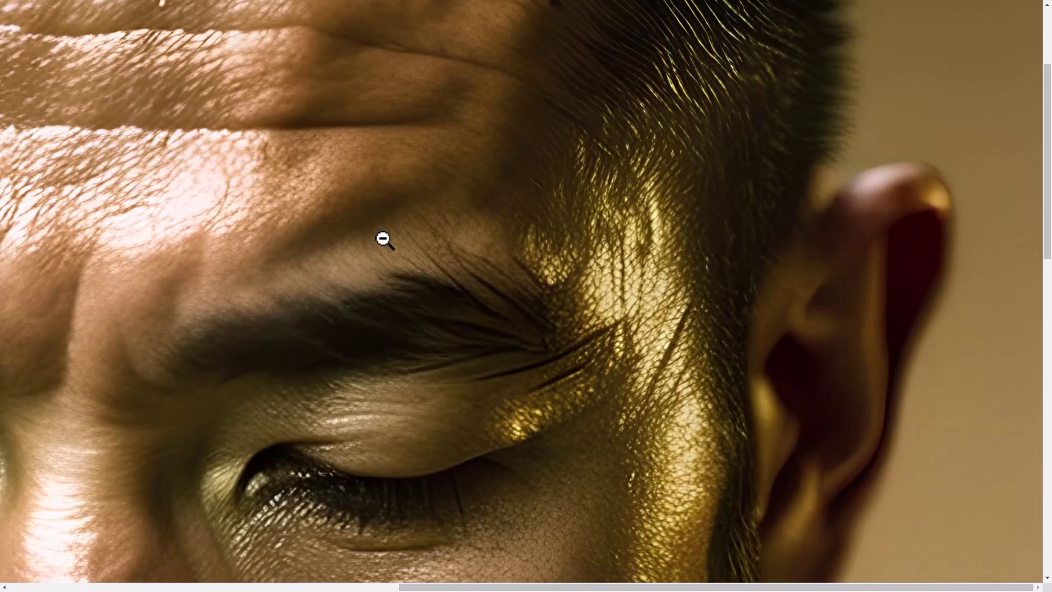
click(384, 238)
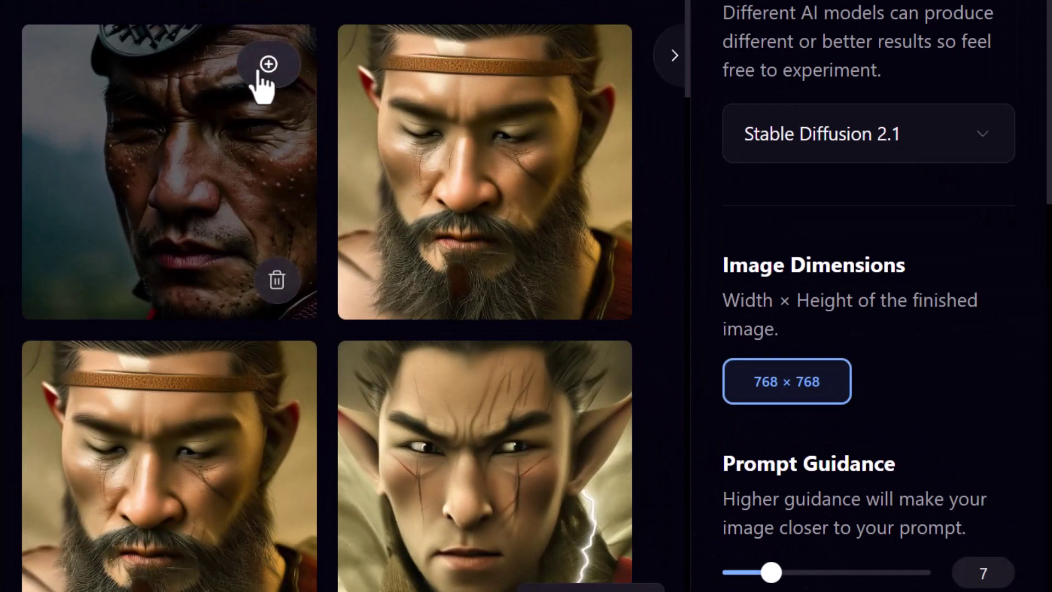
Switch the model to Stable Diffusion 1.5 and check the actions offered for the freckled samurai portrait.
click(267, 67)
click(290, 466)
click(861, 147)
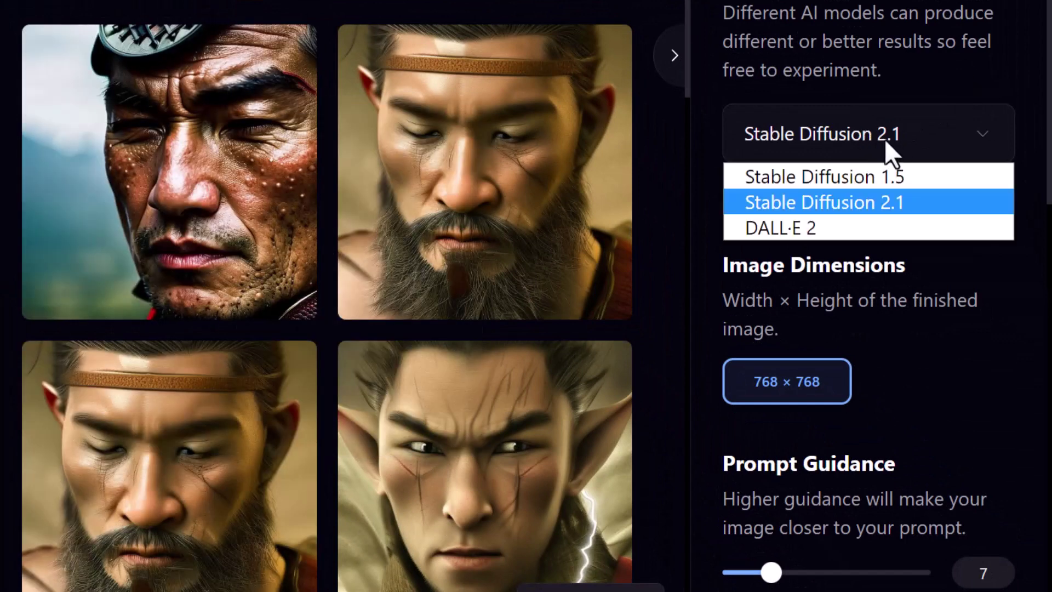
click(882, 183)
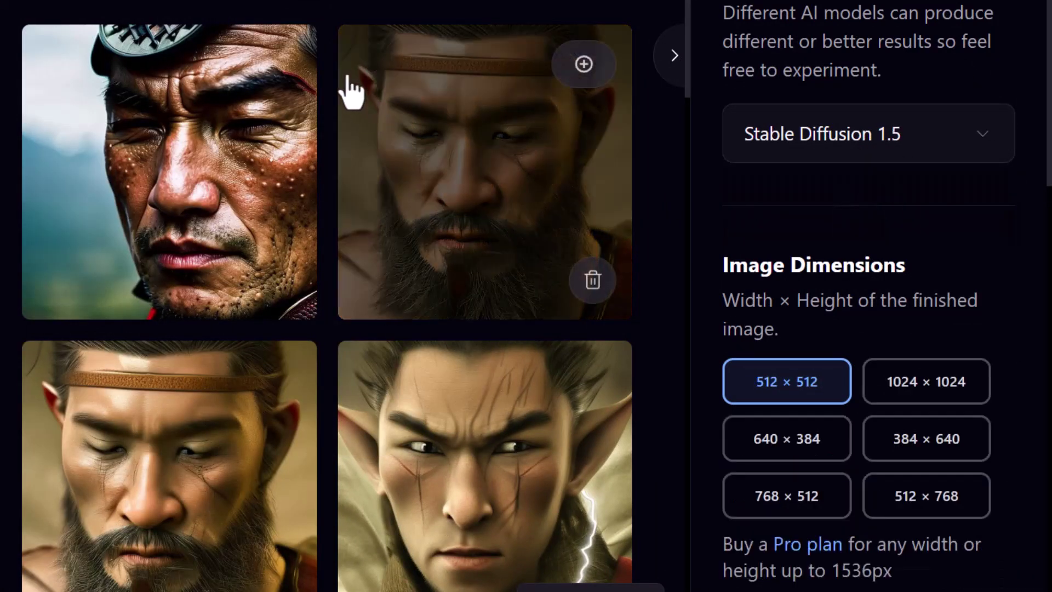
click(271, 67)
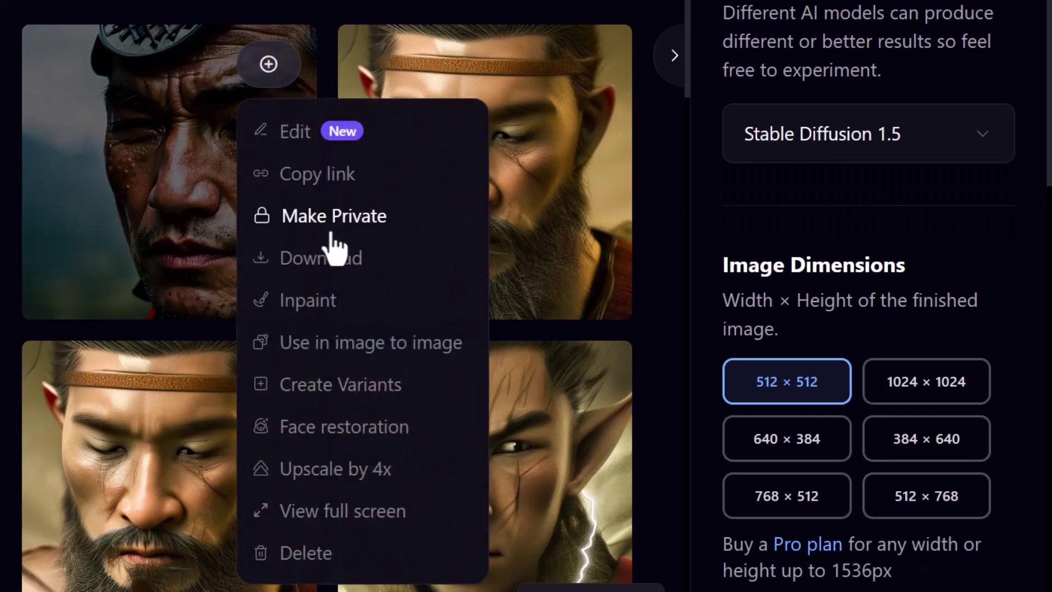
key(Escape)
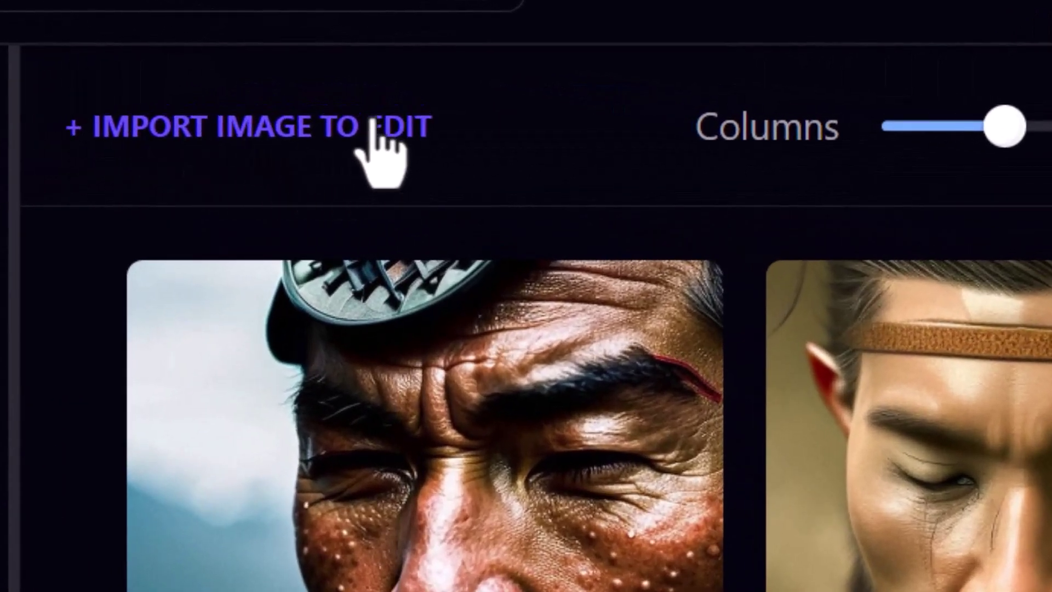
Import the picture Skull 1024 x 768.jpg for editing and look over the edit options.
click(282, 133)
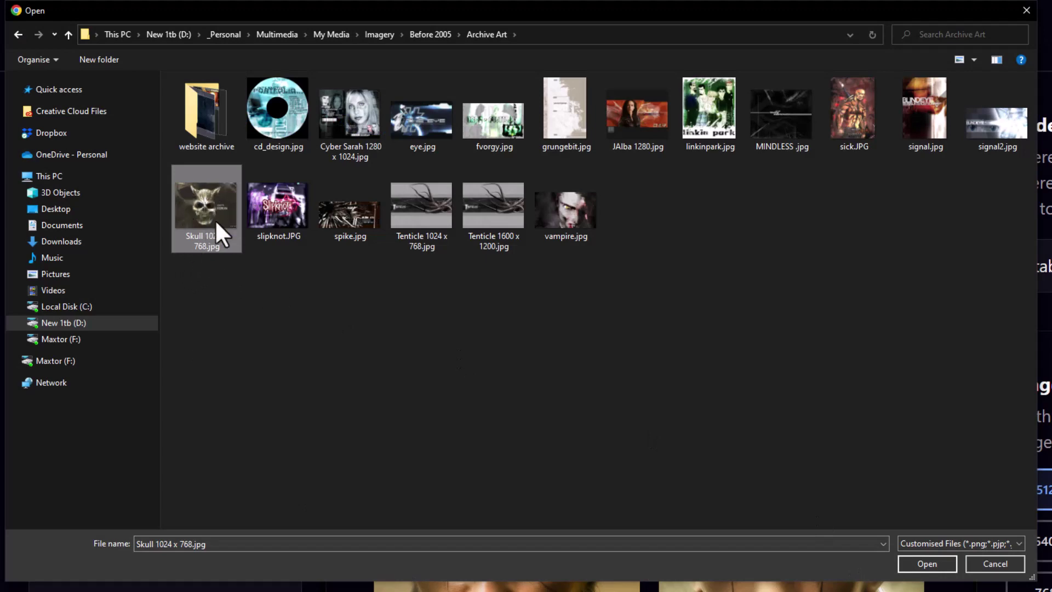
click(937, 561)
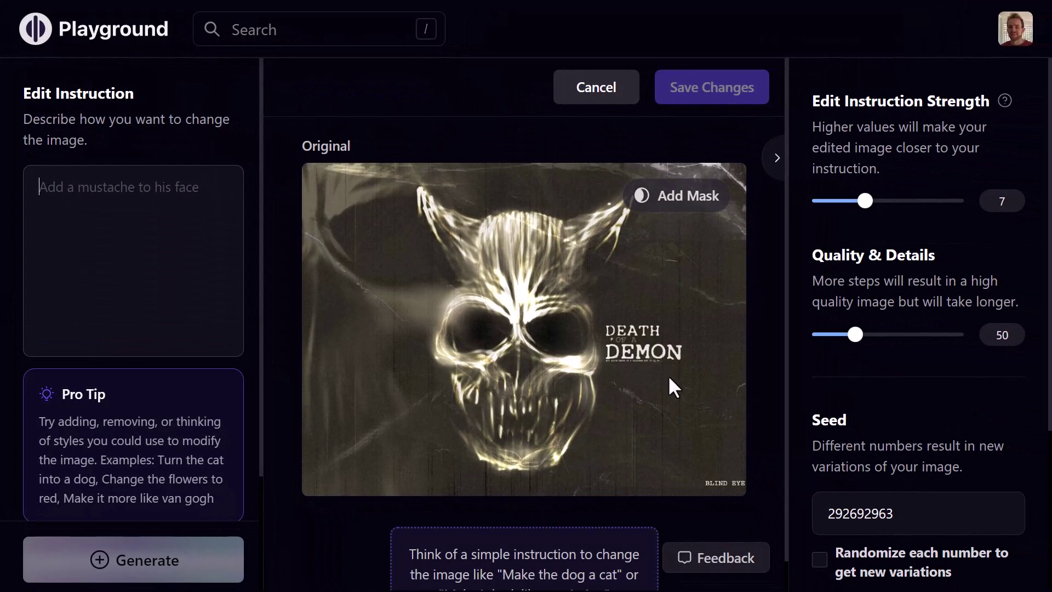
scroll(175, 350, down, 3)
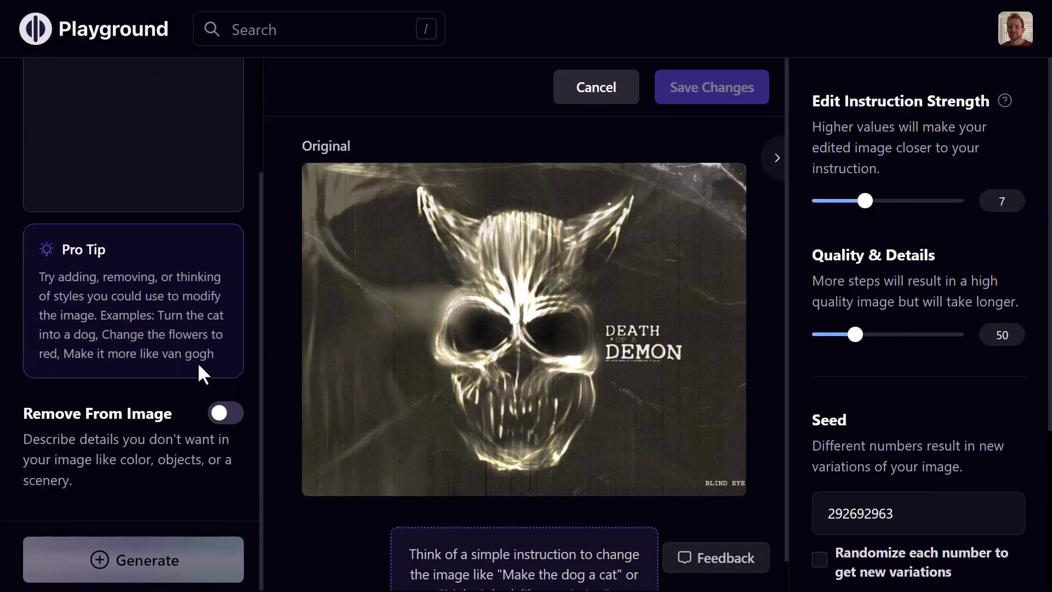
scroll(197, 361, up, 3)
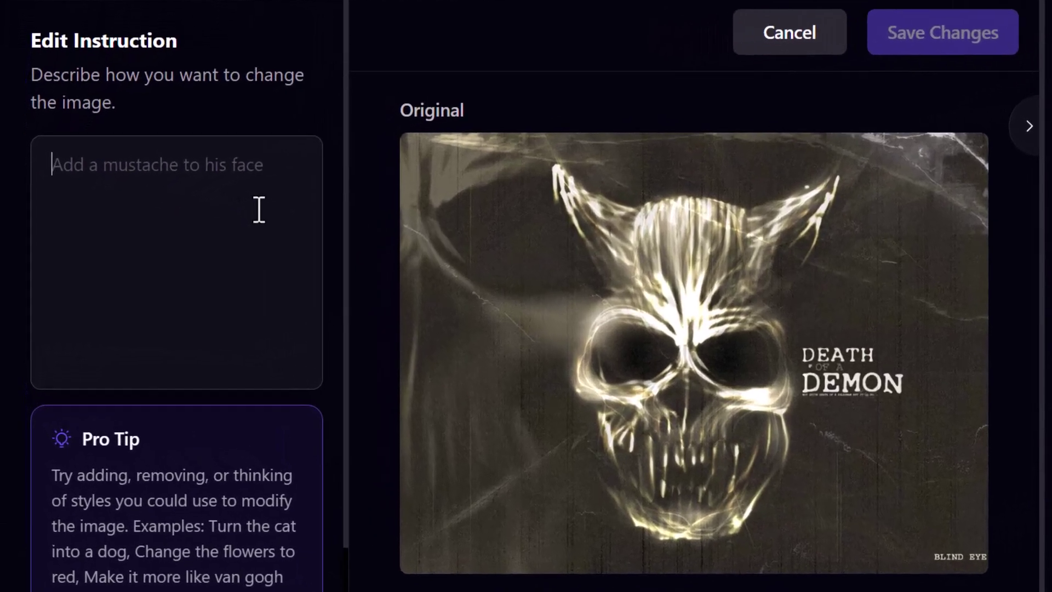
Enter the edit instruction "give the skull eyes pupils, make him purple".
text(give the skull eyes pupils, make him prupl)
key(BackSpace)
key(BackSpace)
key(BackSpace)
key(BackSpace)
text(urple)
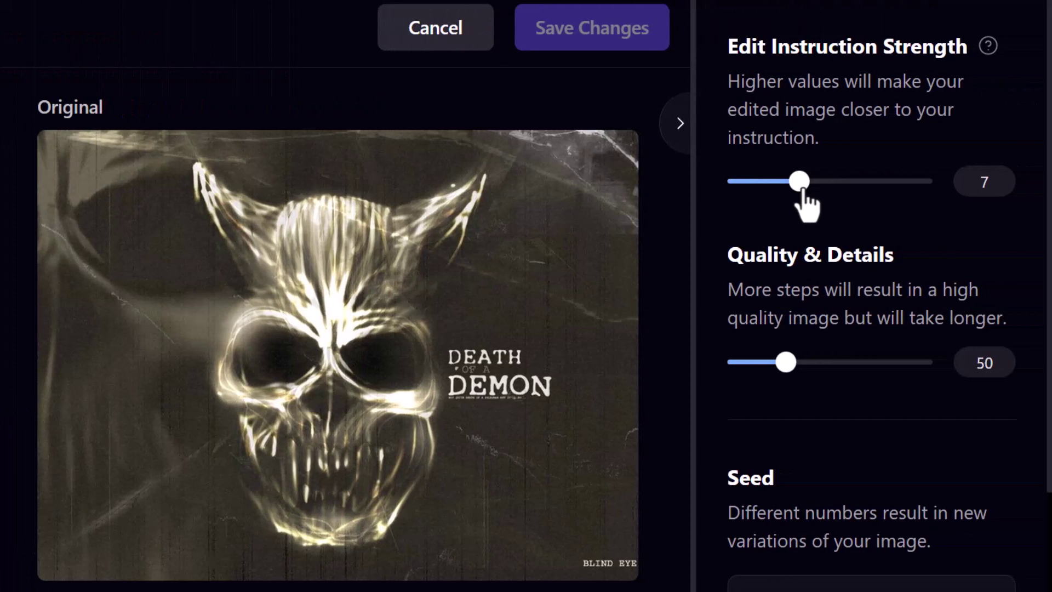
Set the edit instruction strength to 11.75 and the quality and details to 62.
drag(799, 185, 848, 186)
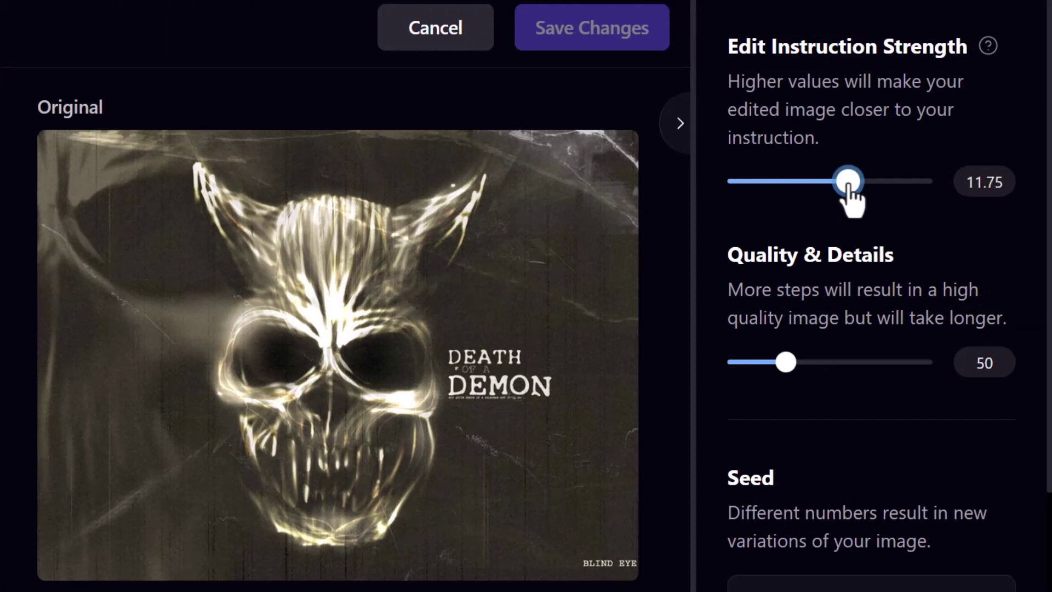
drag(787, 361, 804, 362)
scroll(432, 399, down, 1)
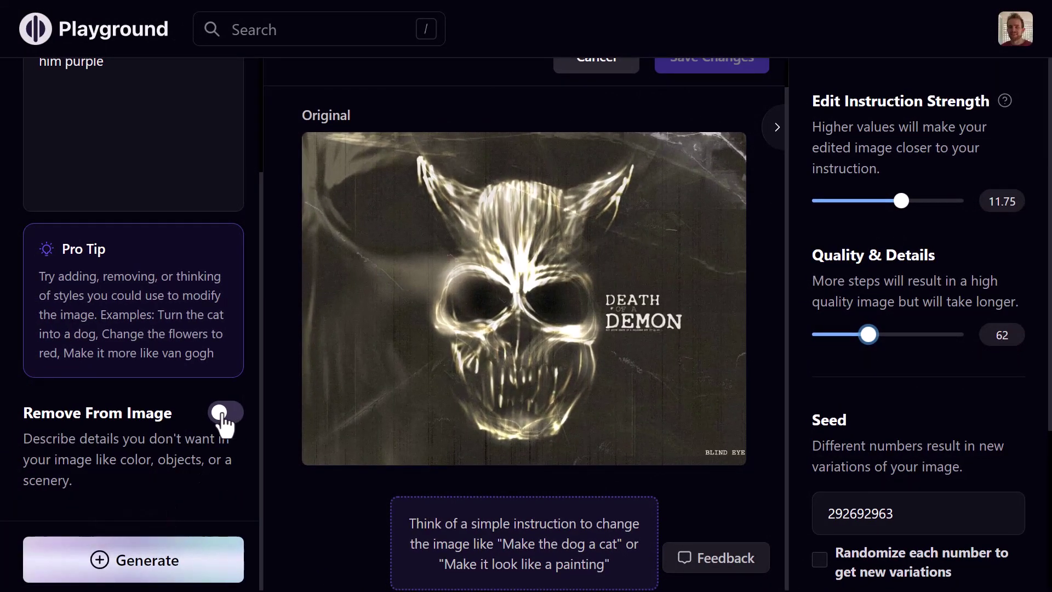
Turn the Remove From Image option on and off again, and generate the edited skull.
click(222, 416)
scroll(142, 438, down, 1)
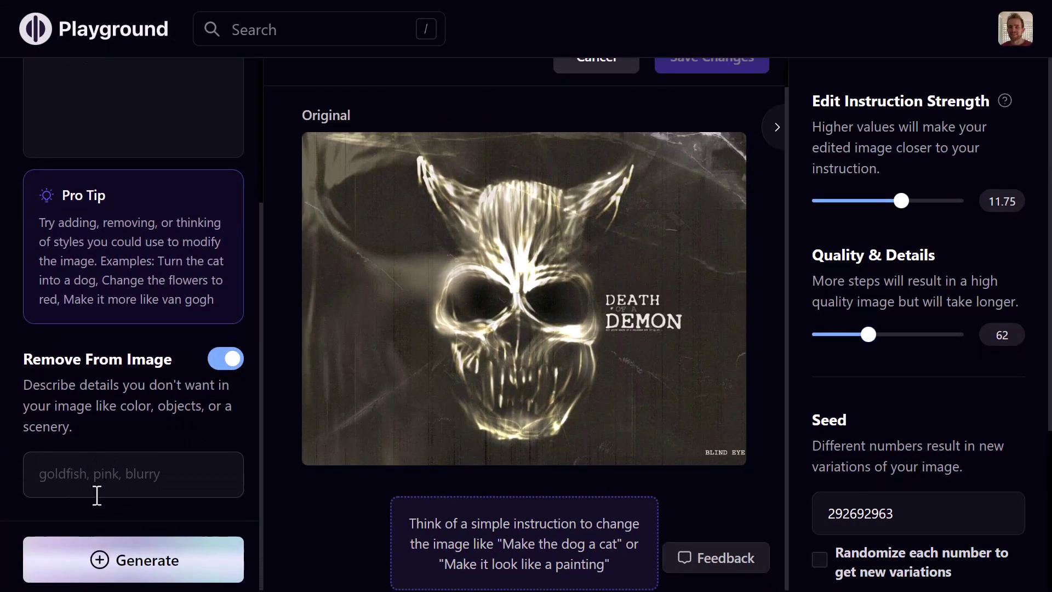
click(229, 372)
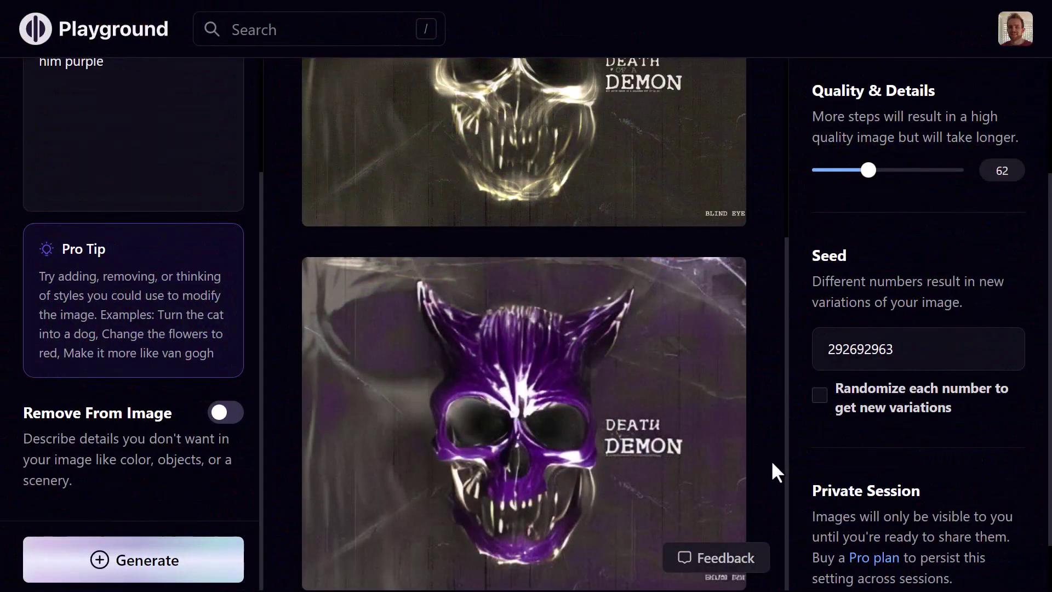
Compare the edited skull with the original, choose to edit the result further, and leave the editor without saving.
scroll(773, 470, up, 4)
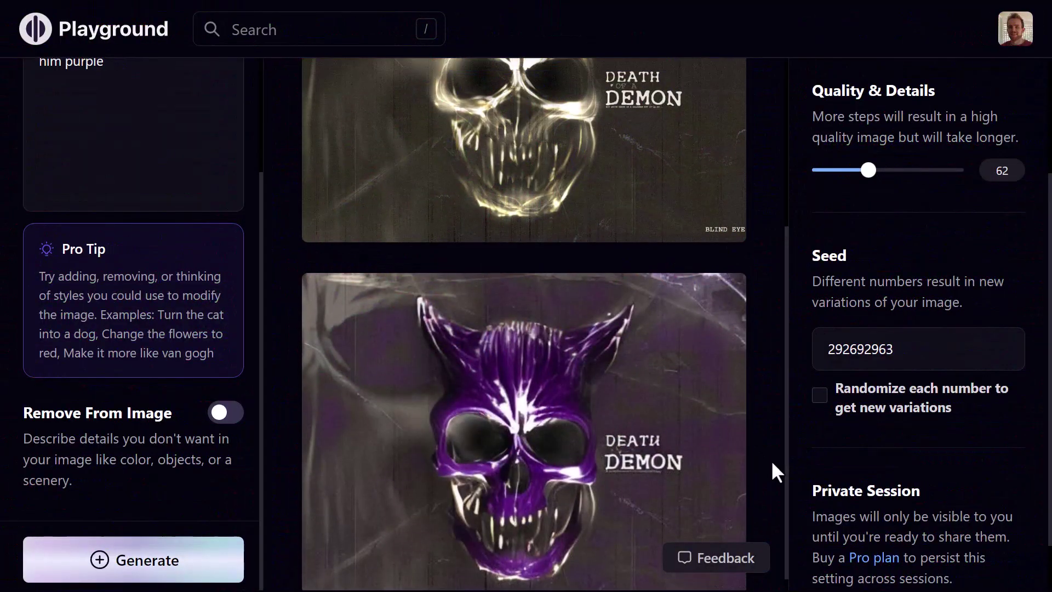
scroll(704, 375, down, 4)
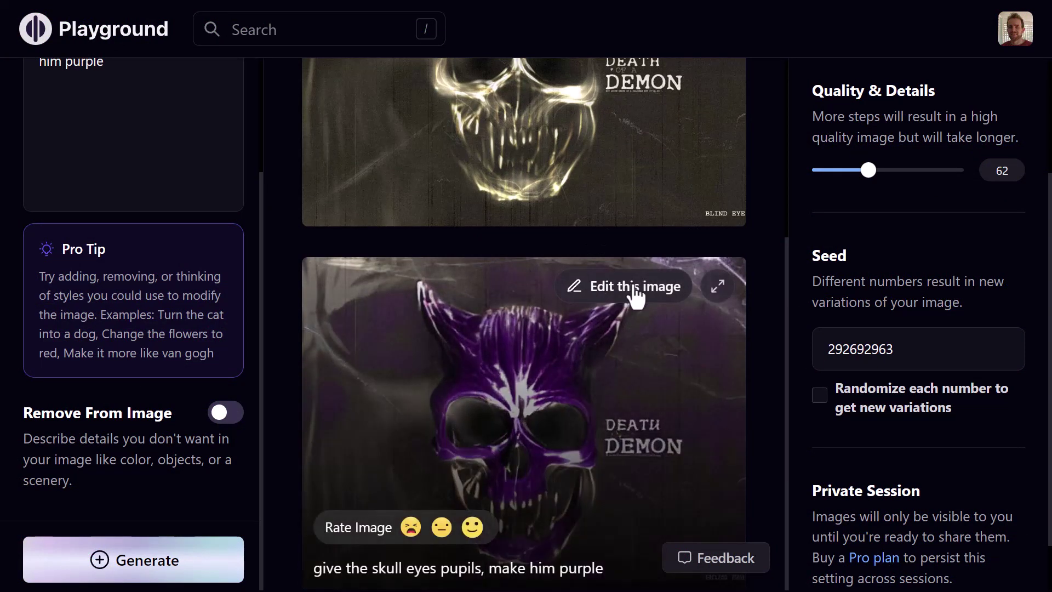
click(606, 300)
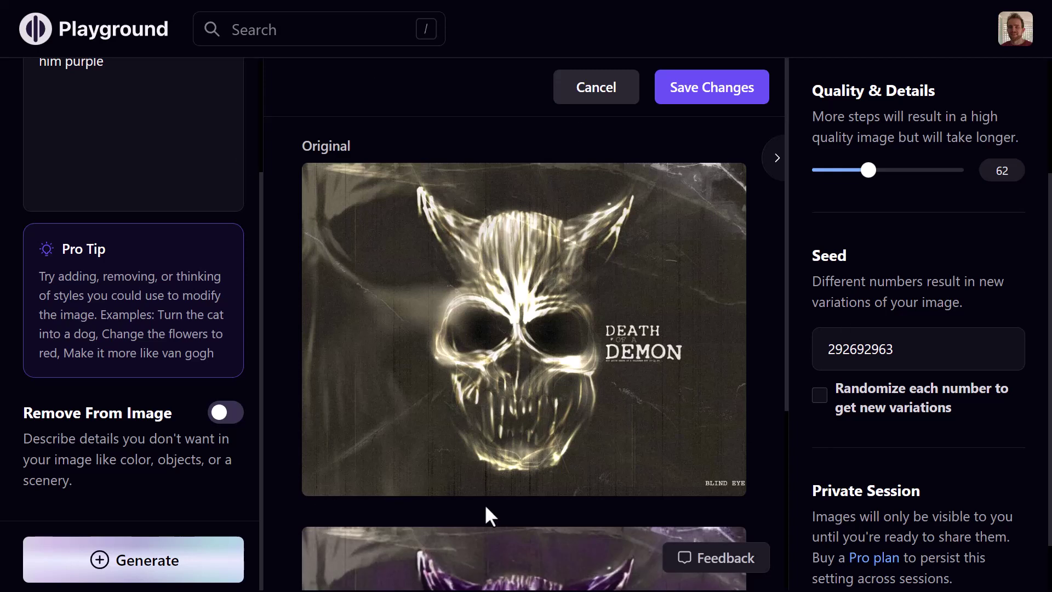
click(584, 98)
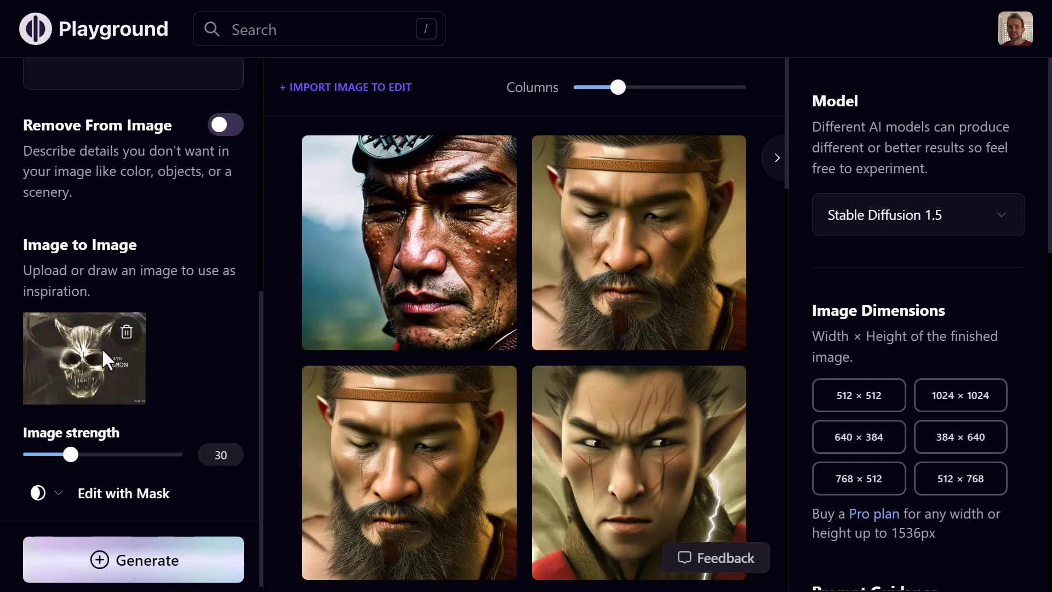
Remove the current image to image picture and upload Skull 1024 x 768.jpg as the inspiration.
click(126, 332)
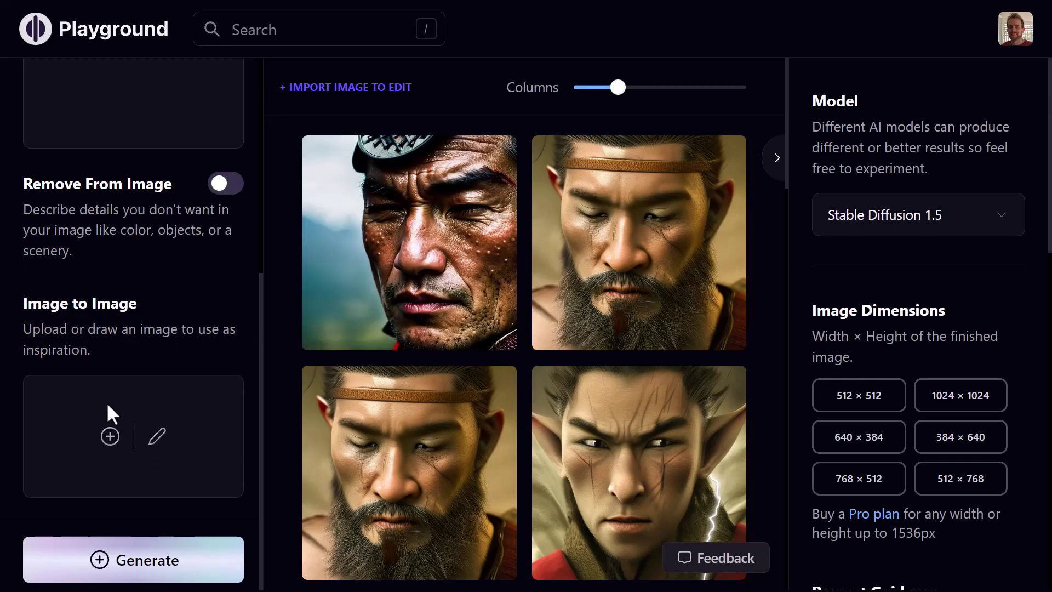
click(110, 436)
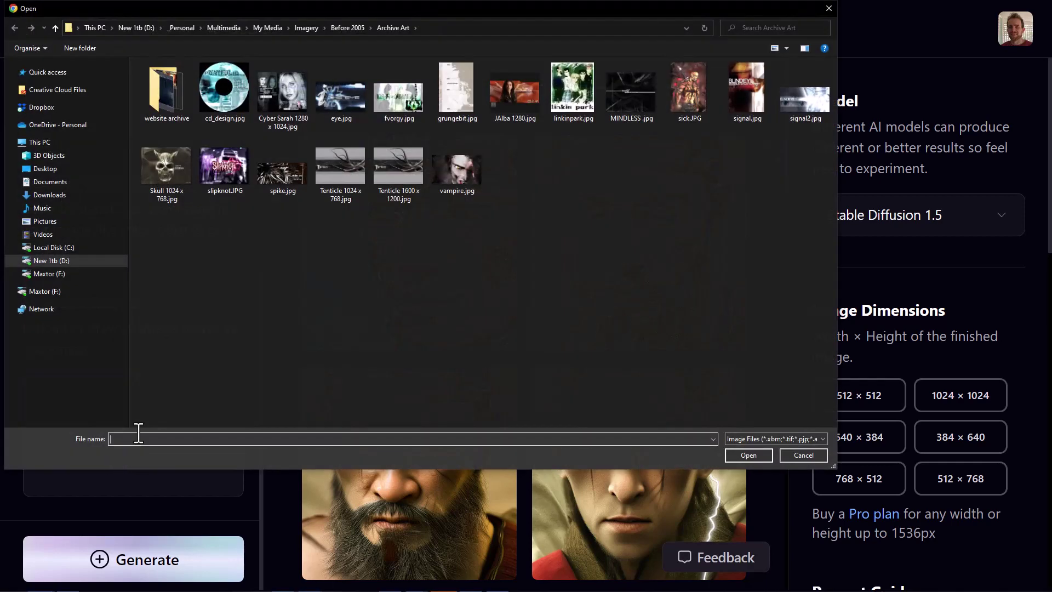
click(170, 164)
click(748, 455)
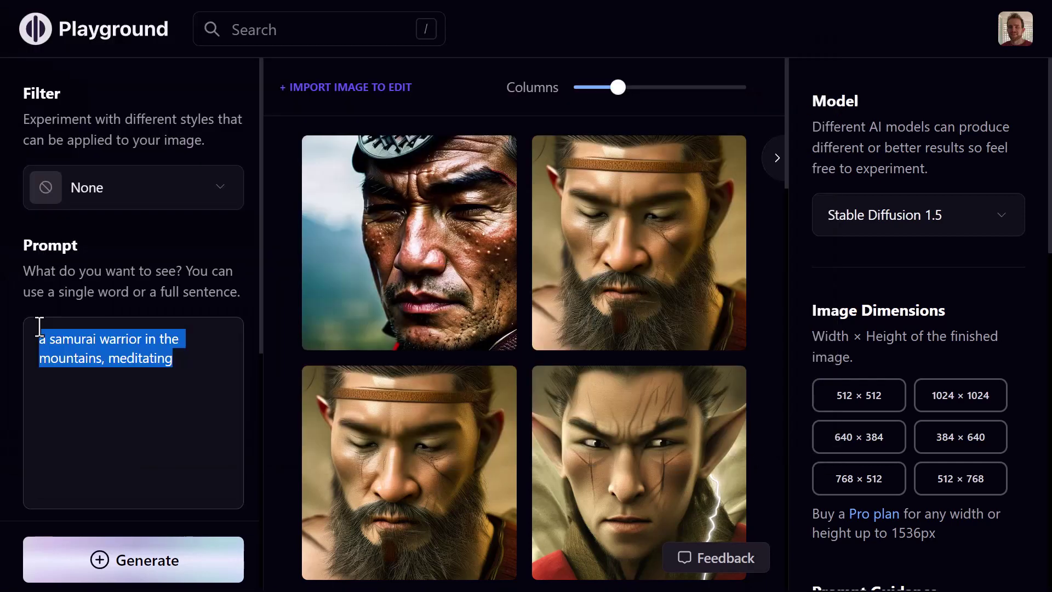
Replace the prompt with "Glow in the dark skull demon" and generate the image.
text(Glow in the dark skull demon)
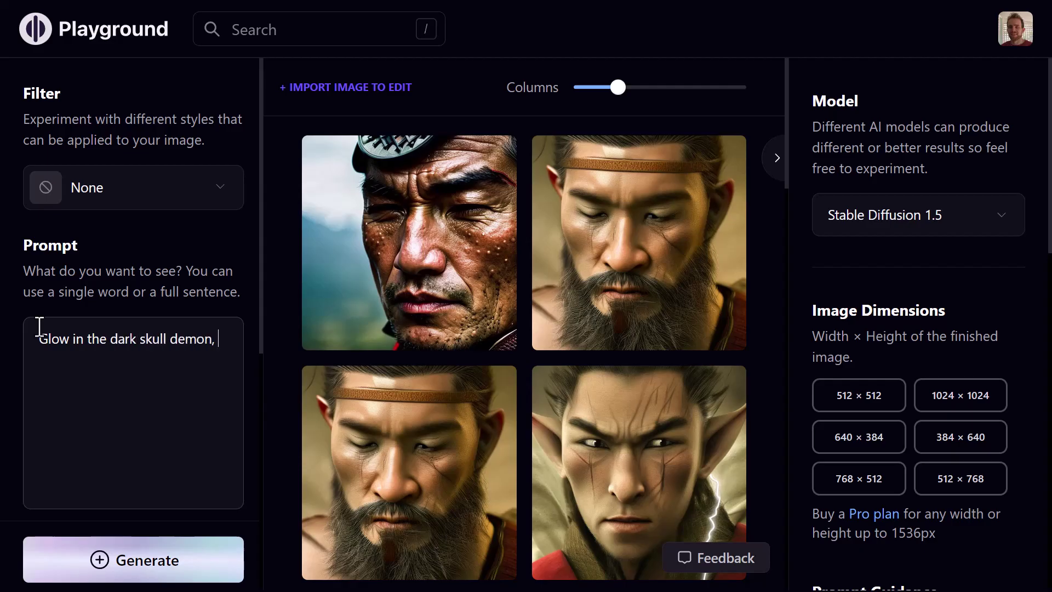
click(126, 550)
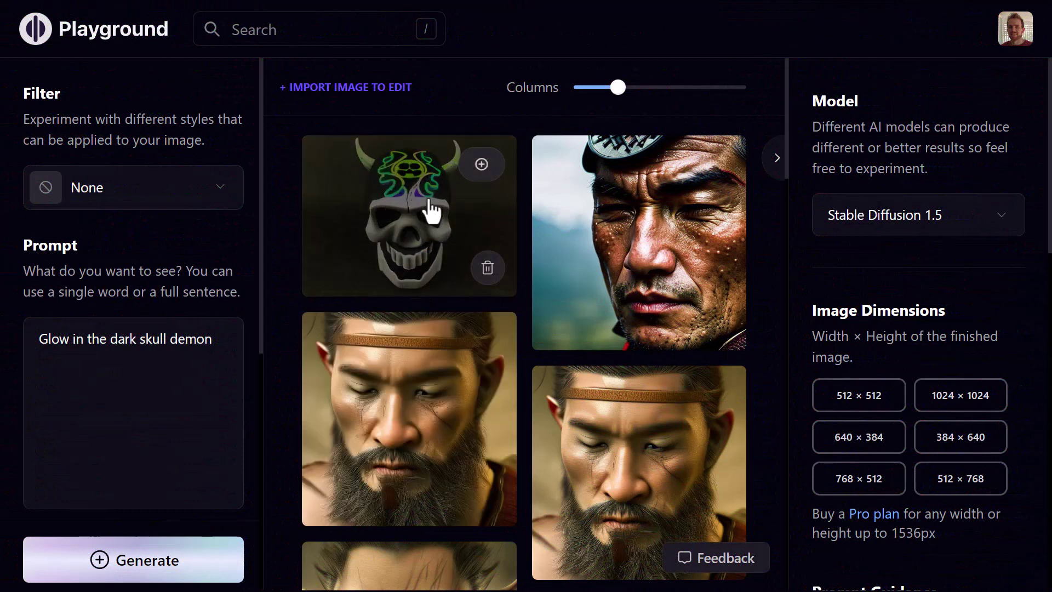
Switch the model to Stable Diffusion 2.1 and check the prompt options it offers.
click(151, 197)
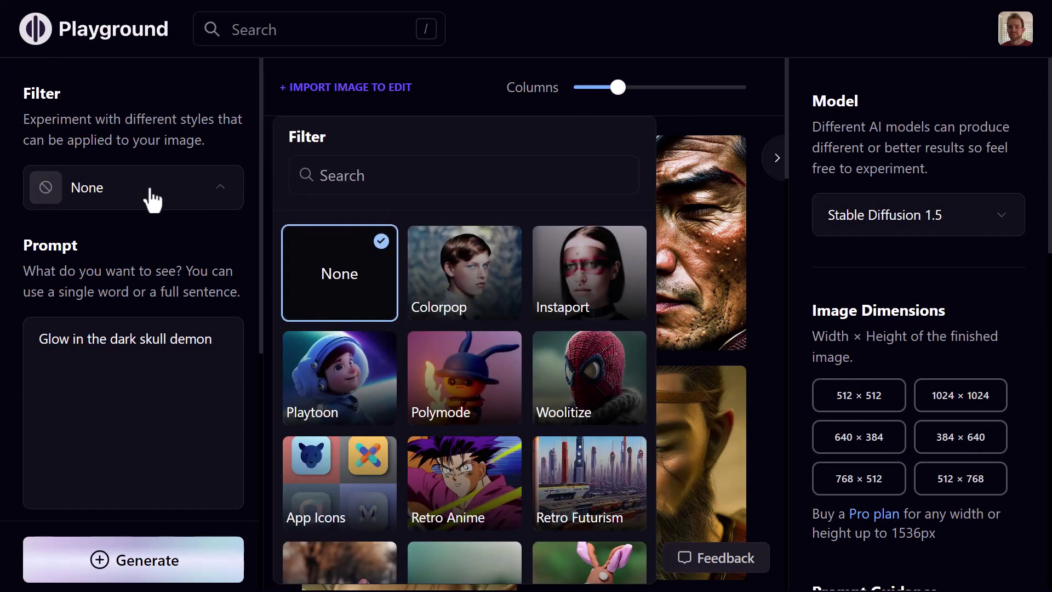
click(425, 98)
click(826, 212)
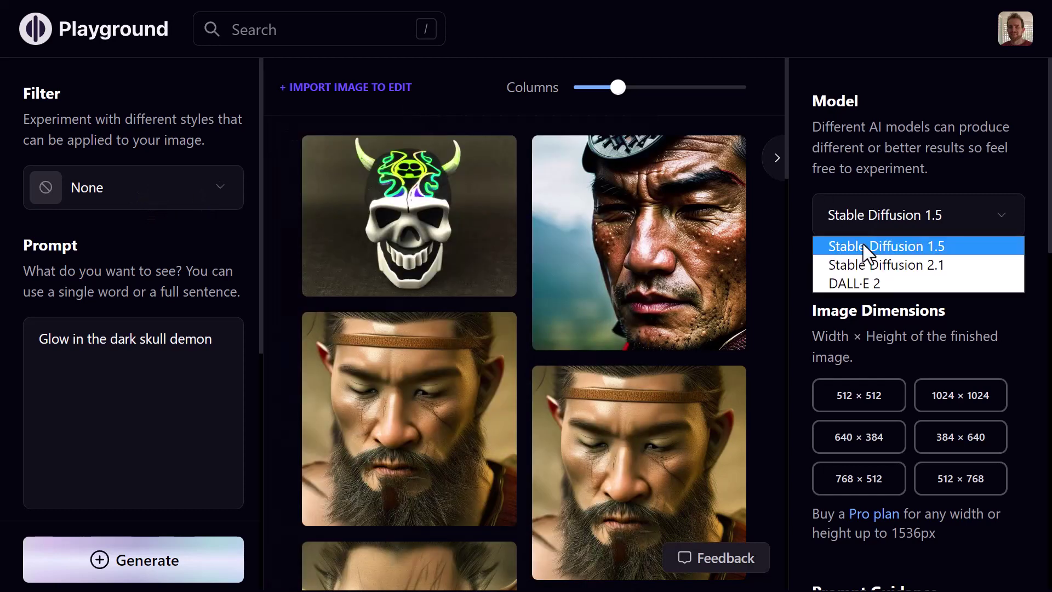
click(866, 265)
scroll(126, 256, down, 3)
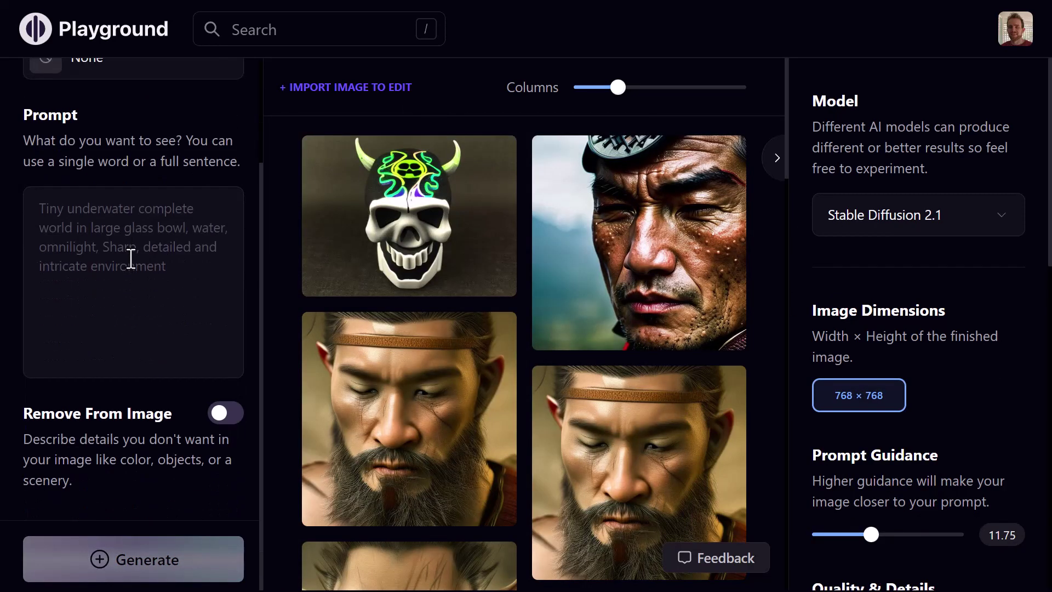
scroll(135, 485, up, 3)
scroll(113, 482, down, 3)
Set the model back to Stable Diffusion 1.5.
click(912, 216)
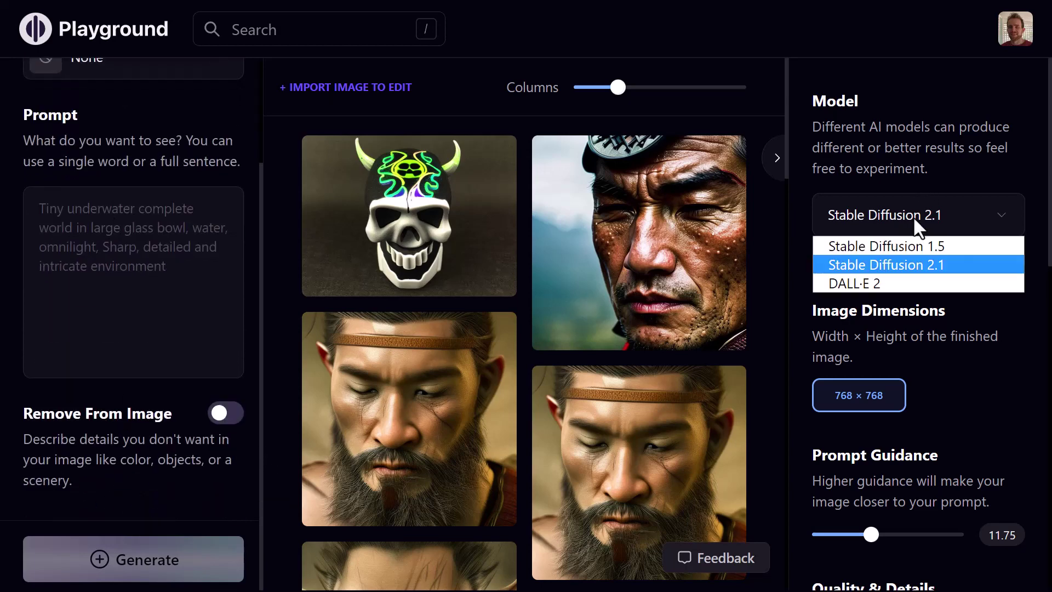
click(910, 224)
click(907, 229)
click(908, 249)
Upload Skull 1024 x 768.jpg as the image to image inspiration.
scroll(109, 307, down, 4)
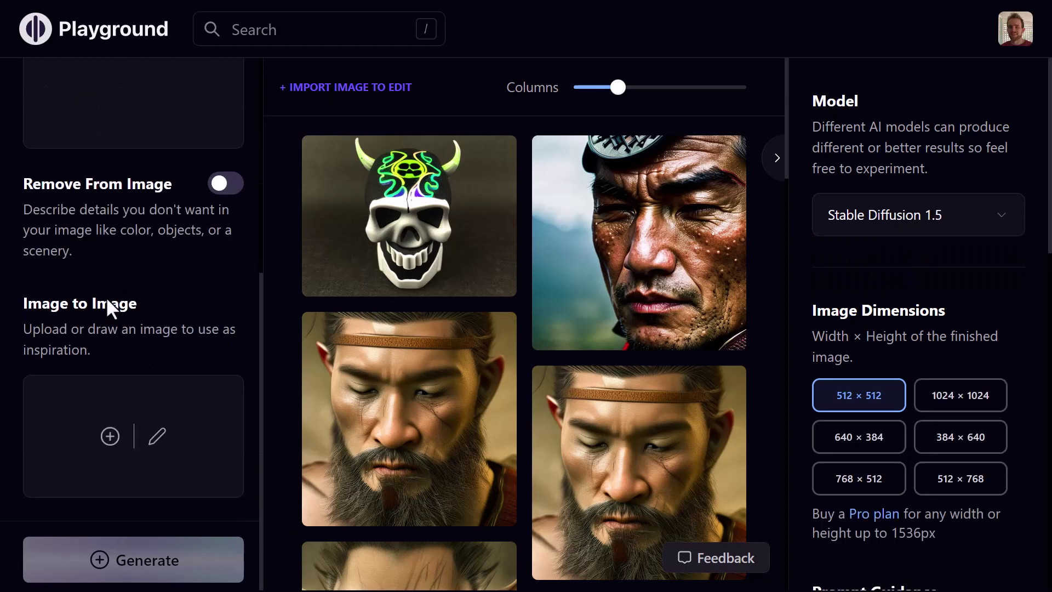
click(110, 438)
click(166, 167)
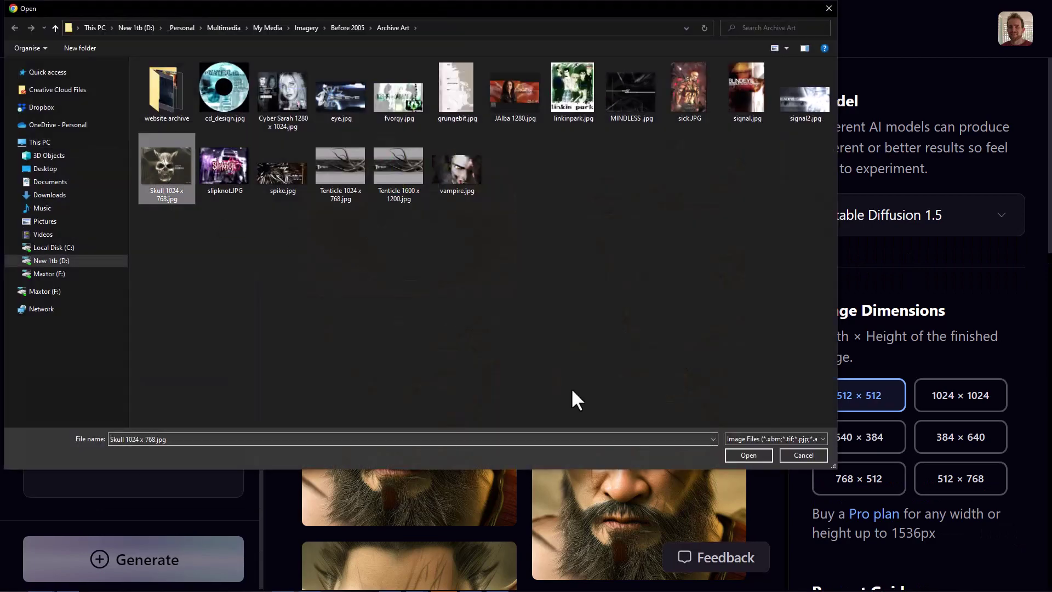
click(748, 455)
Apply the Geometrieva style filter.
scroll(137, 318, up, 4)
click(70, 190)
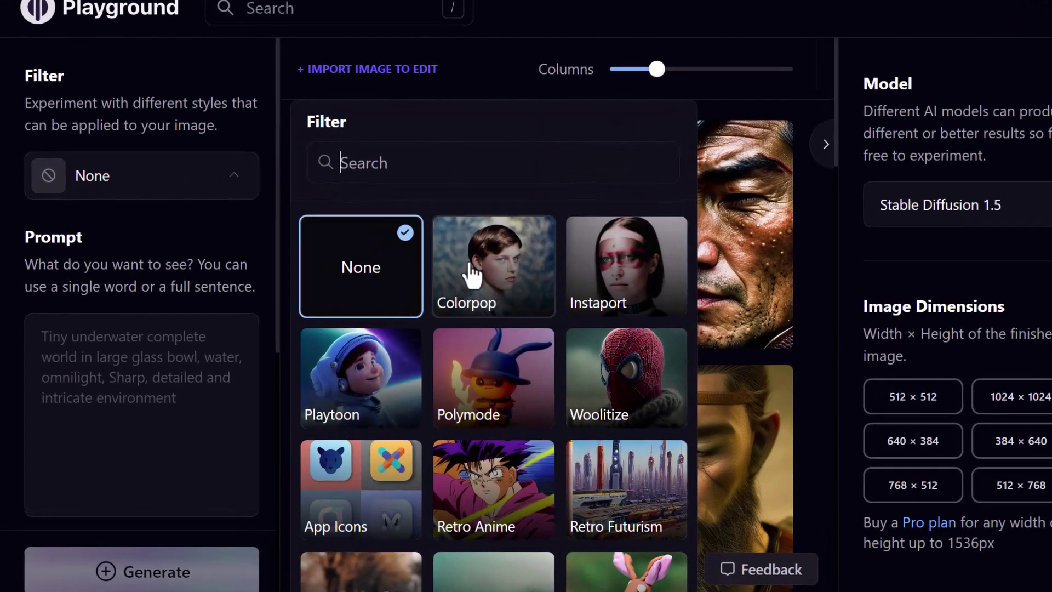
scroll(471, 277, down, 10)
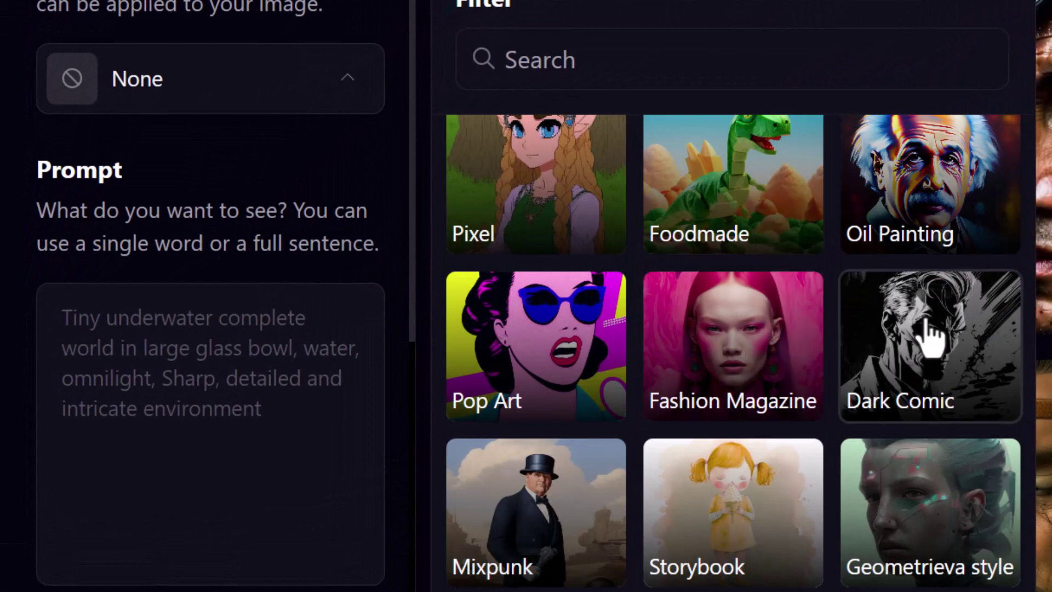
click(927, 553)
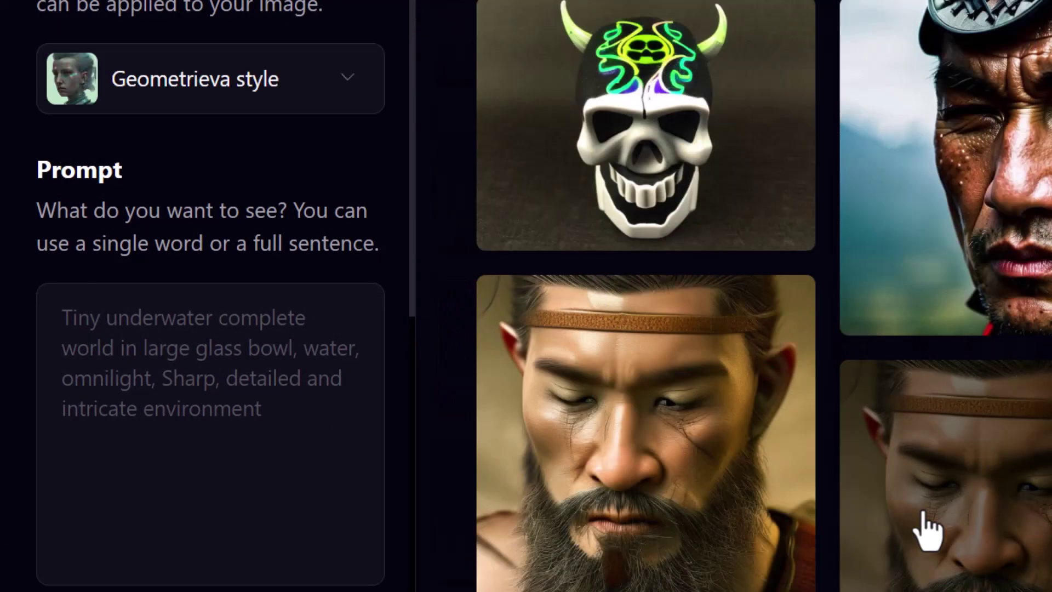
Enter the prompt "glowing yellow skull demon" and generate the image.
scroll(219, 328, down, 5)
click(263, 133)
text(glowing ytellow skull demon)
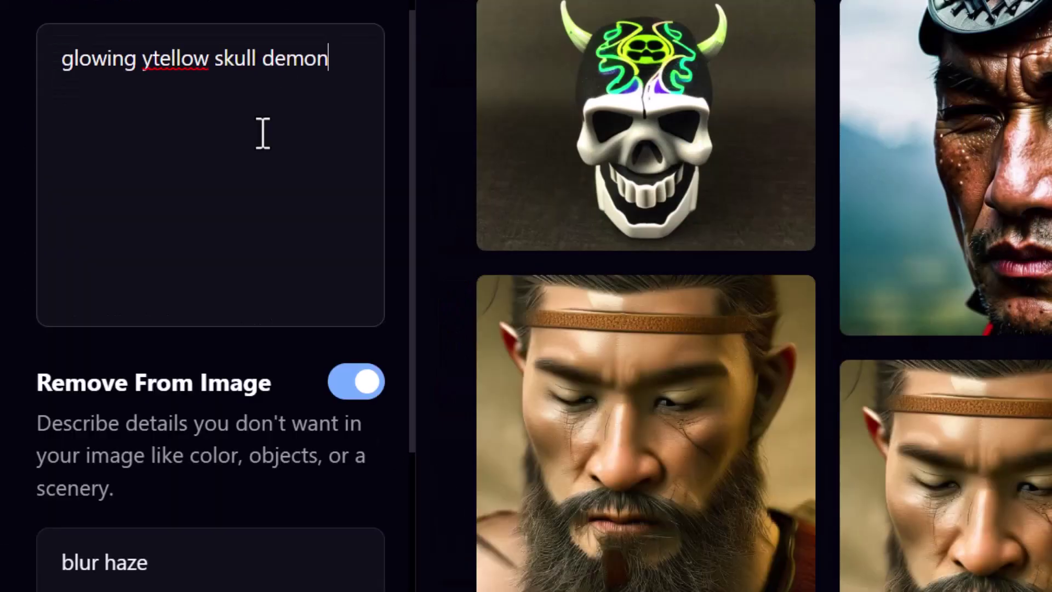
click(158, 54)
key(BackSpace)
scroll(219, 384, down, 3)
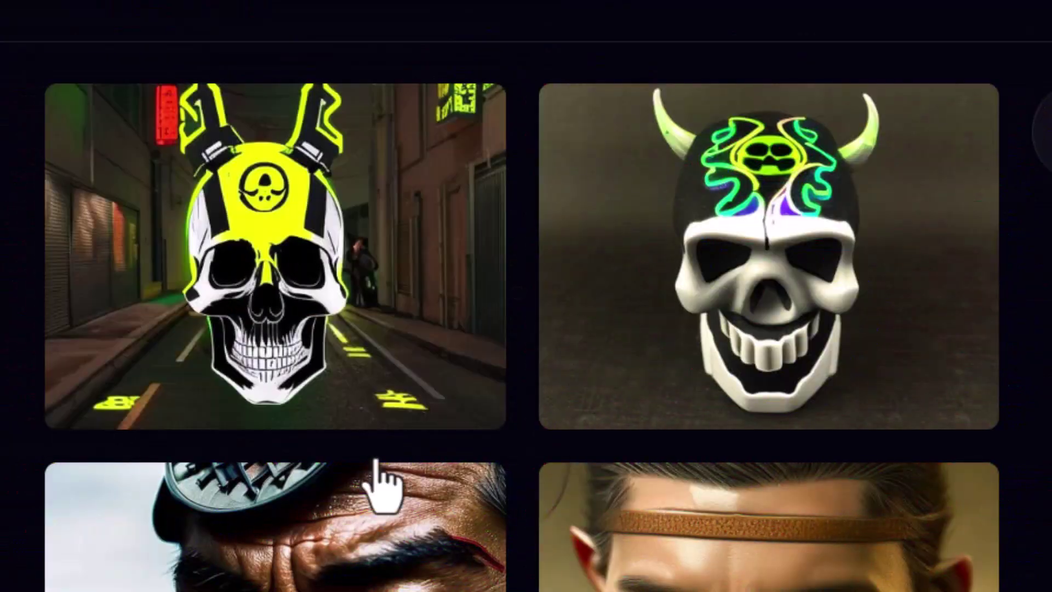
Compare the two generated skulls, look through the earlier results, and check the available models.
mouse_move(352, 159)
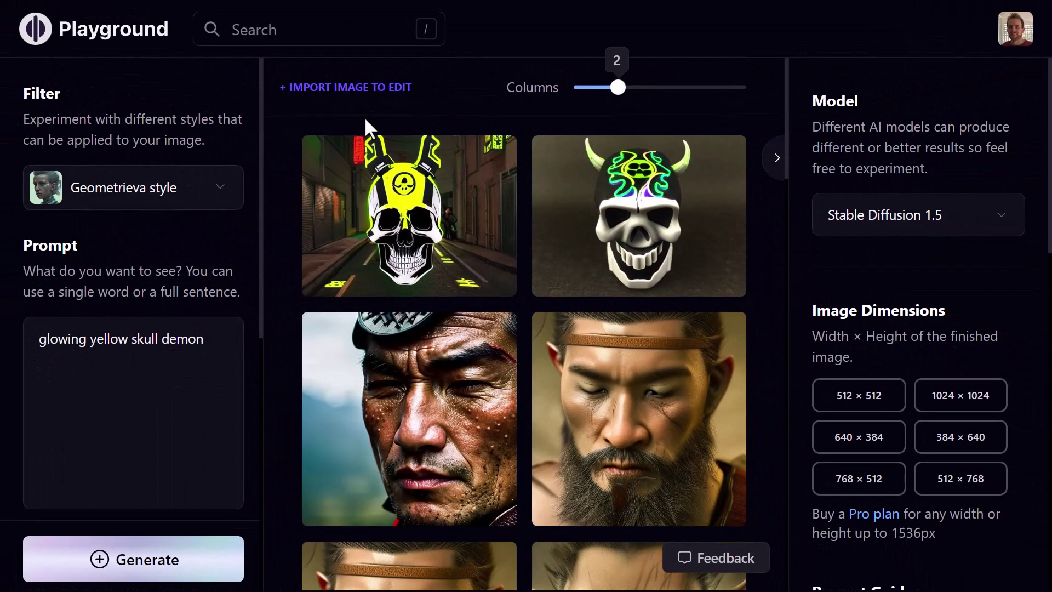
mouse_move(637, 144)
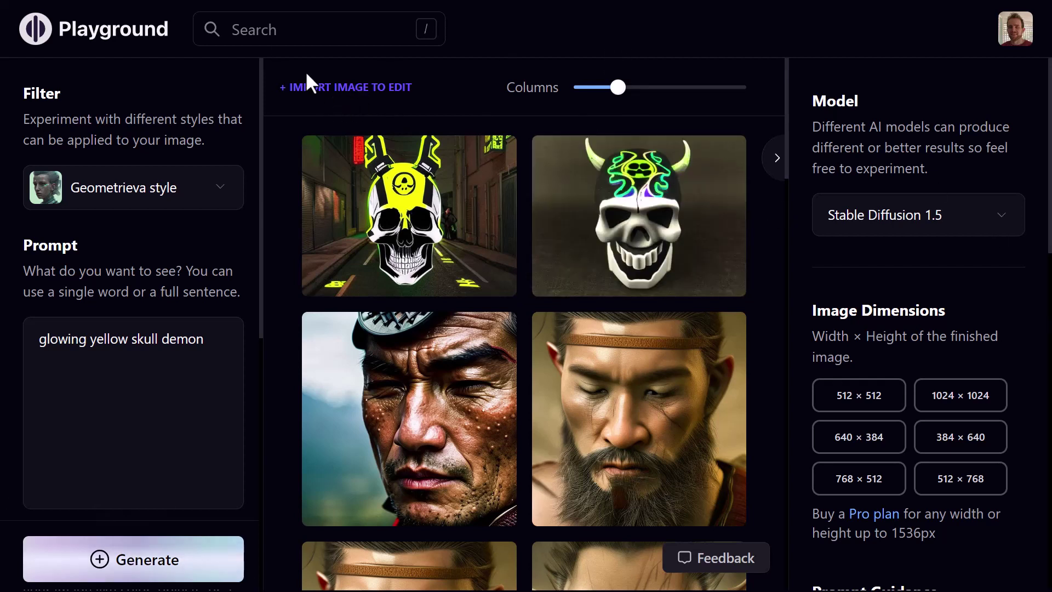
scroll(630, 164, down, 5)
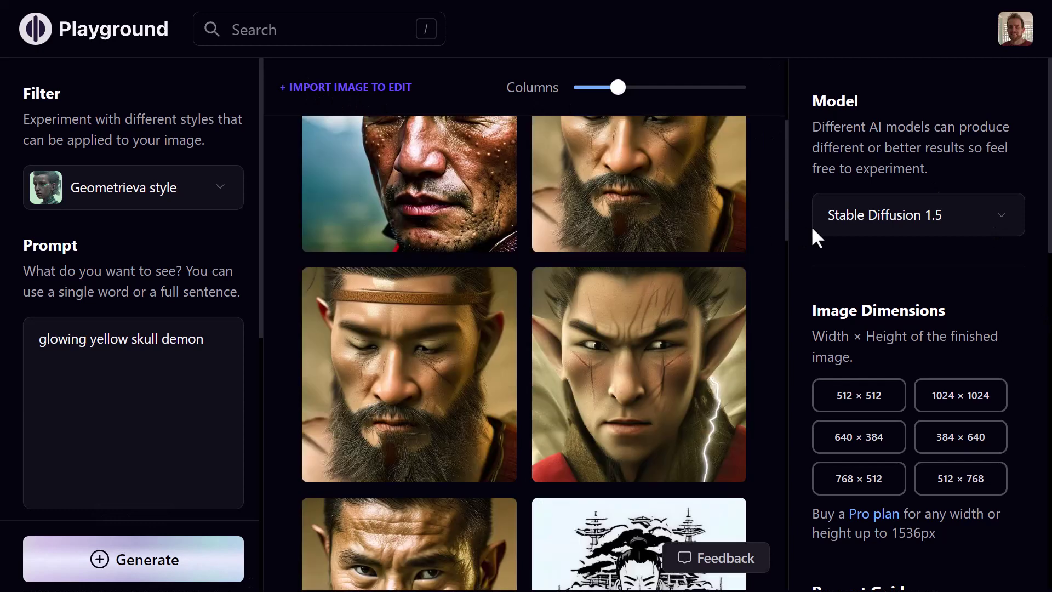
scroll(896, 330, down, 6)
scroll(918, 449, up, 6)
scroll(737, 306, up, 5)
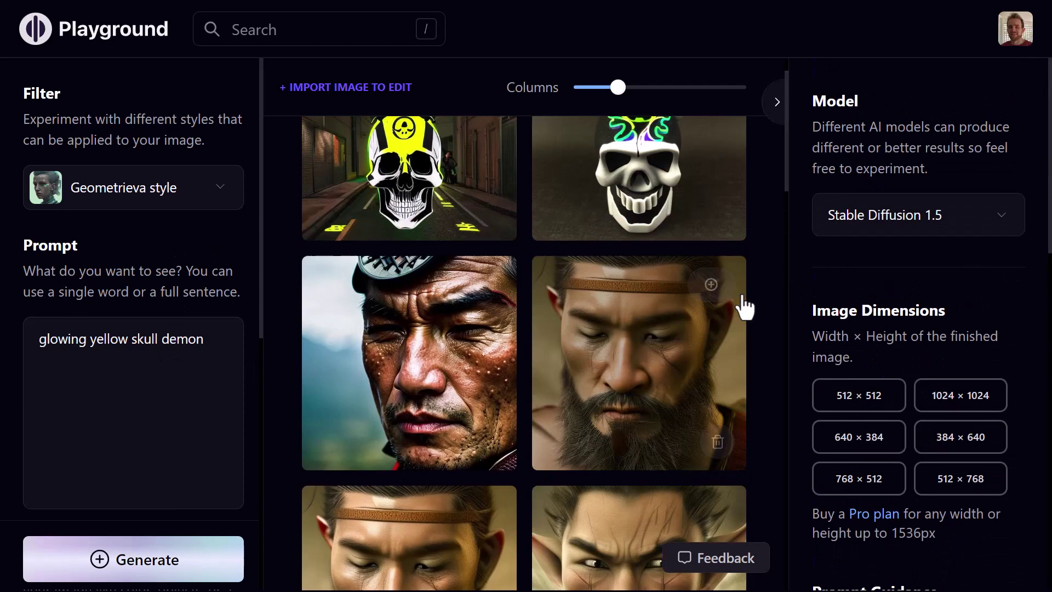
mouse_move(580, 185)
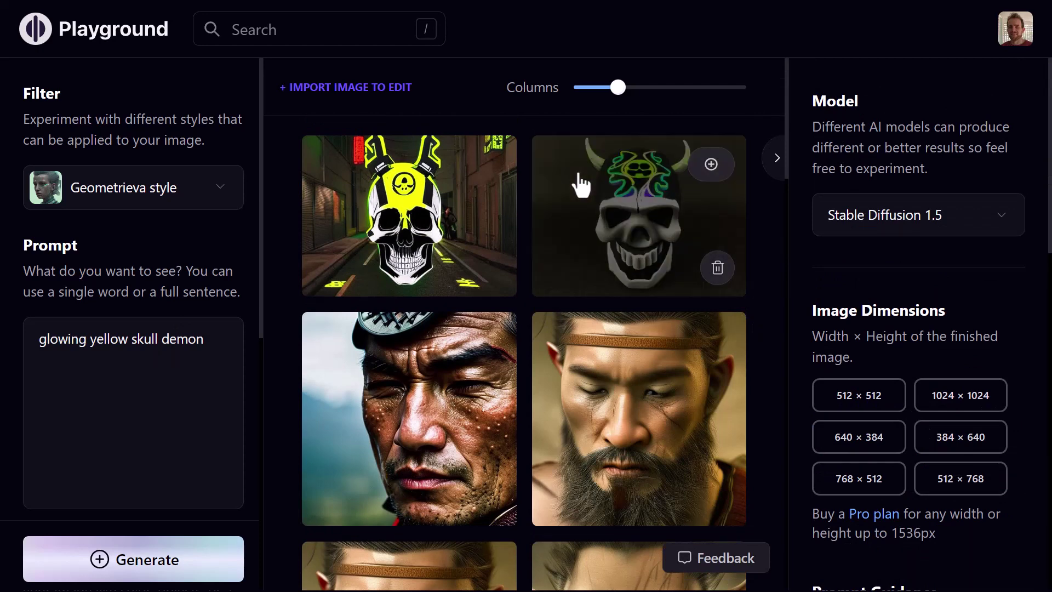
click(617, 181)
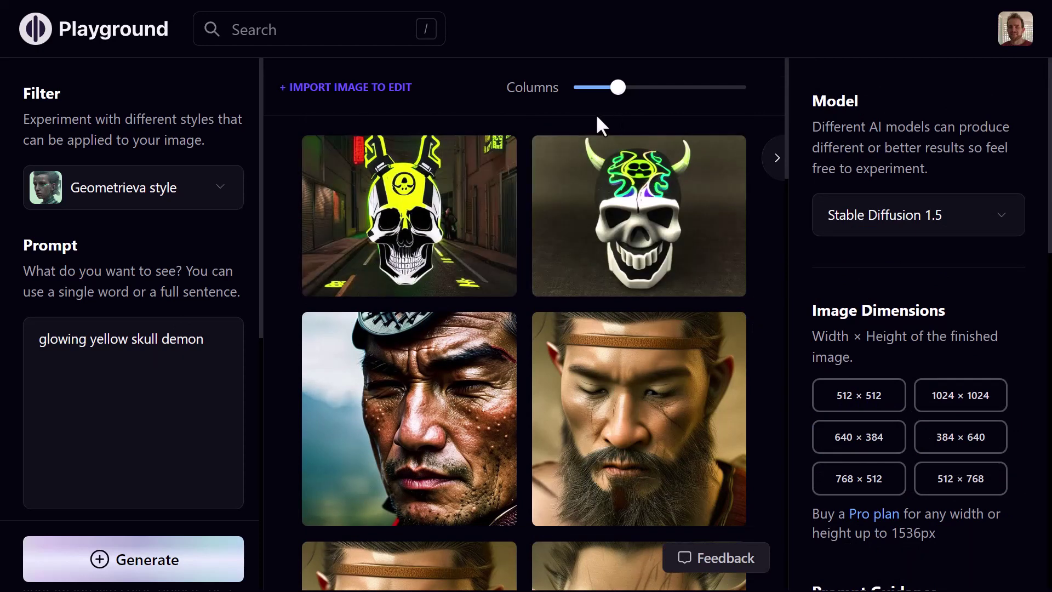
click(880, 209)
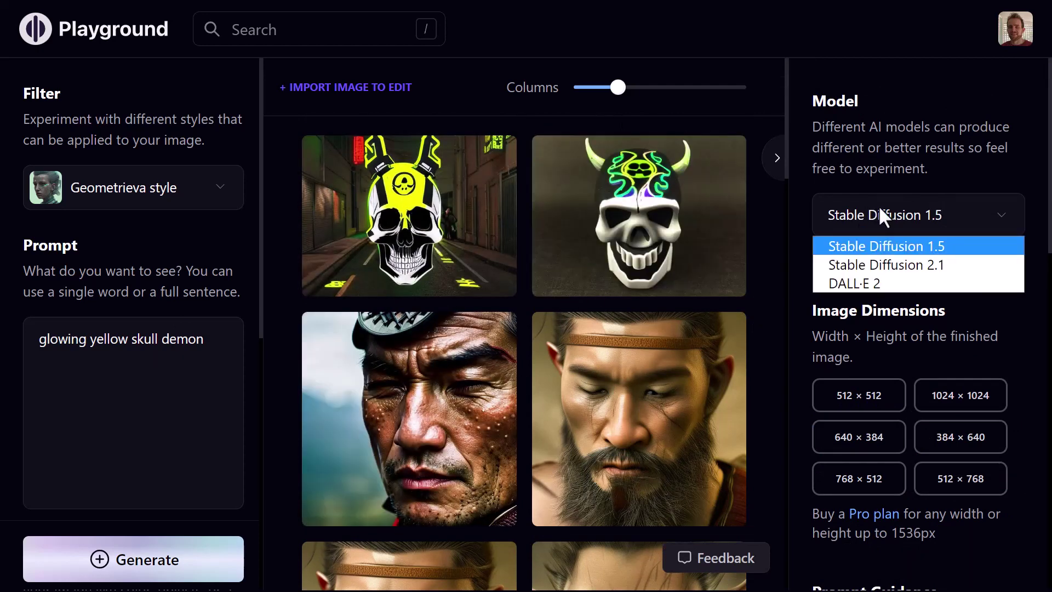
click(904, 111)
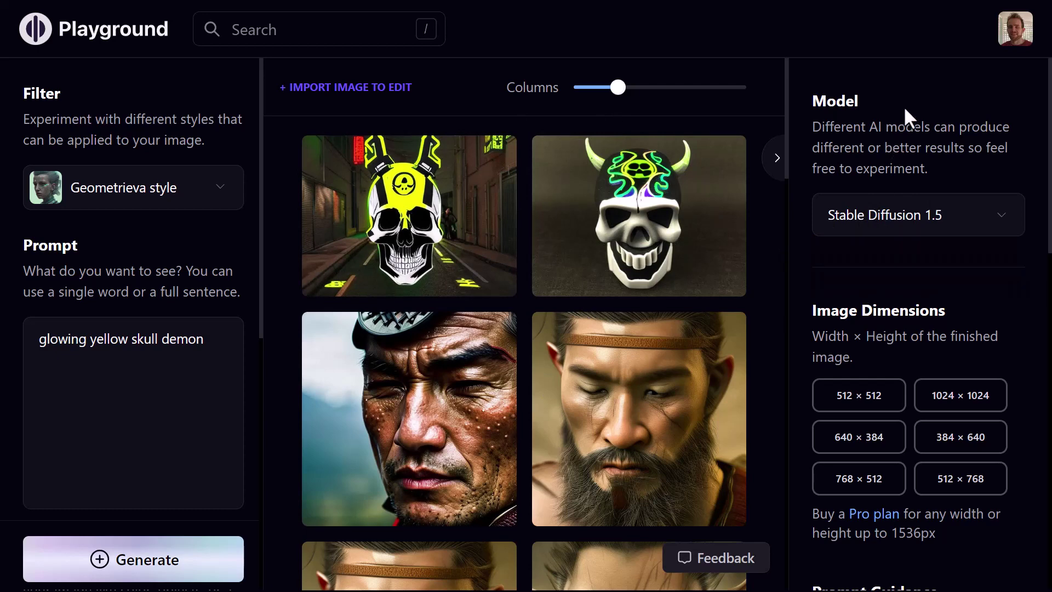
Change the filter to Dark Comic and generate another version of the yellow skull demon.
mouse_move(547, 164)
click(217, 203)
scroll(531, 302, down, 3)
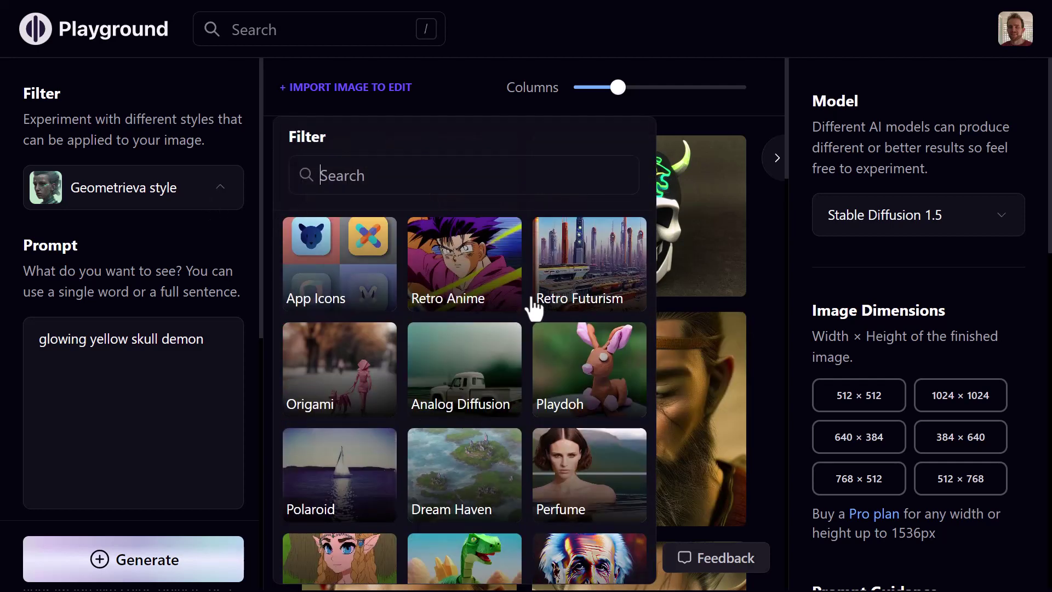
scroll(532, 307, down, 10)
scroll(546, 389, up, 3)
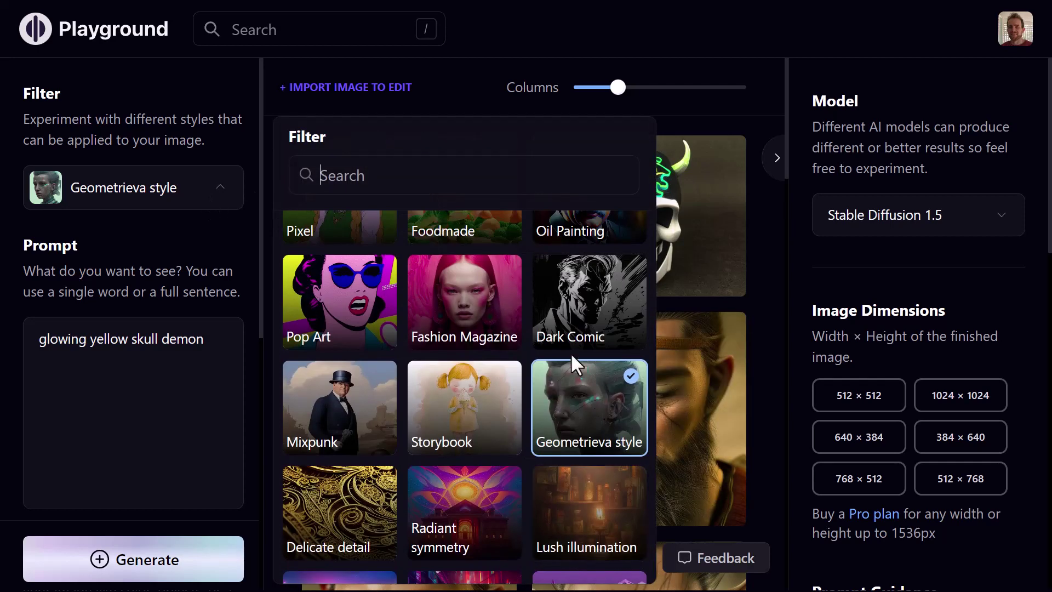
click(599, 324)
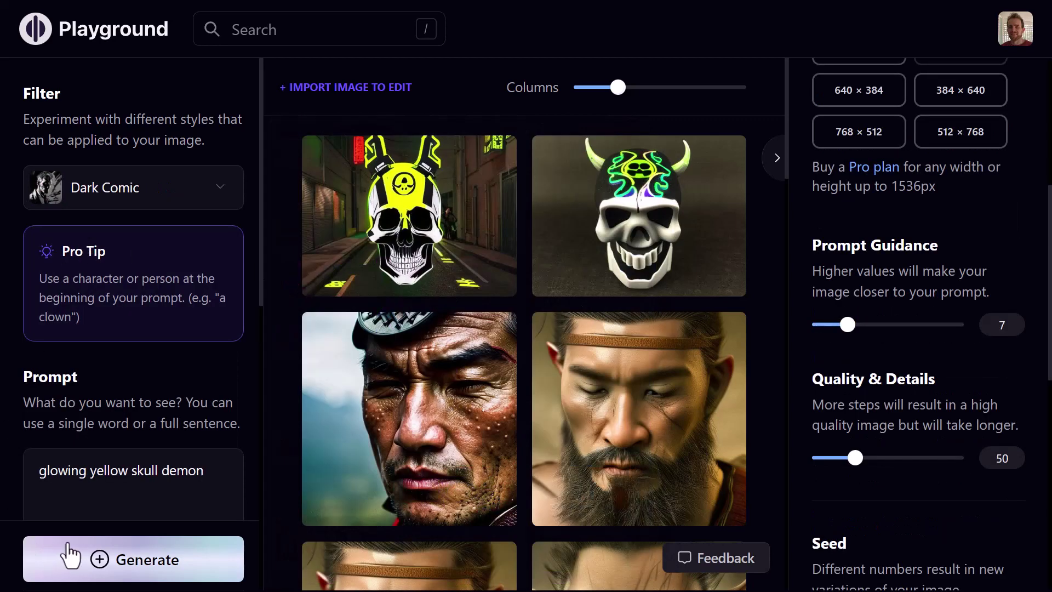
scroll(106, 450, down, 5)
click(104, 559)
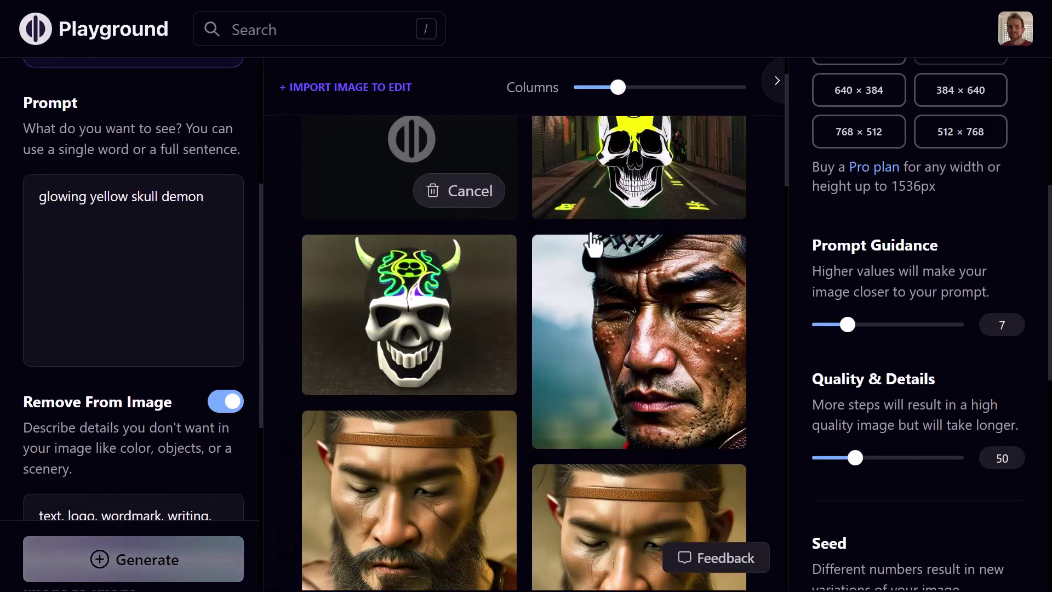
scroll(590, 235, up, 2)
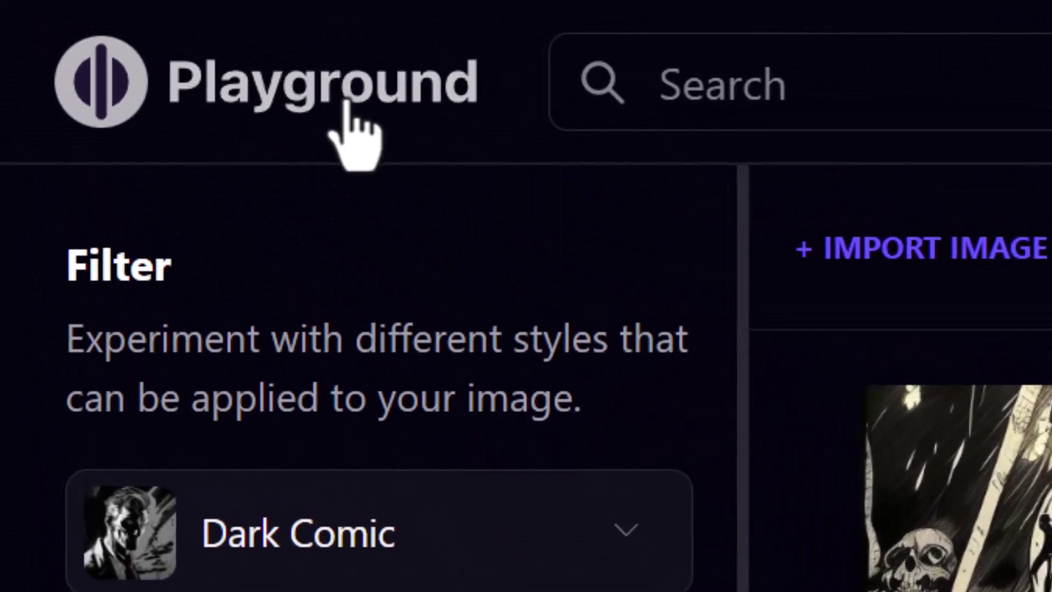
Go to the community gallery, check My Feed, and browse the Animals category.
click(268, 104)
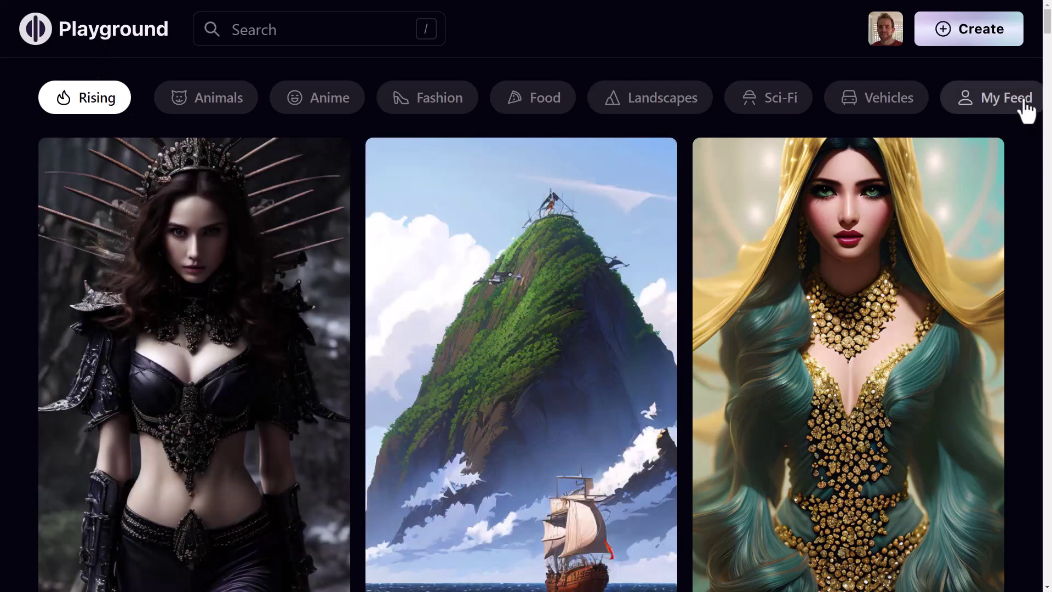
click(1017, 106)
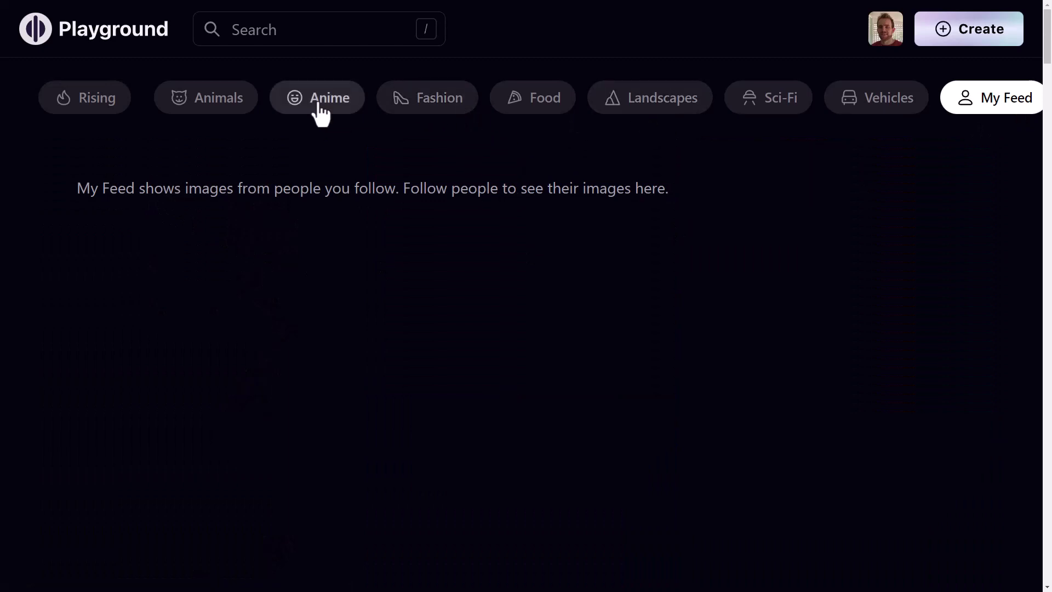
click(211, 100)
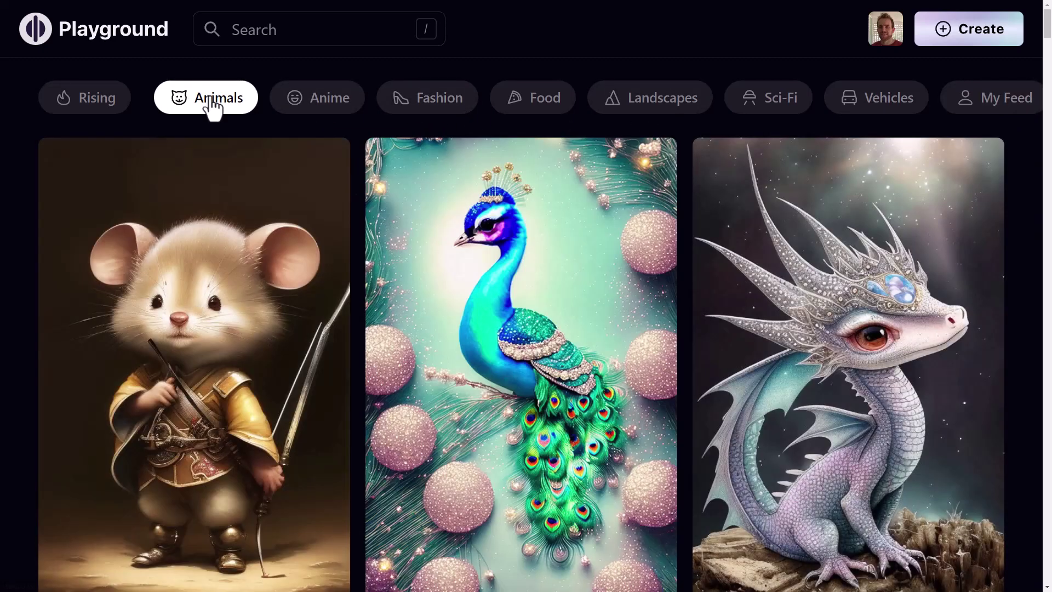
scroll(218, 198, down, 5)
scroll(217, 197, down, 5)
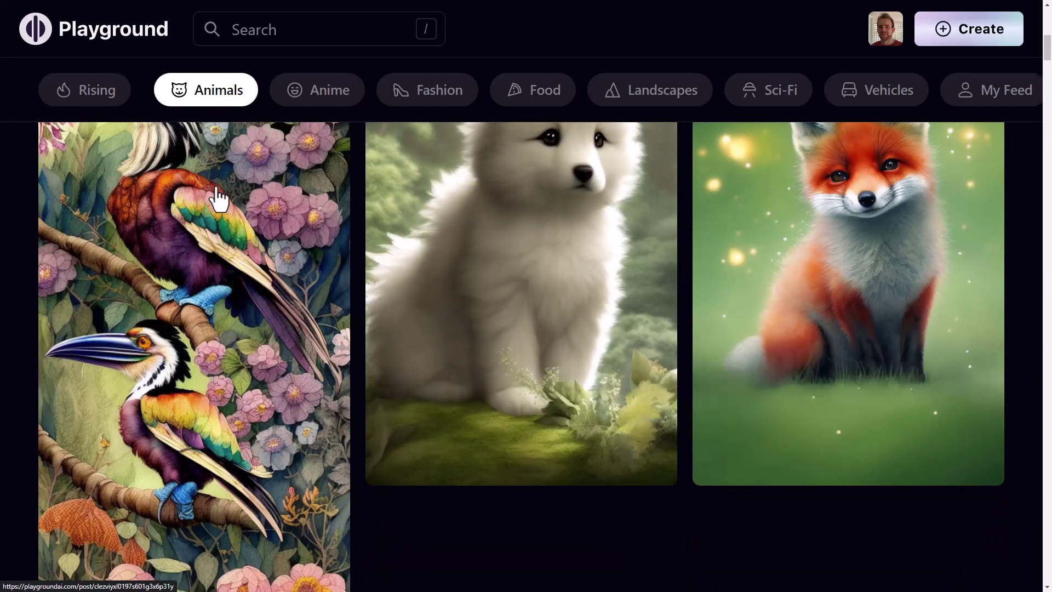
scroll(359, 345, up, 9)
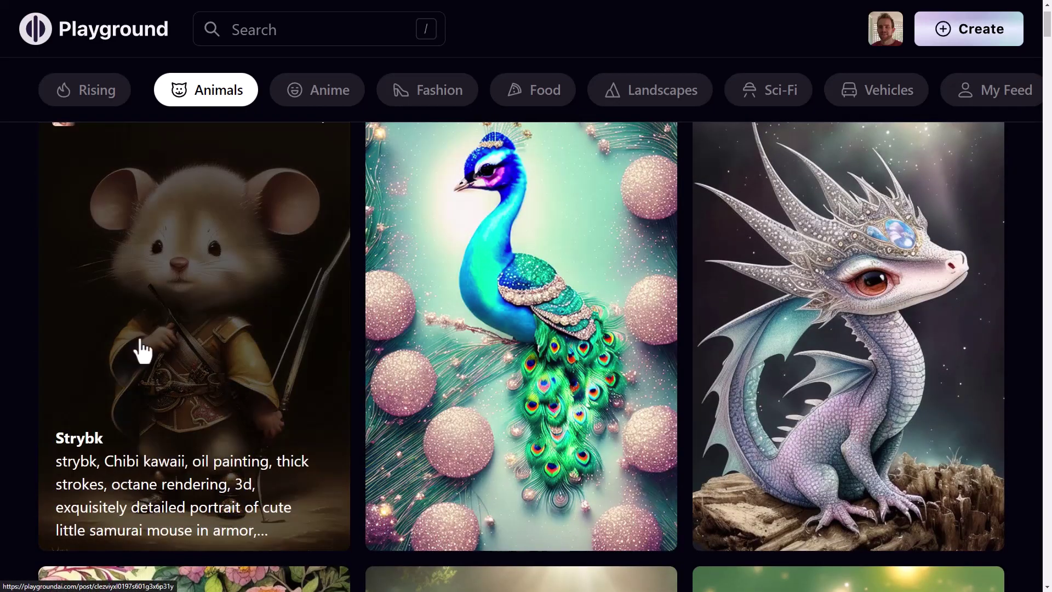
Open the samurai mouse image and review its prompt, removed details and generation settings.
click(208, 279)
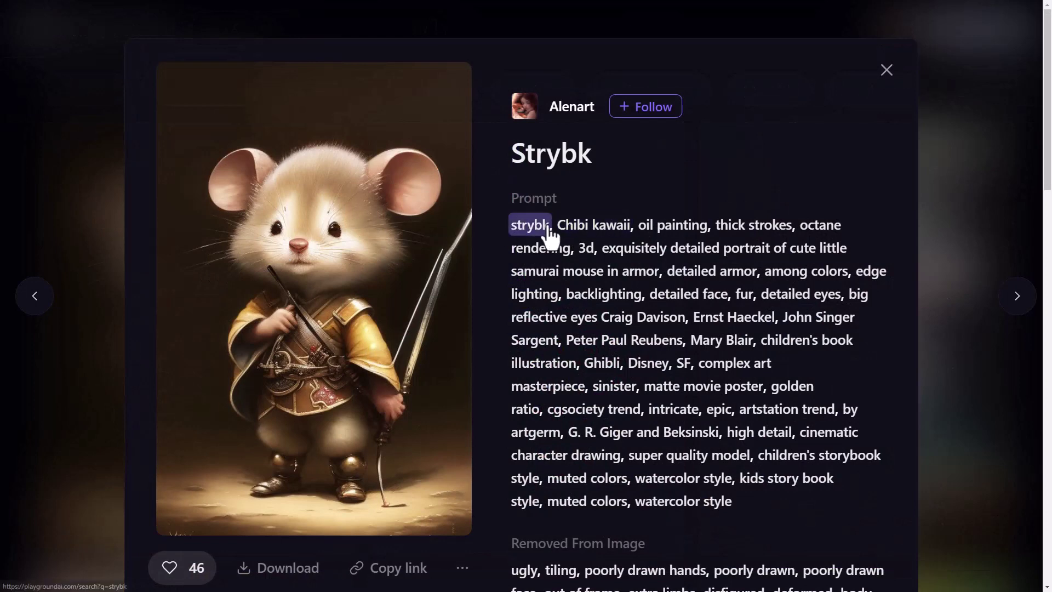
scroll(663, 254, down, 1)
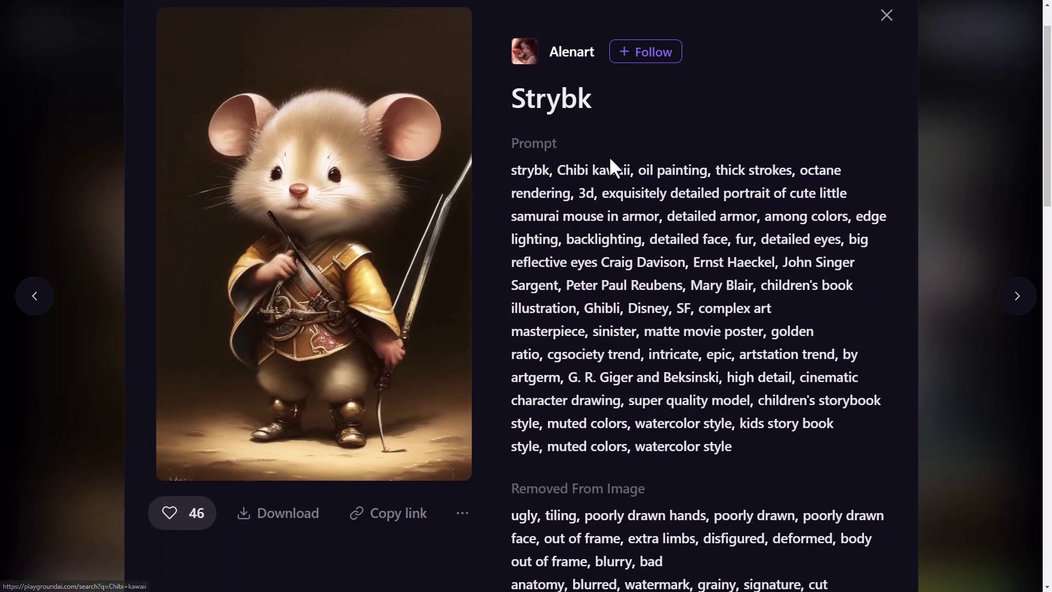
scroll(719, 360, down, 4)
scroll(606, 298, down, 3)
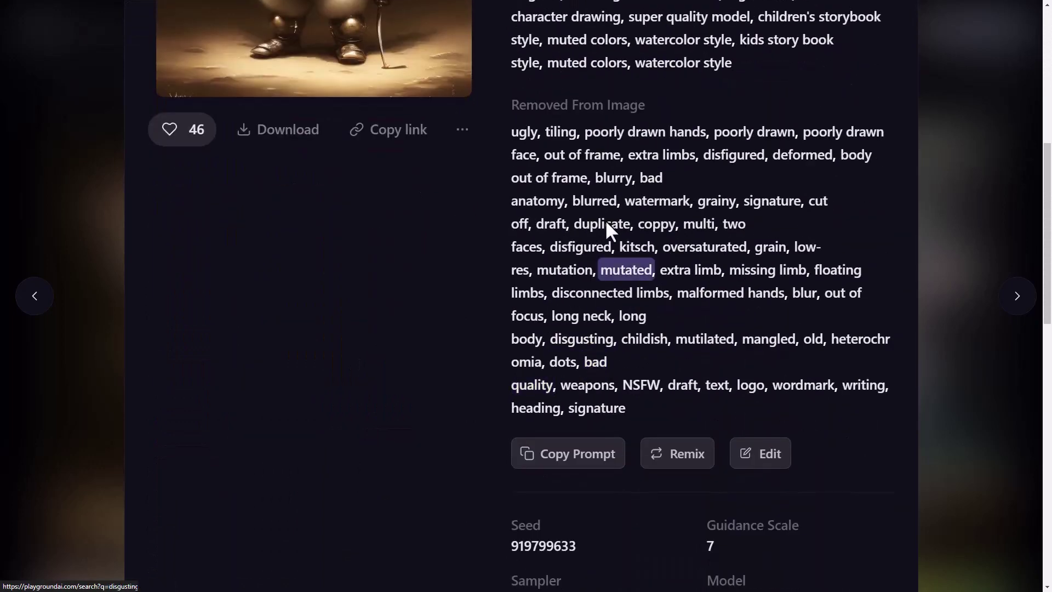
scroll(579, 354, down, 4)
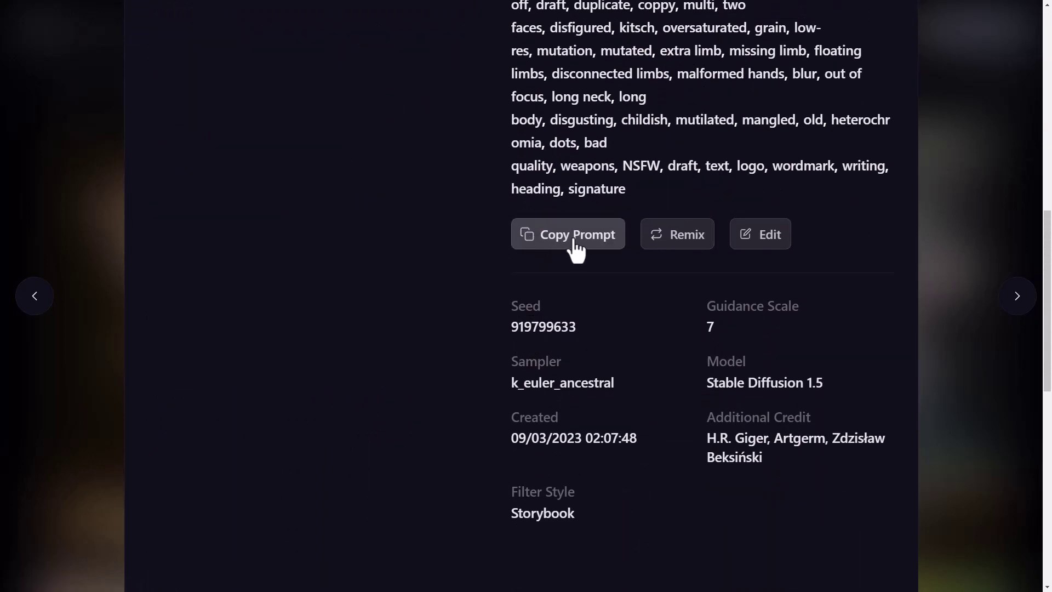
Remix the samurai mouse image to reuse its prompt and excluded details, and look over the loaded exclusion terms.
click(776, 251)
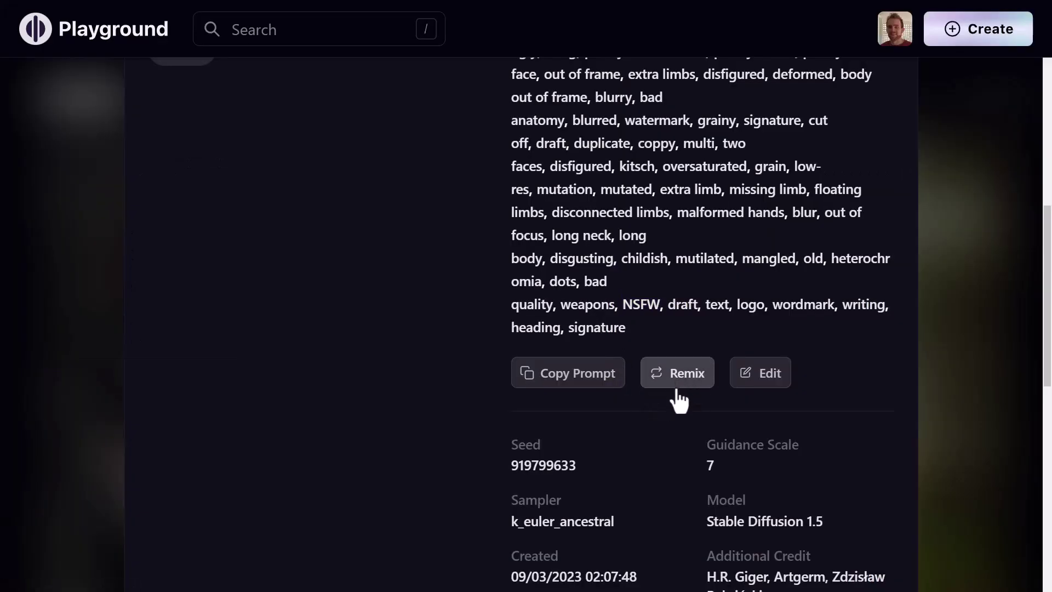
scroll(679, 397, down, 5)
scroll(679, 386, up, 5)
click(682, 386)
scroll(59, 425, down, 15)
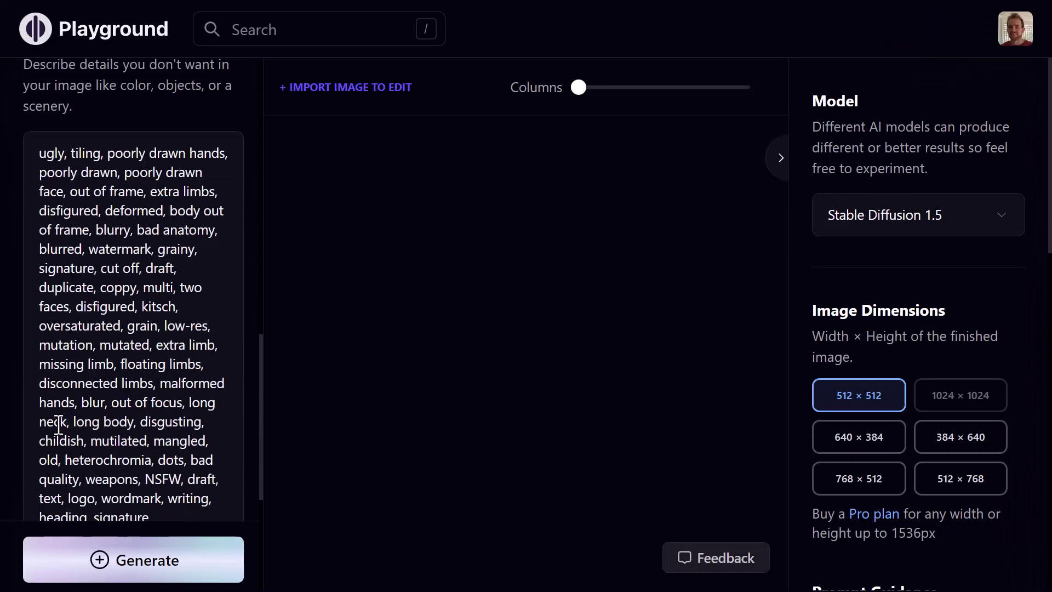
Review the remixed samurai mouse prompt, the image dimensions and the filter loaded with it.
scroll(59, 424, up, 6)
scroll(822, 329, down, 1)
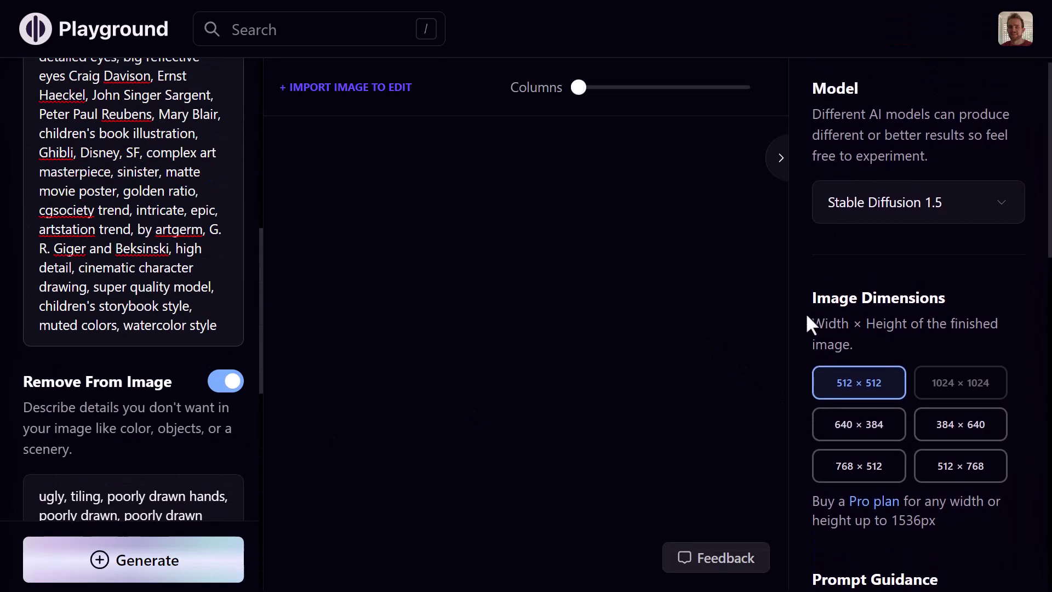
scroll(810, 324, up, 1)
scroll(152, 305, up, 10)
scroll(167, 247, down, 5)
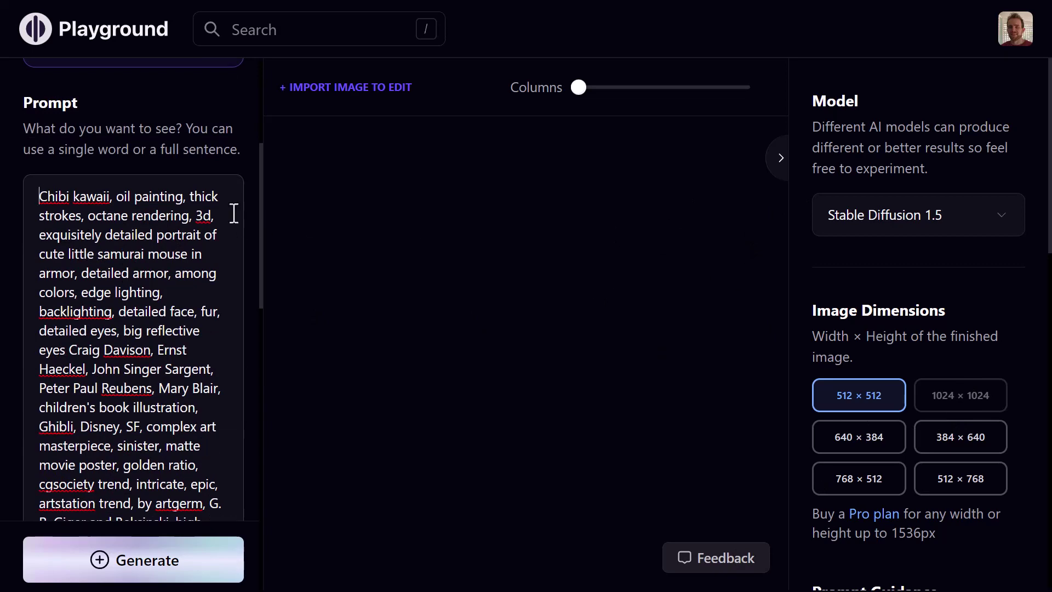
scroll(233, 213, up, 4)
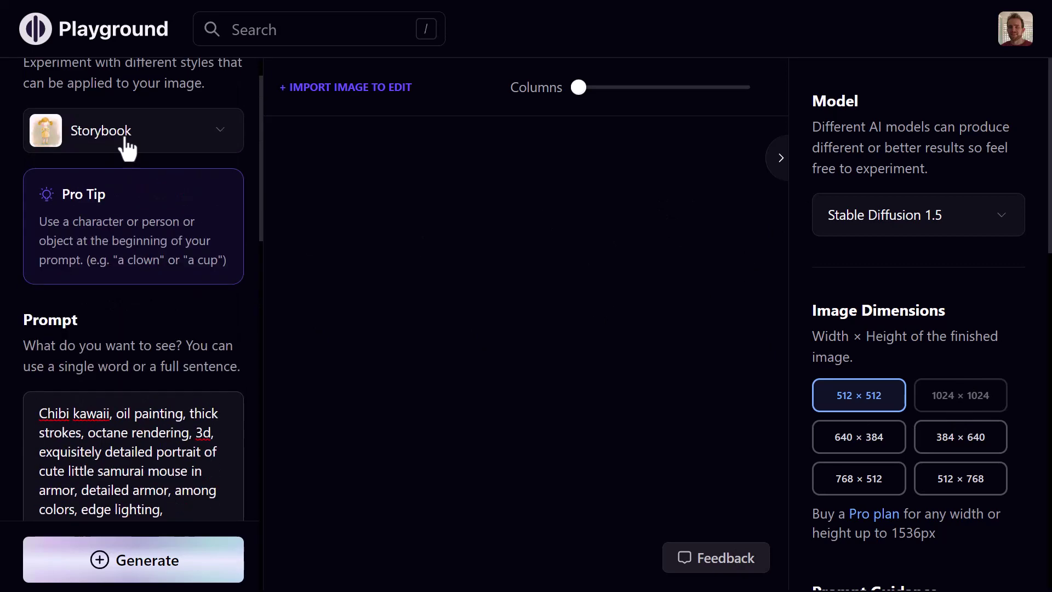
Return to the community gallery and open the pricing plans to examine the Free plan's daily image allowance and commercial-use terms.
click(103, 39)
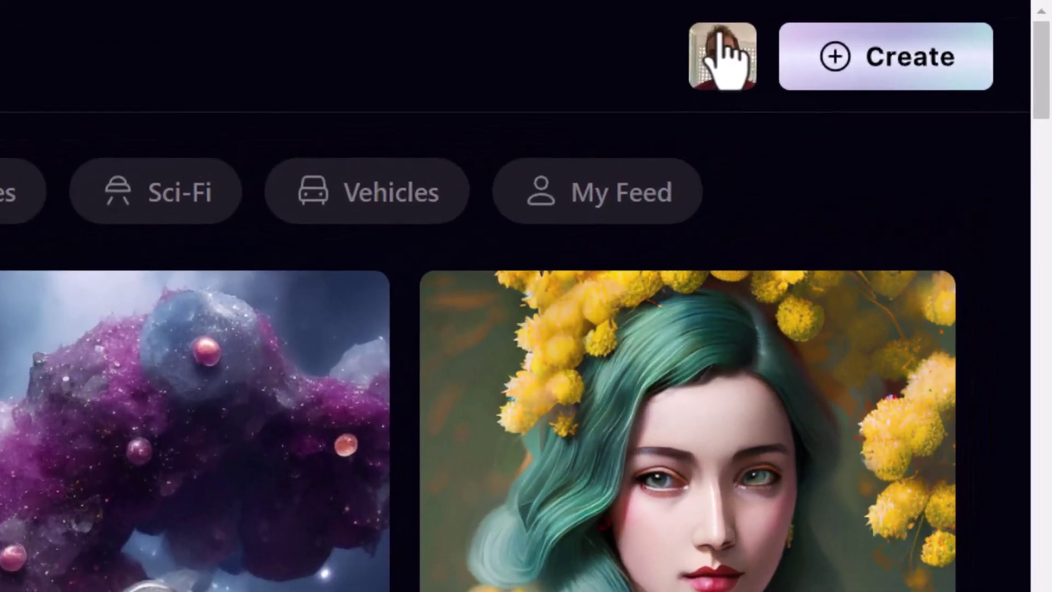
click(885, 28)
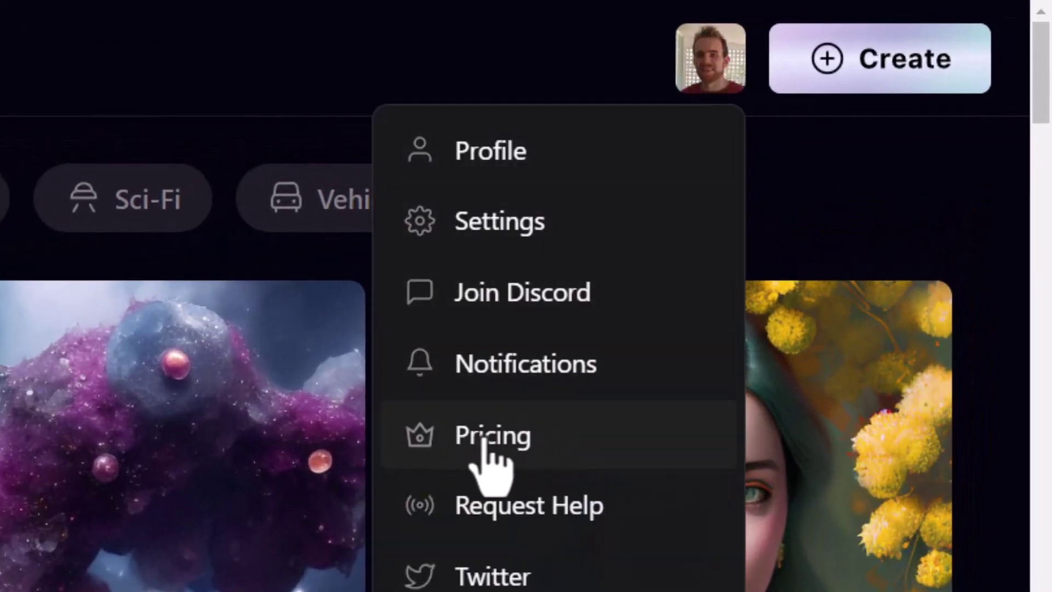
click(484, 438)
drag(70, 189, 284, 191)
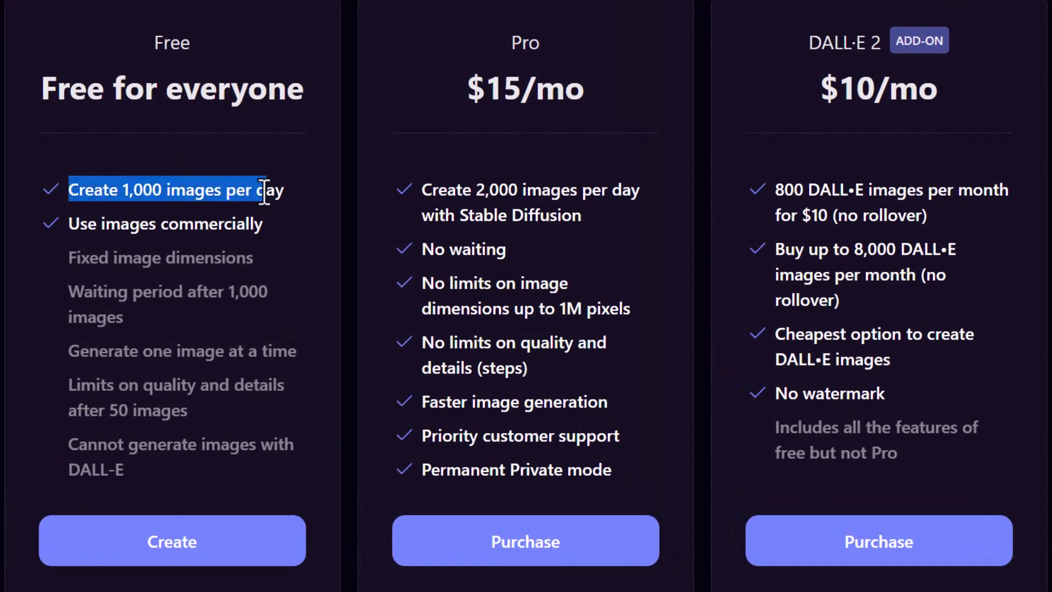
drag(71, 224, 199, 228)
click(237, 235)
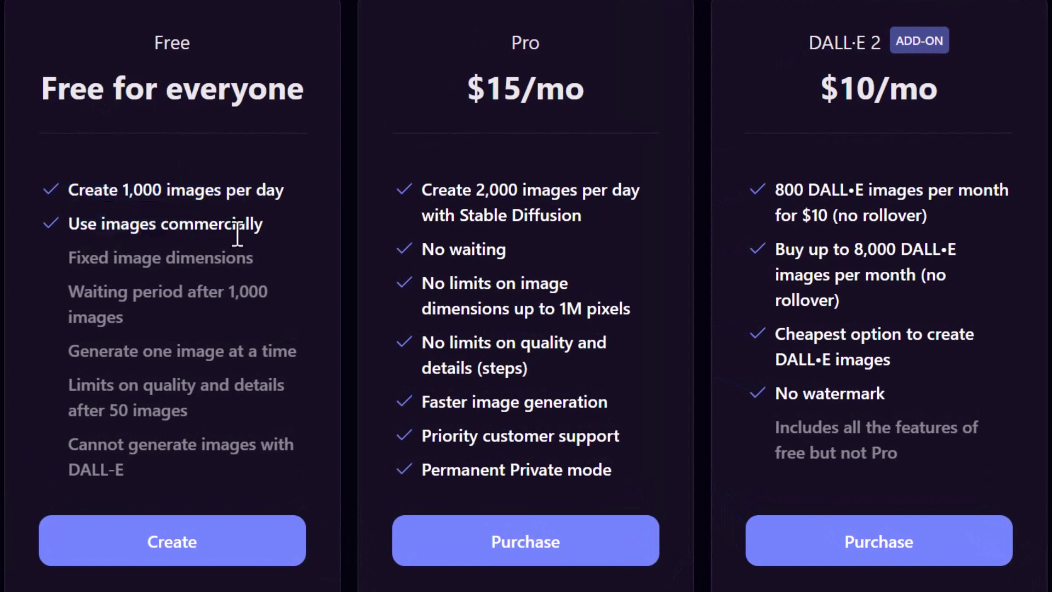